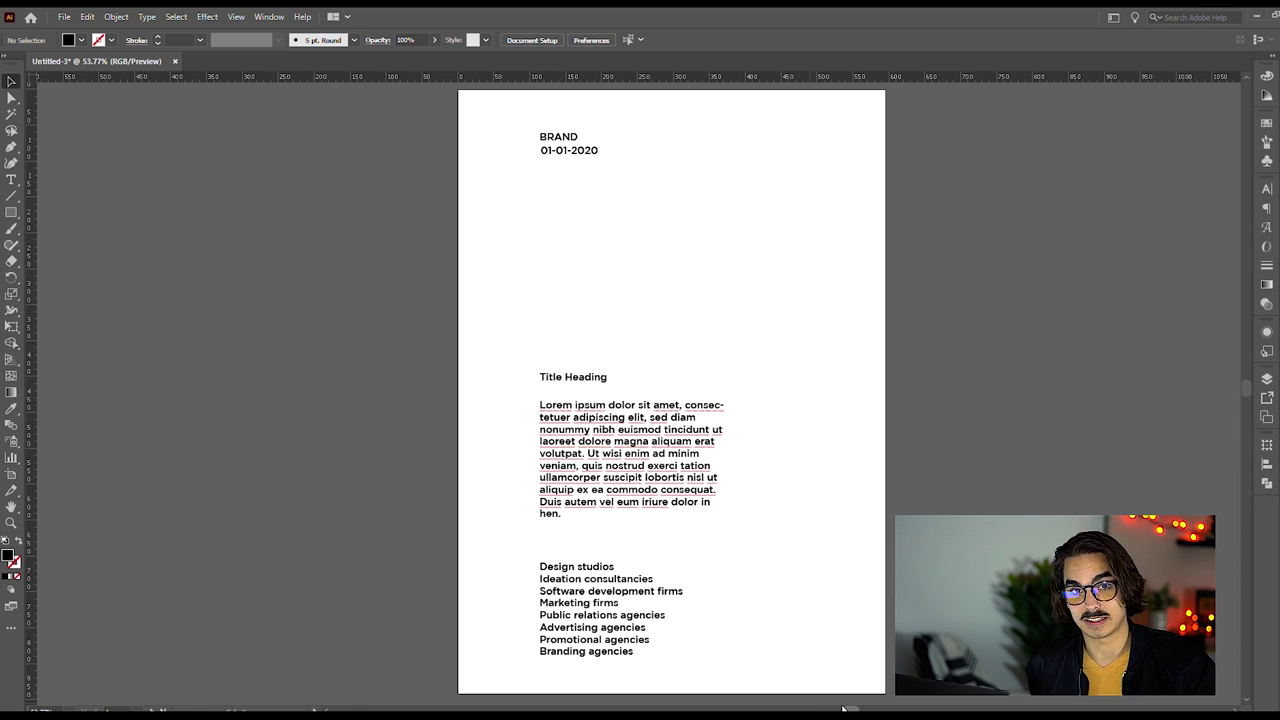
- Draw a square about 36 px wide above the golden spiral and give it a black outline with no fill
left_click_drag(840, 708, 775, 708)
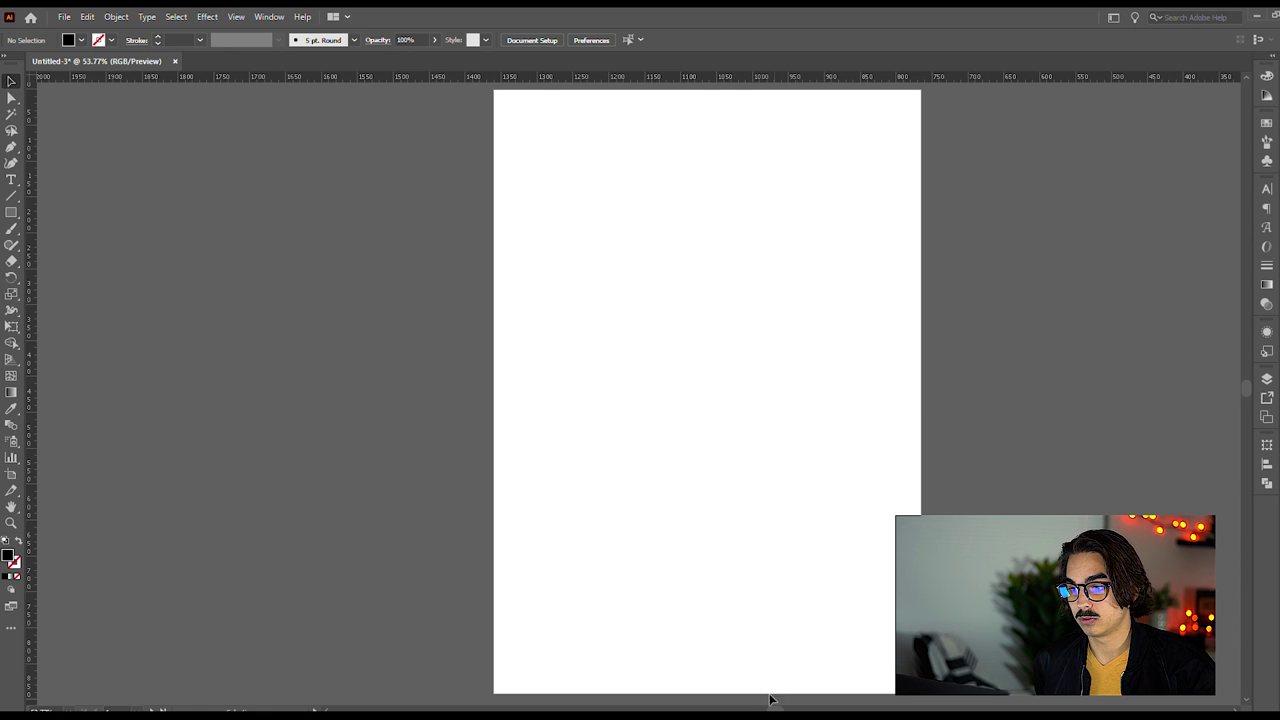
left_click_drag(774, 709, 775, 709)
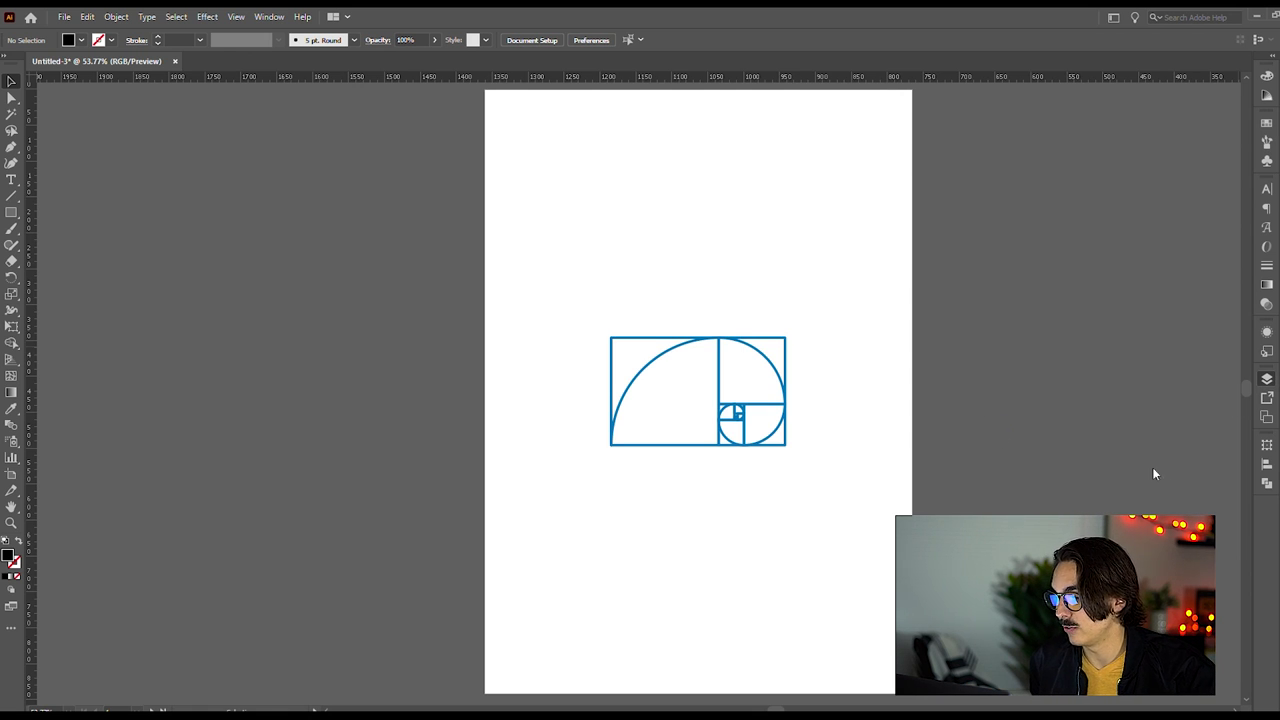
left_click(12, 213)
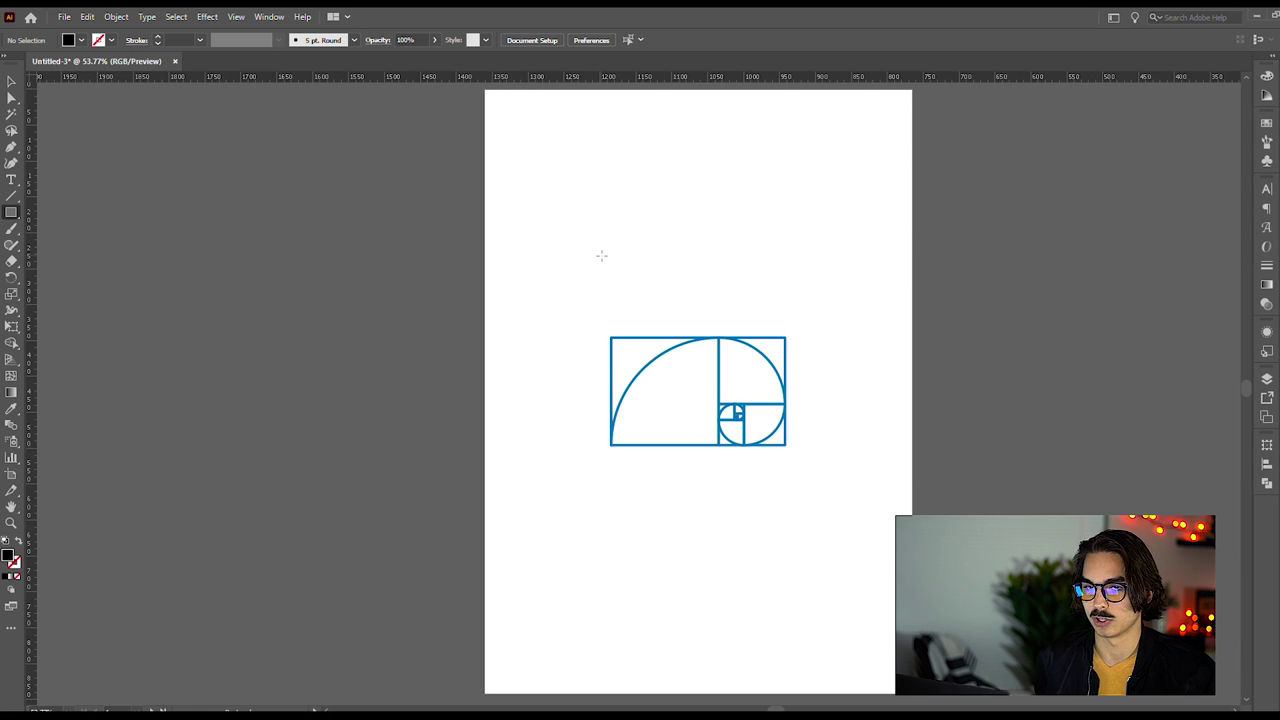
left_click_drag(603, 255, 631, 282)
left_click(10, 82)
left_click(19, 541)
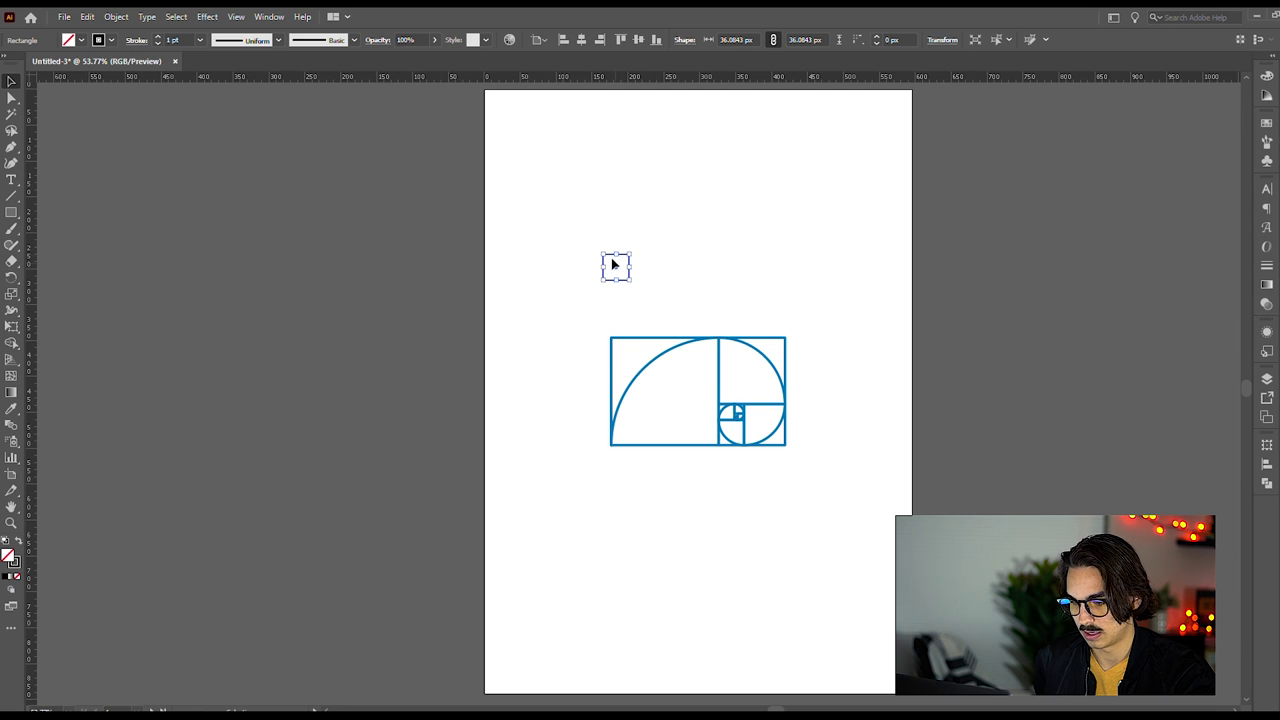
- Copy the small square beside itself and add two larger adjoining squares following the spiral's proportions, the largest about 108 px wide
left_click_drag(616, 256, 645, 255)
left_click(11, 212)
left_click_drag(603, 254, 656, 201)
left_click_drag(656, 280, 729, 203)
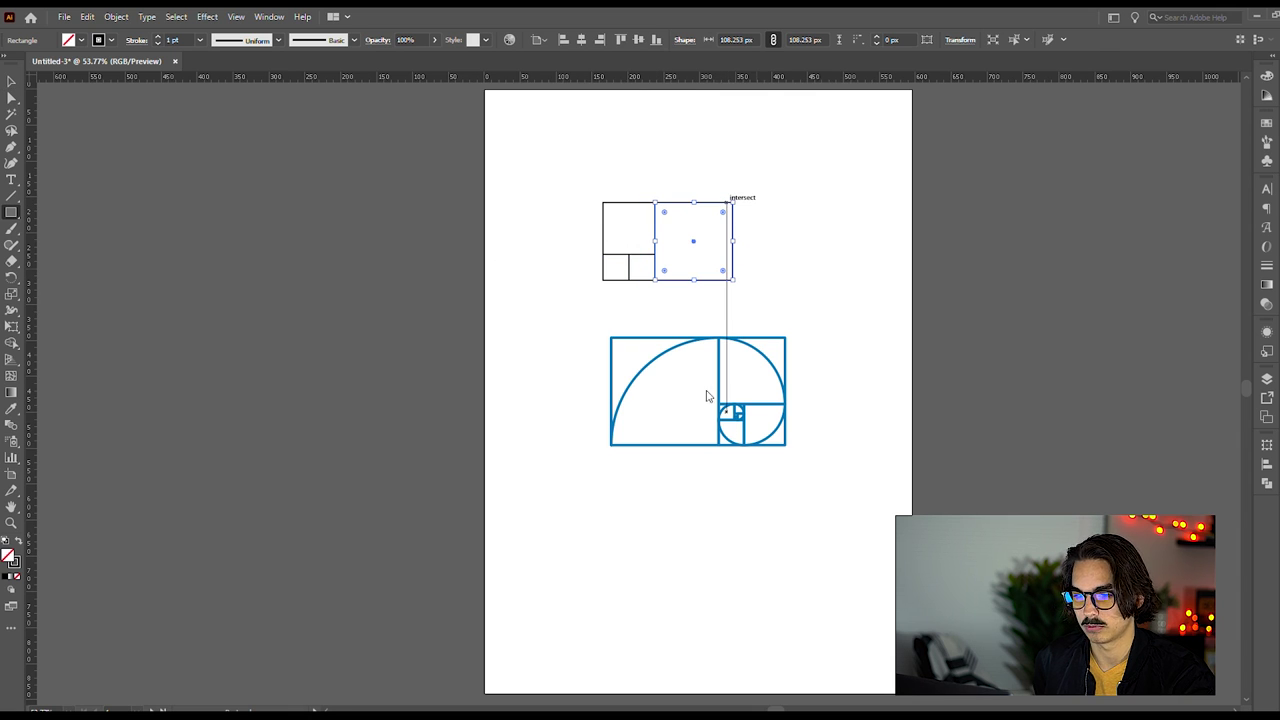
- Delete the four outlined squares above the golden spiral
left_click(10, 80)
left_click_drag(520, 162, 802, 292)
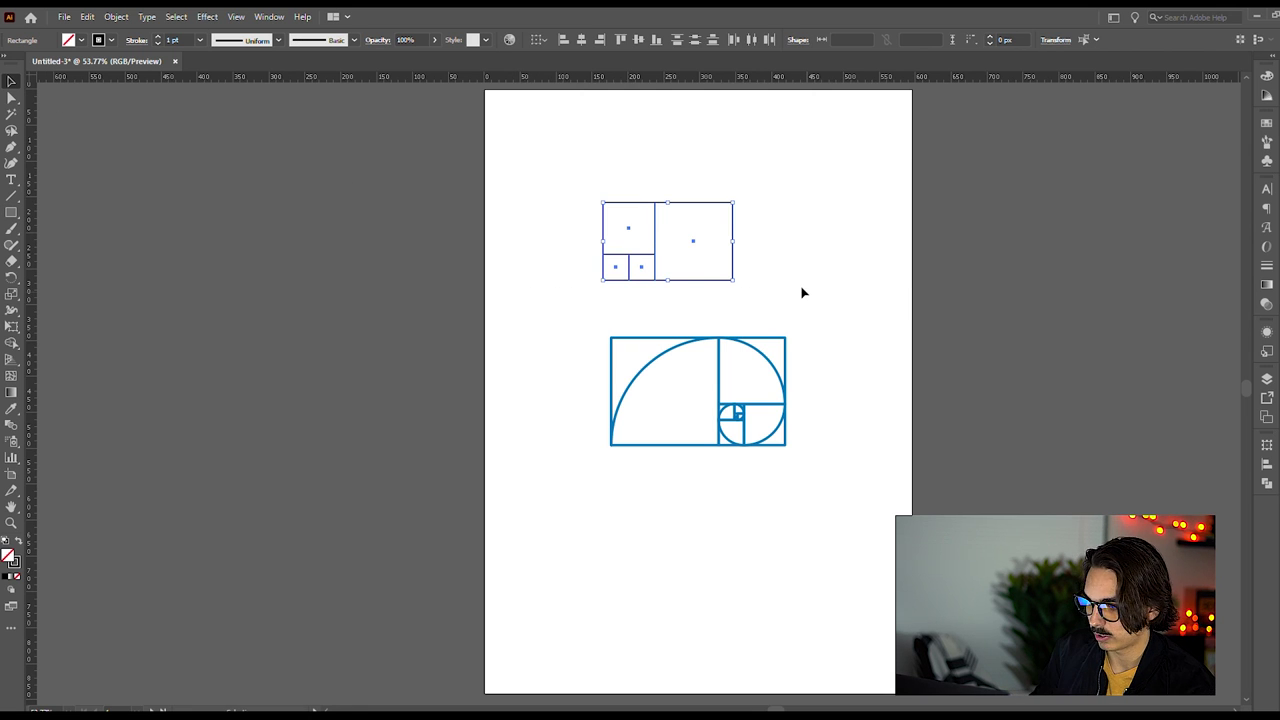
key("Delete")
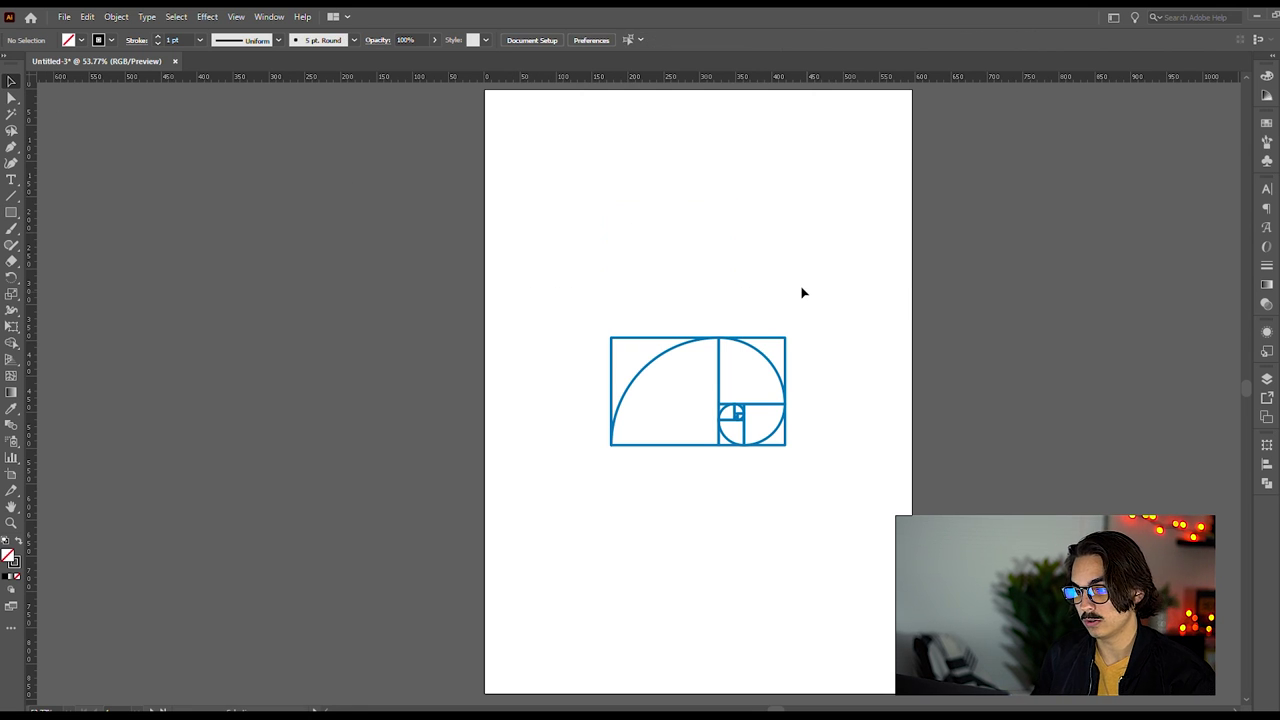
- Scale the golden spiral proportionally from its centre to the full artboard width, about 595 px
left_click(777, 442)
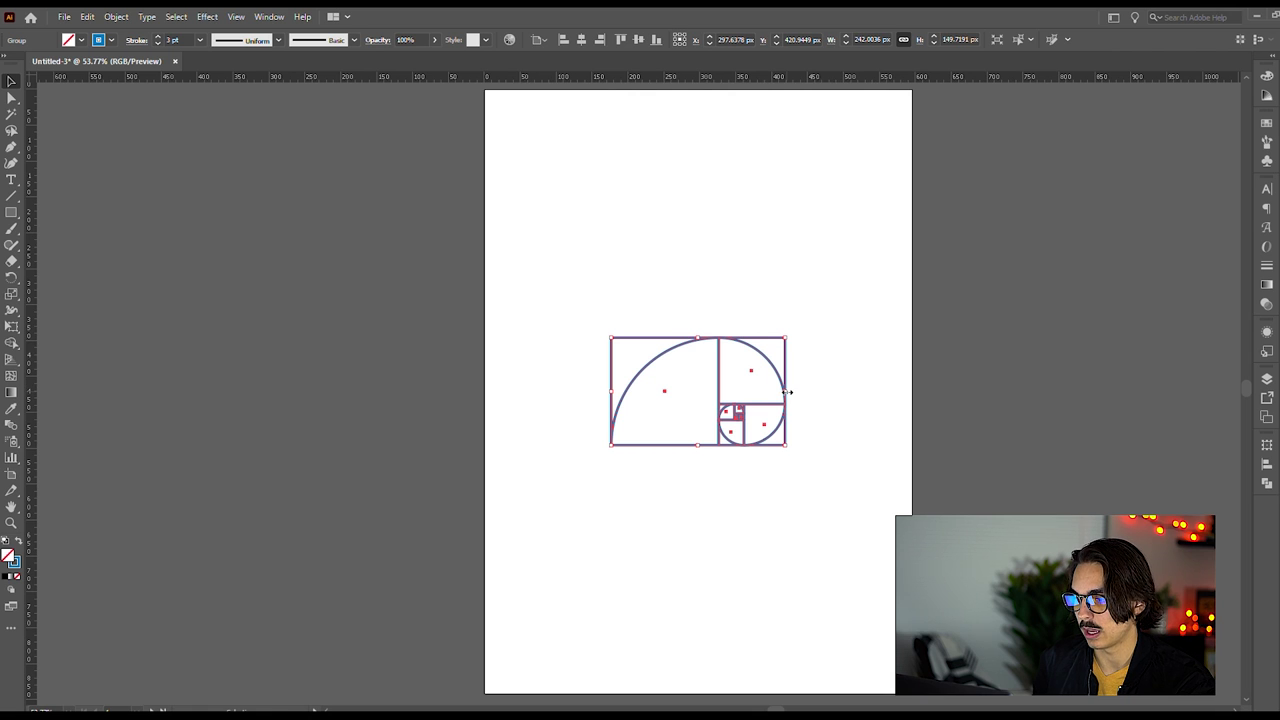
left_click_drag(787, 392, 909, 377)
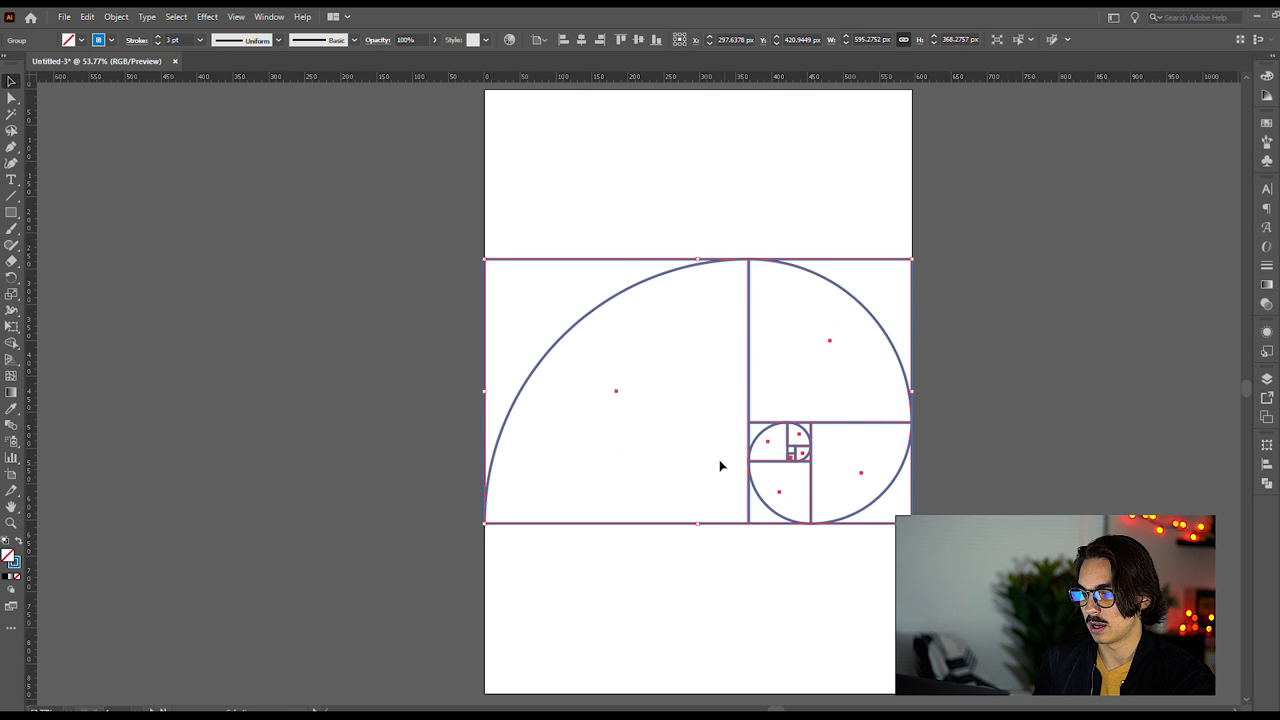
left_click(737, 640)
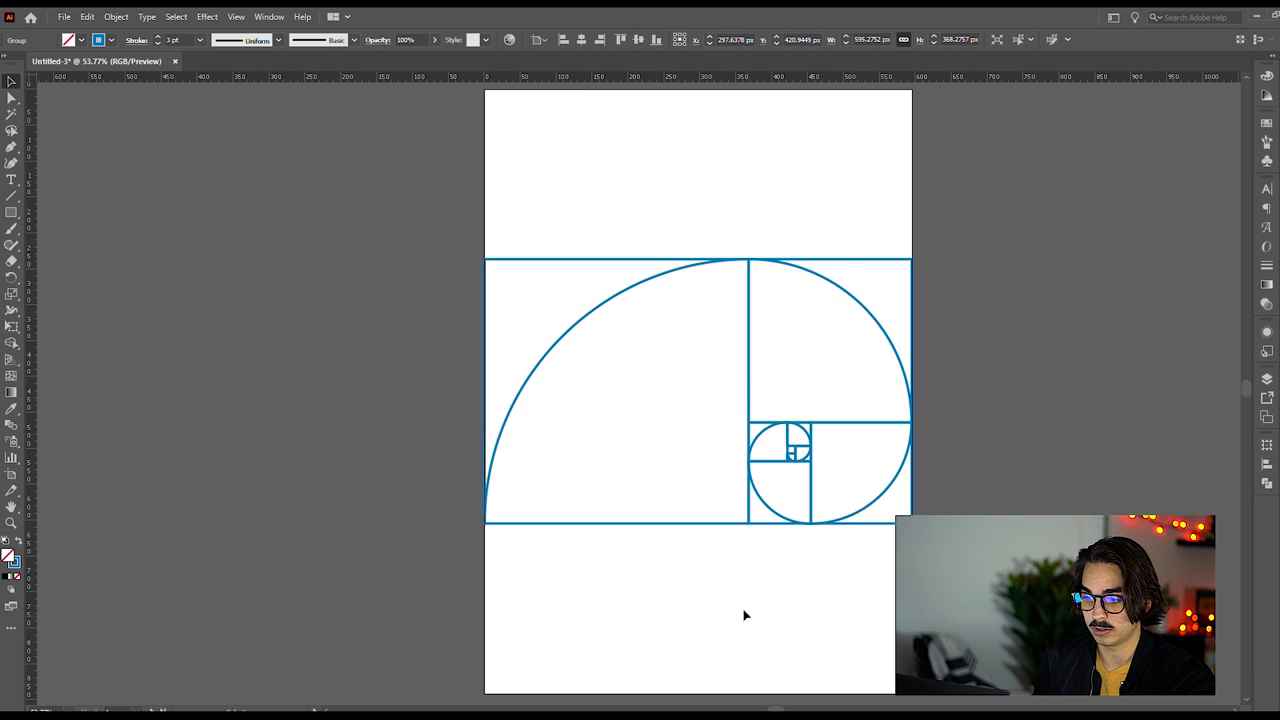
- Rotate the golden spiral 90° clockwise so it stands upright with its largest square at the top
left_click(771, 463)
left_click_drag(918, 254, 645, 176)
left_click_drag(844, 187, 650, 660)
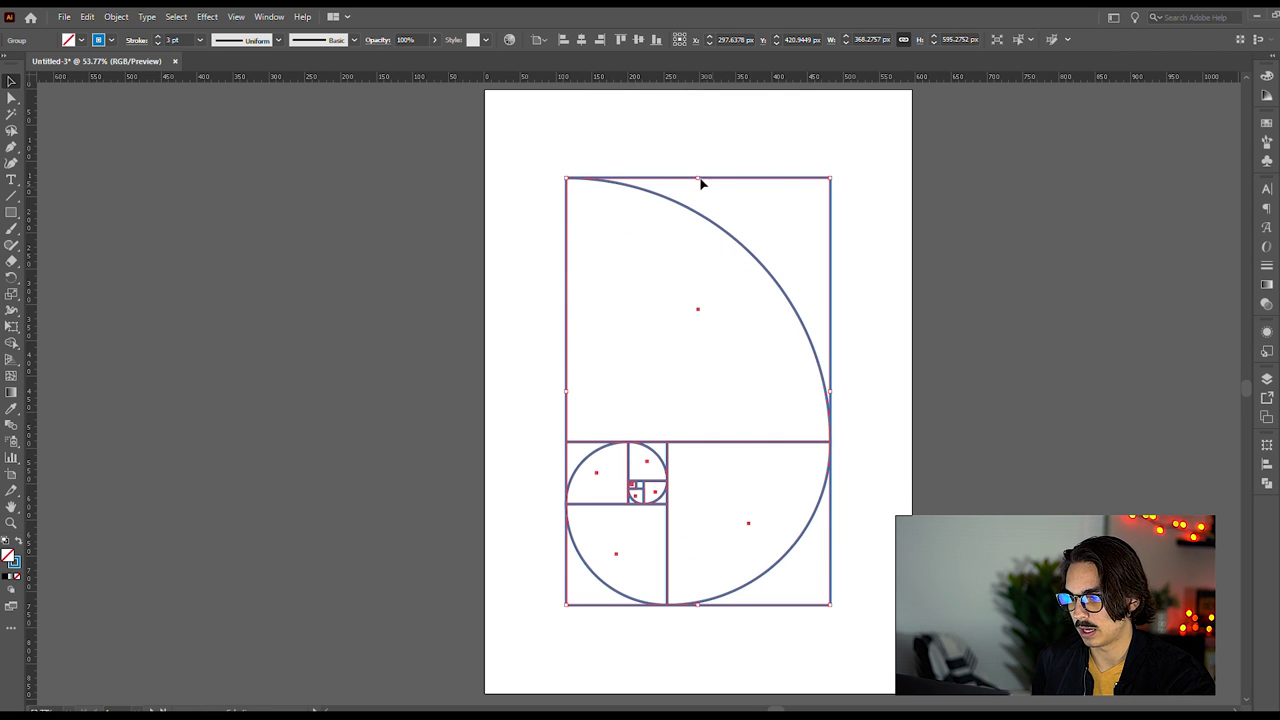
- Scale the upright spiral proportionally to the artboard's full height, about 842 px, and align it to the artboard's left edge
left_click_drag(701, 180, 702, 91)
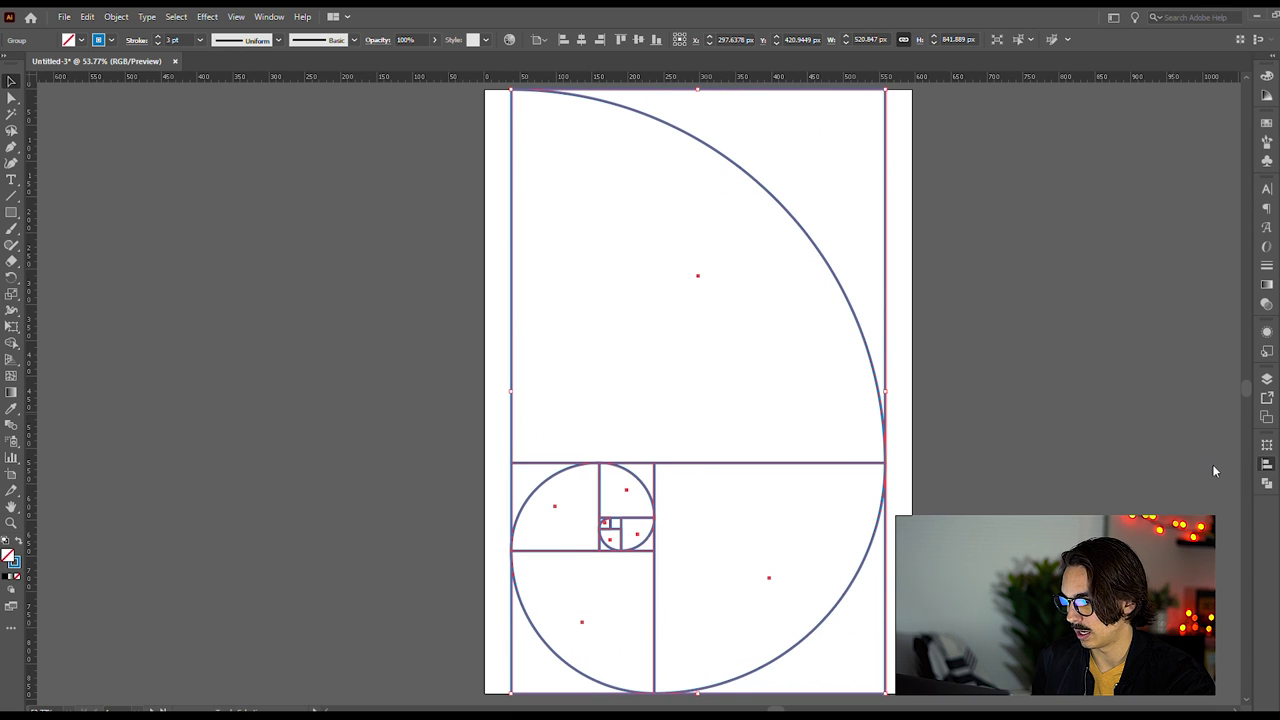
left_click(1096, 474)
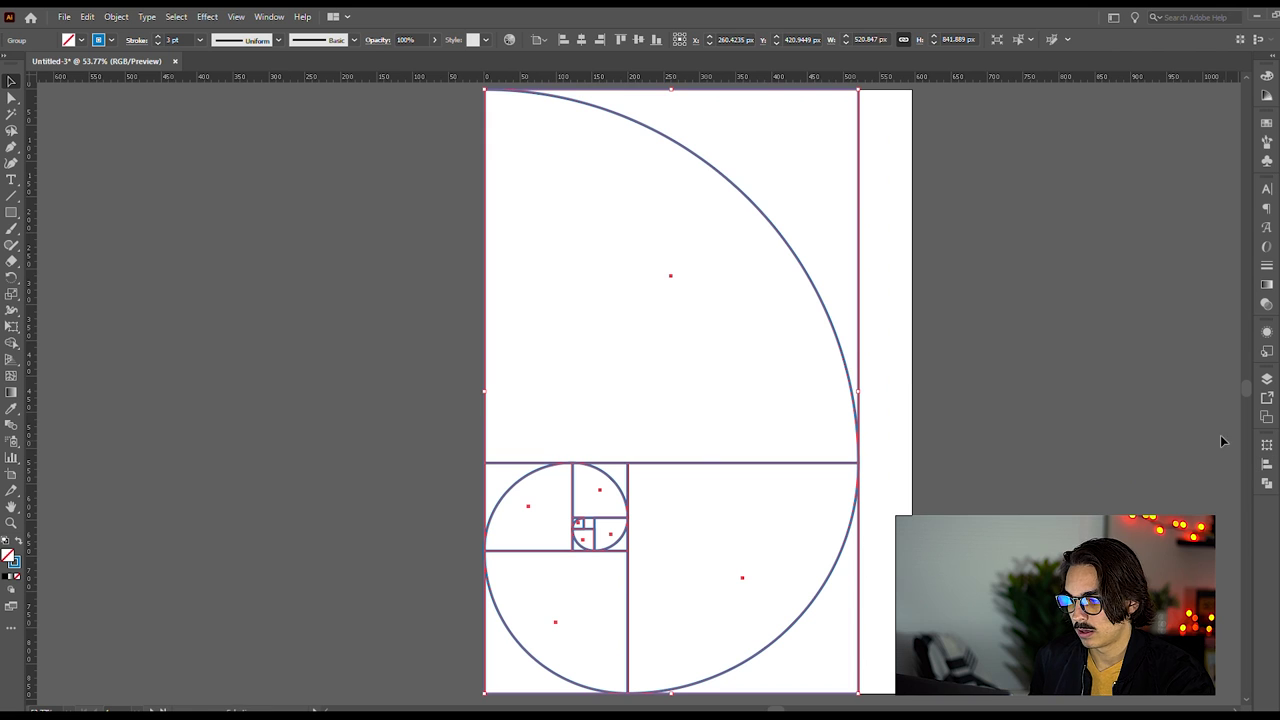
left_click(1034, 440)
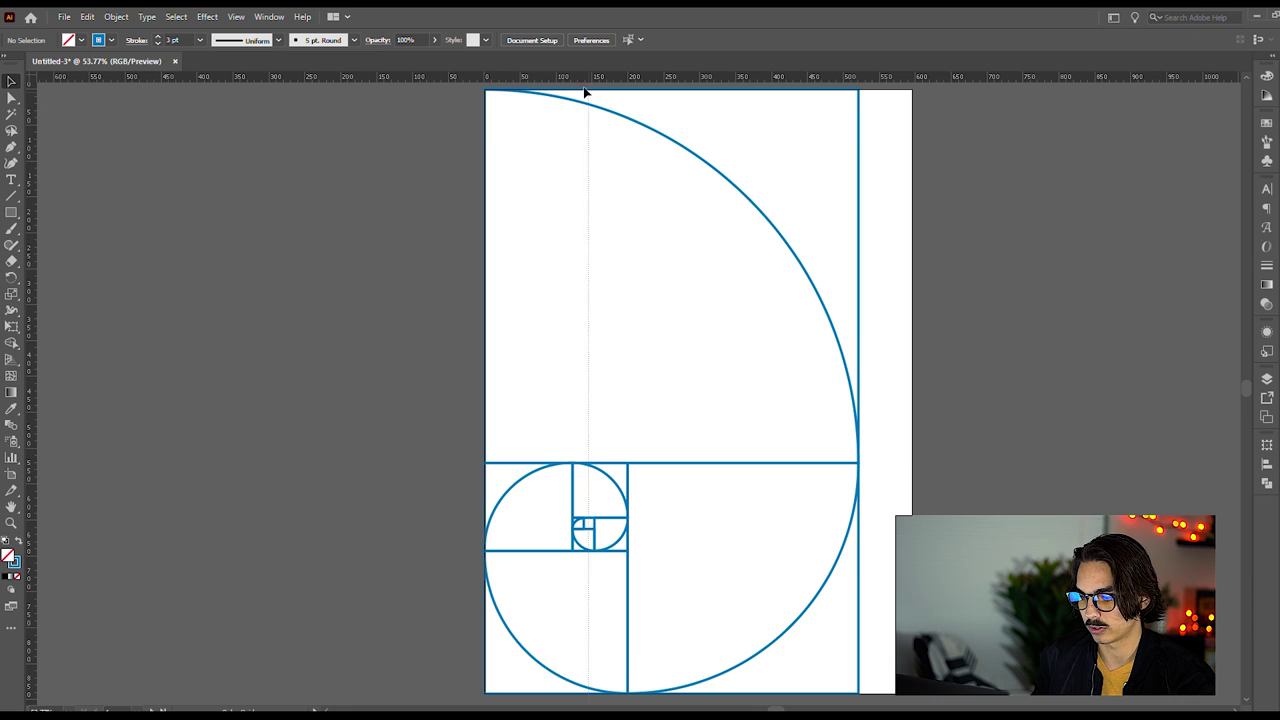
- Place a vertical guide on the line beside the lower-right square and horizontal guides under the largest square and on the inner spiral's horizontal line
left_click(626, 472)
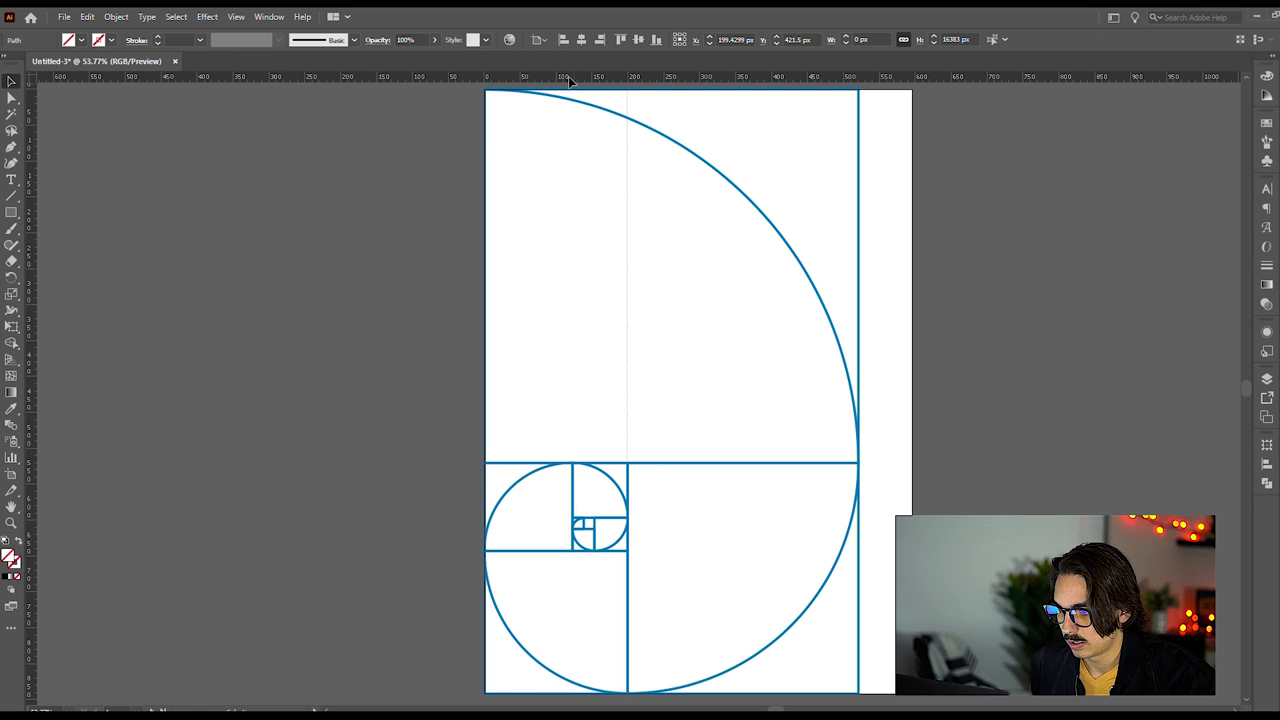
left_click_drag(569, 80, 686, 462)
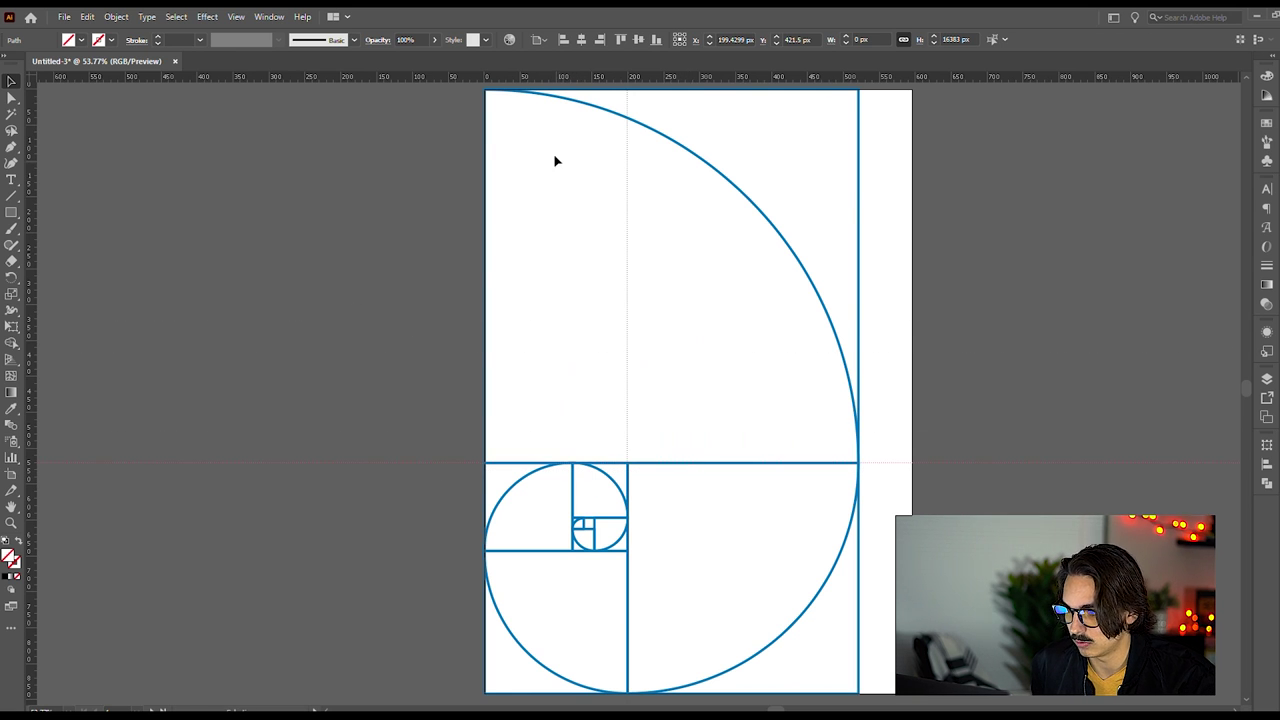
left_click_drag(601, 78, 607, 517)
left_click(8, 521)
left_click_drag(601, 526, 953, 450)
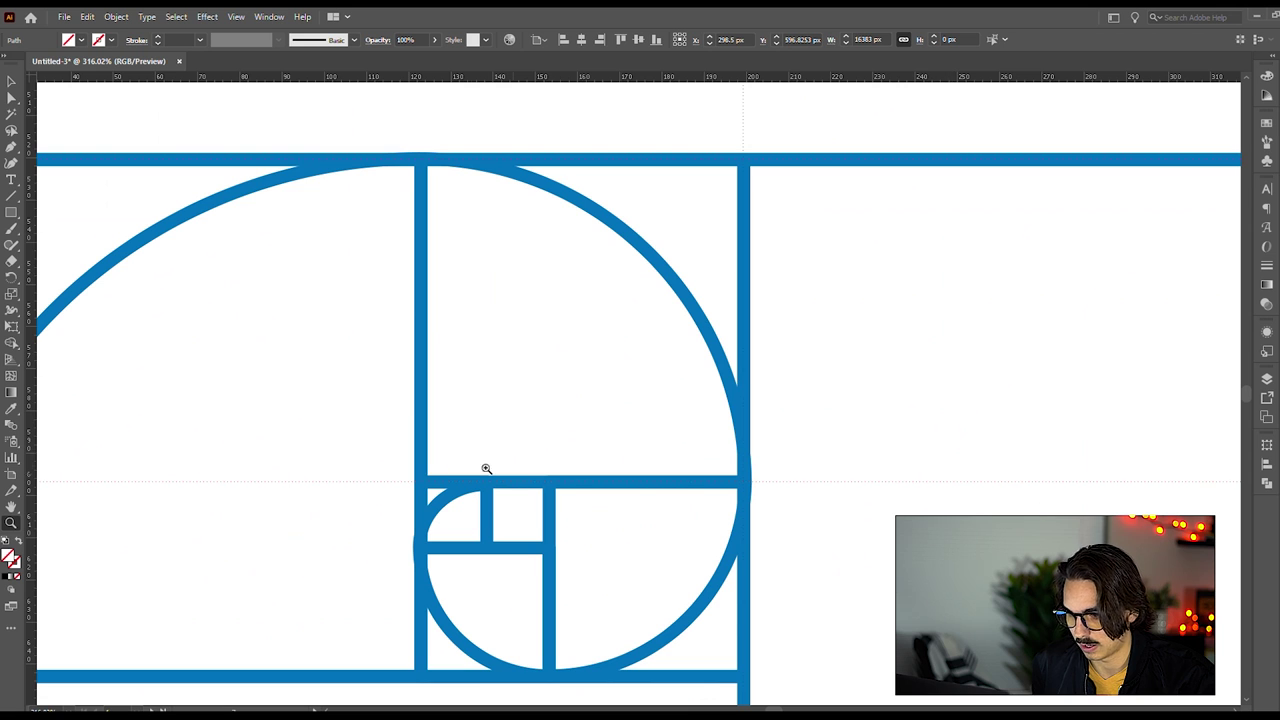
left_click_drag(622, 249, 288, 346)
left_click_drag(708, 164, 620, 376)
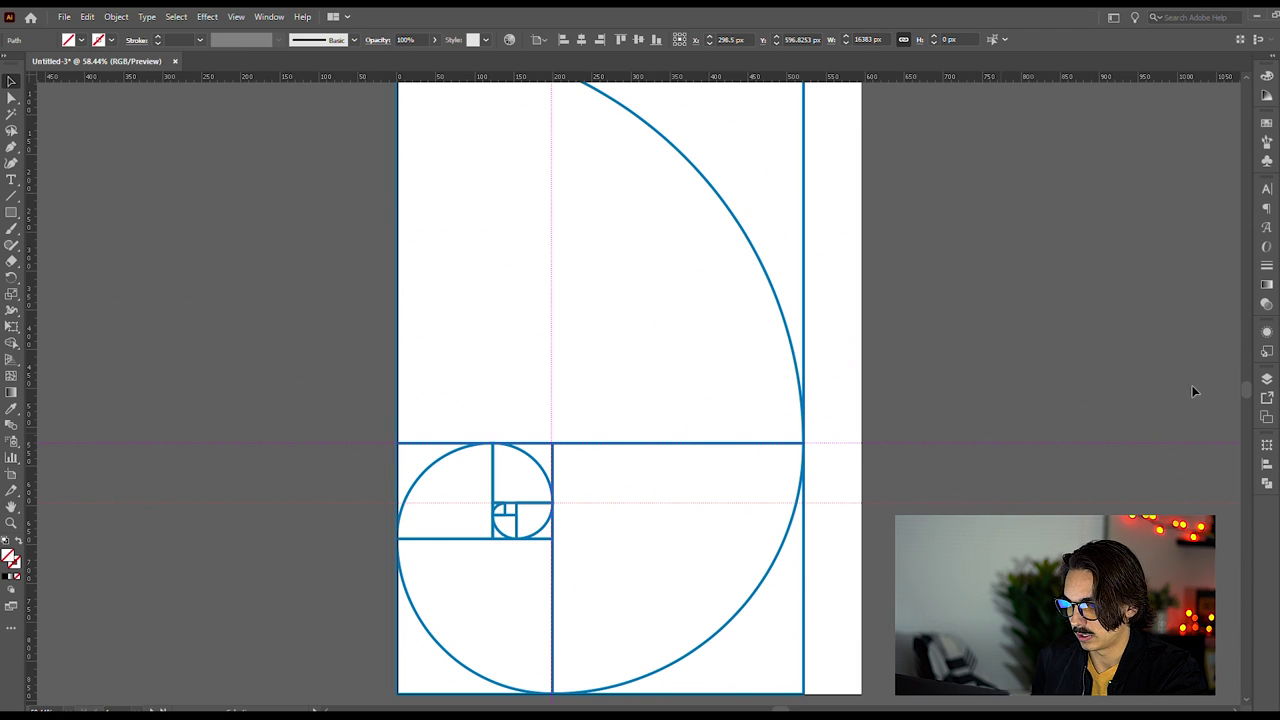
- Add guides along the spiral's right edge, its inner vertical line and the top of its lower-left square, and hide the spiral
key("Delete")
left_click_drag(632, 302, 534, 269)
key("Delete")
left_click(980, 396)
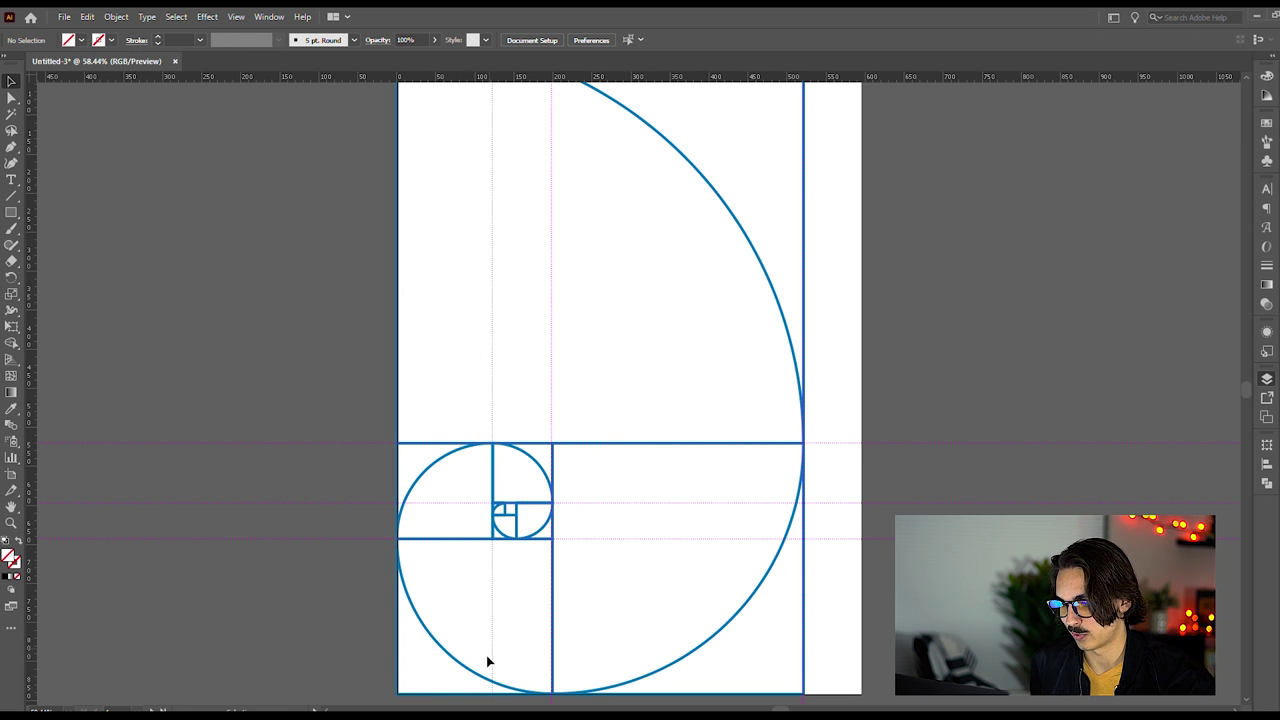
left_click(975, 408)
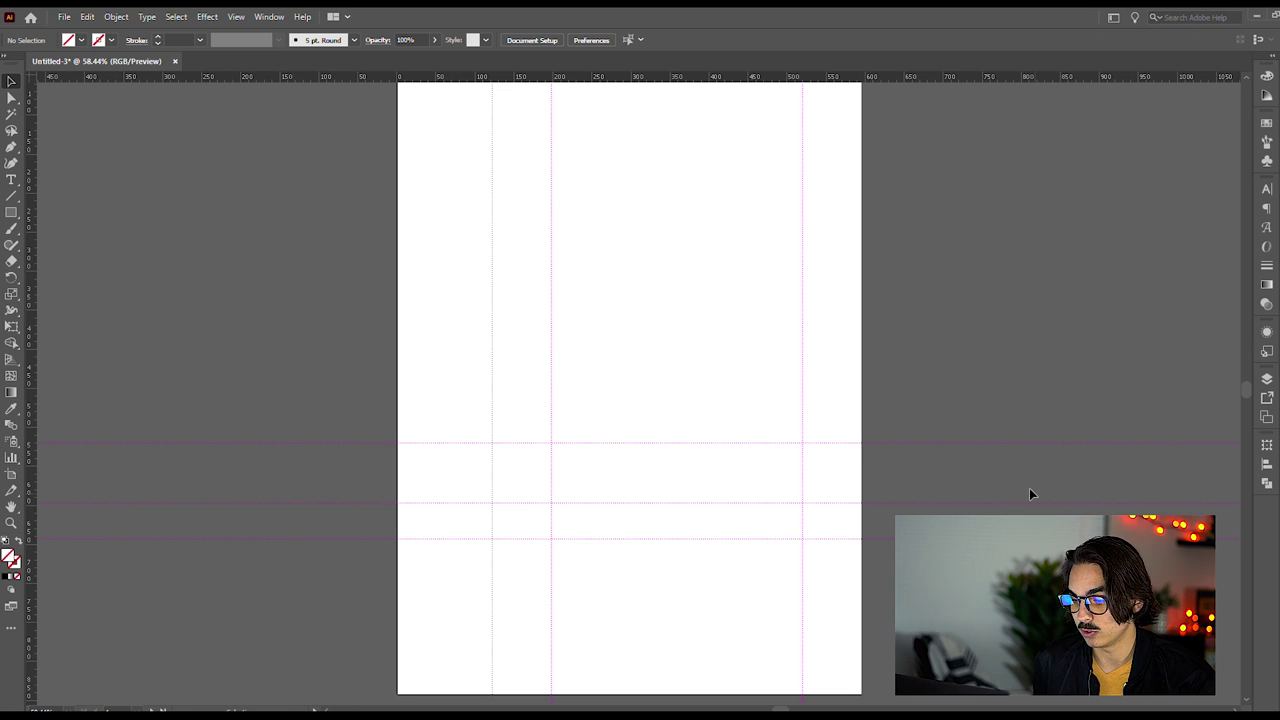
- Move all the text blocks together off their artboard into the empty space beside the artboard with the guides
scroll(616, 350, "right", 10)
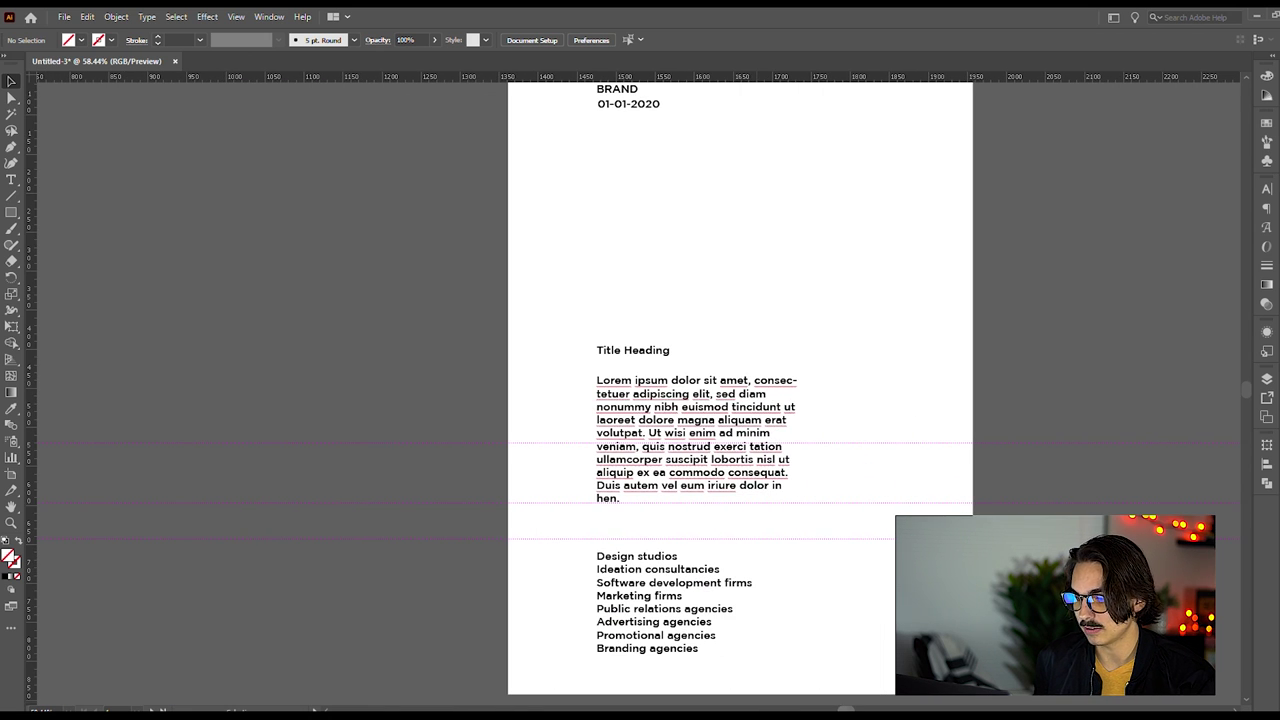
scroll(781, 631, "up", 1)
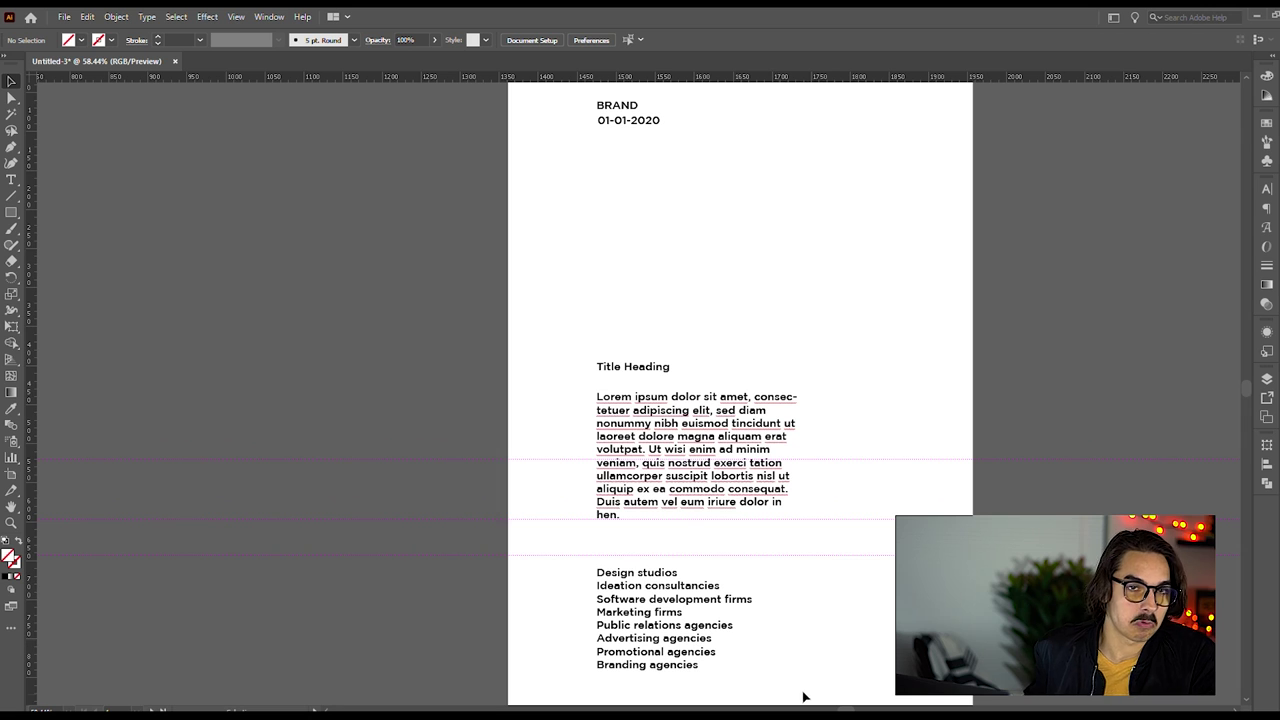
left_click_drag(797, 683, 526, 94)
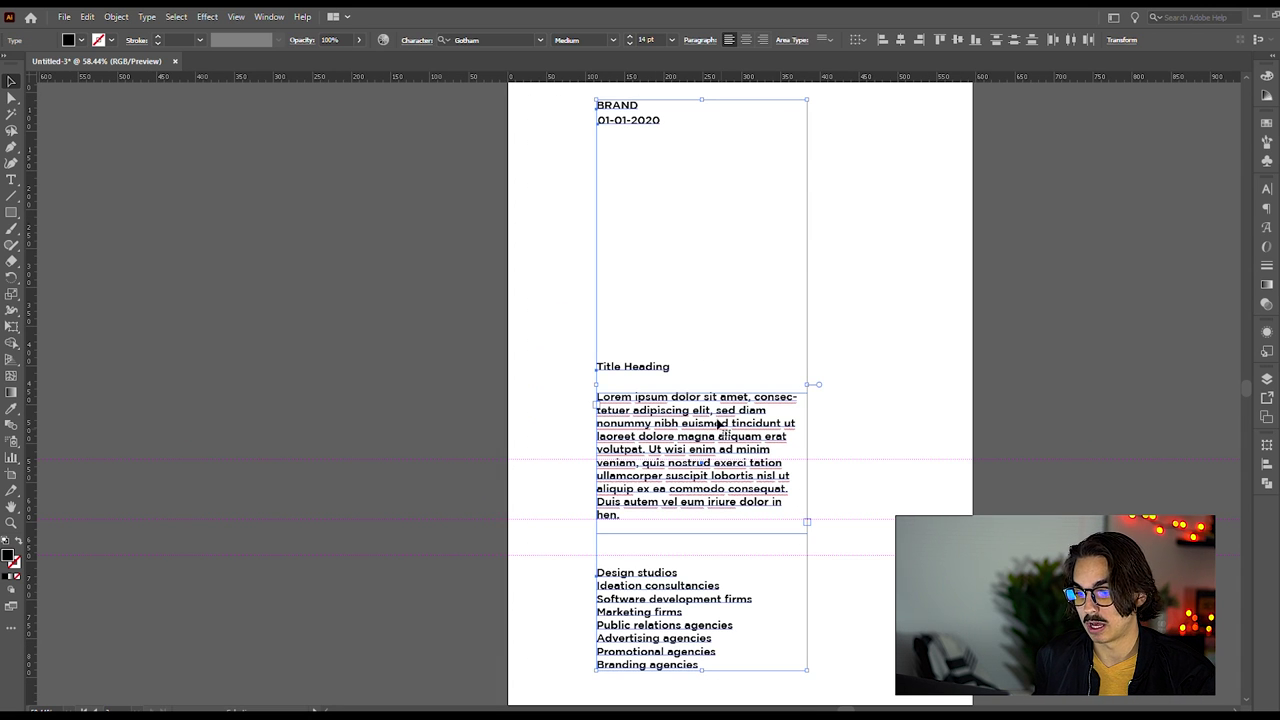
left_click_drag(717, 420, 211, 418)
left_click_drag(853, 708, 790, 708)
scroll(883, 422, "left", 2)
left_click(903, 397)
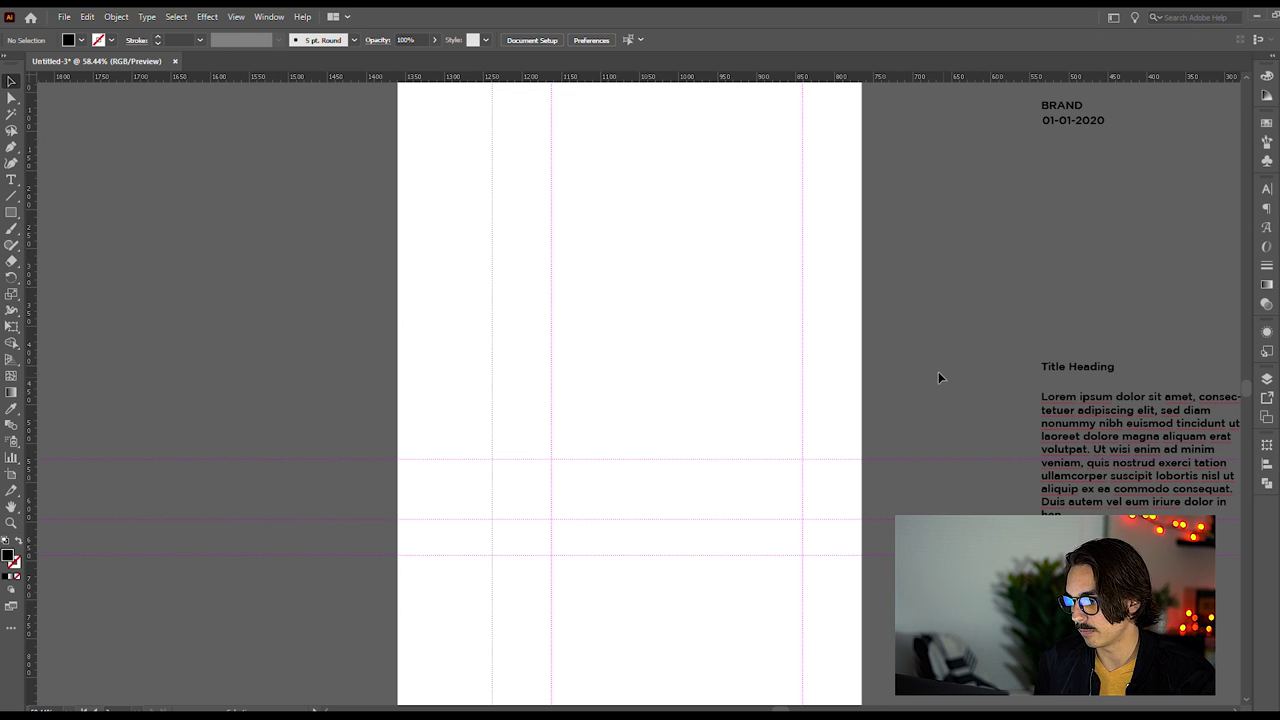
- Place the Title Heading text where the second vertical guide crosses the uppermost horizontal guide
left_click_drag(1046, 366, 593, 455)
left_click(731, 377)
left_click(583, 455)
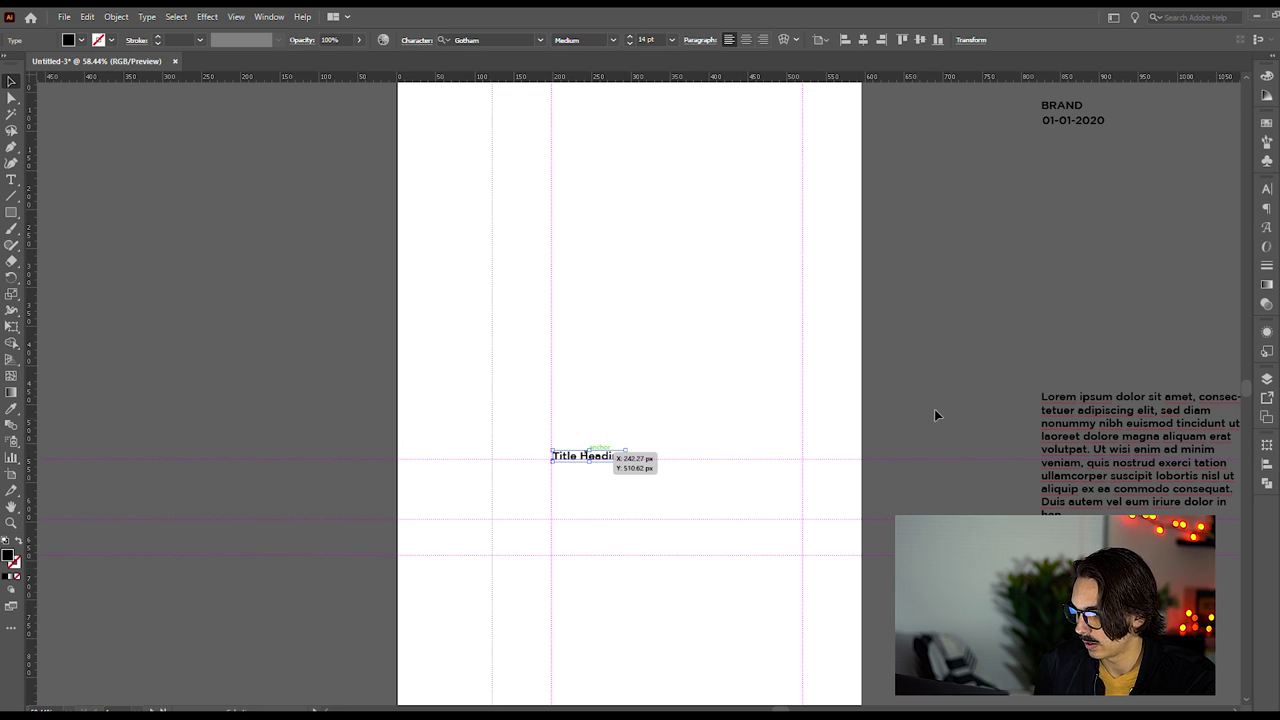
left_click(907, 392)
- Place the Lorem ipsum paragraph under the heading at the middle horizontal guide, widened to the rightmost vertical guide, and hide the guides
left_click_drag(1117, 477, 632, 604)
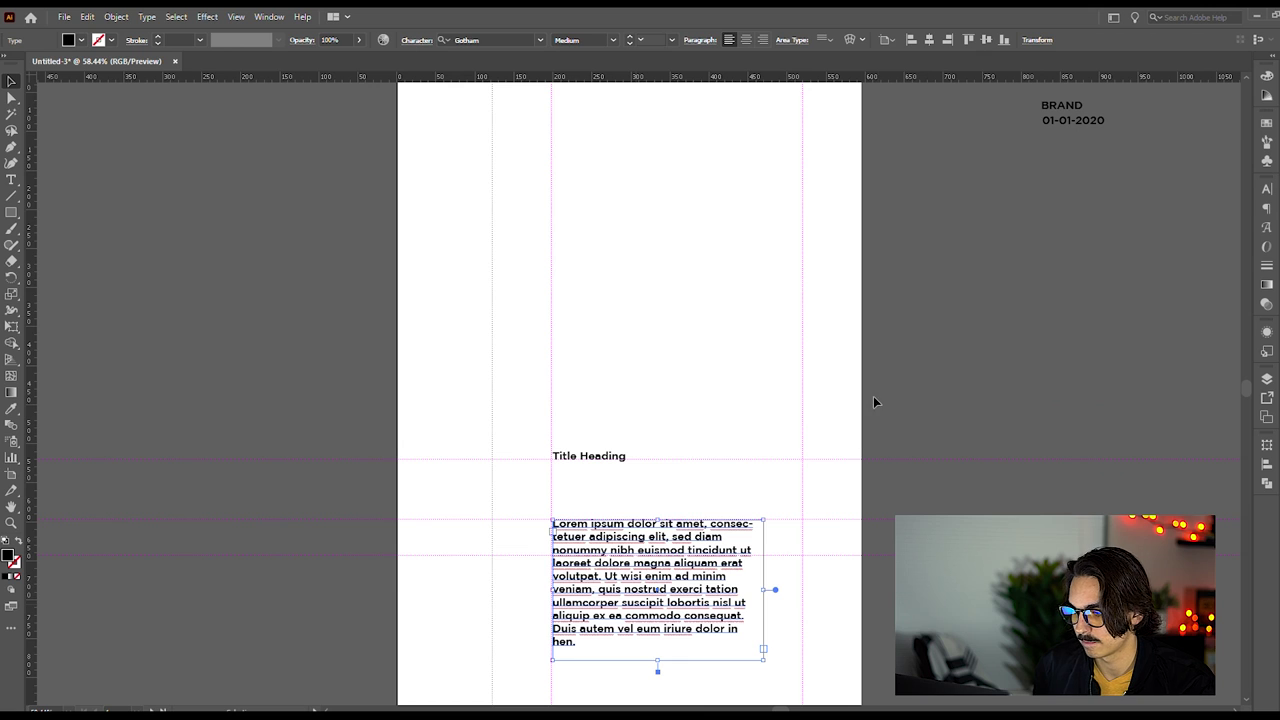
left_click_drag(765, 590, 803, 592)
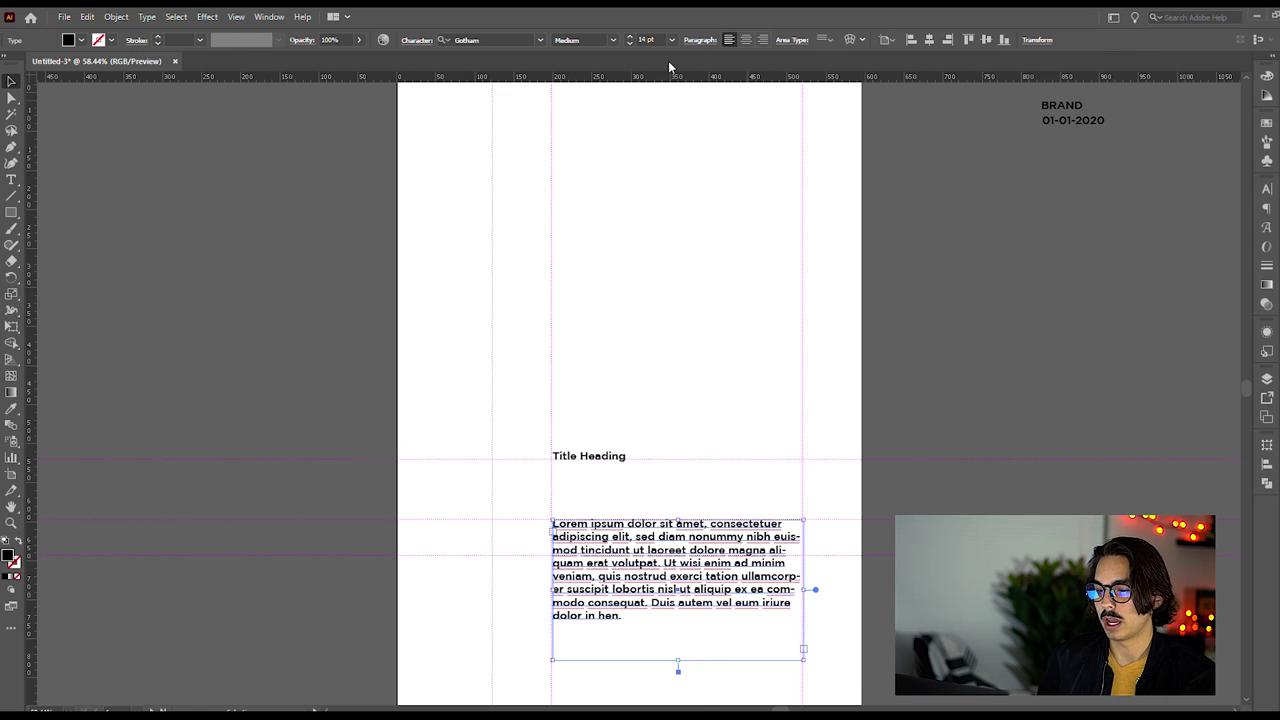
left_click(928, 427)
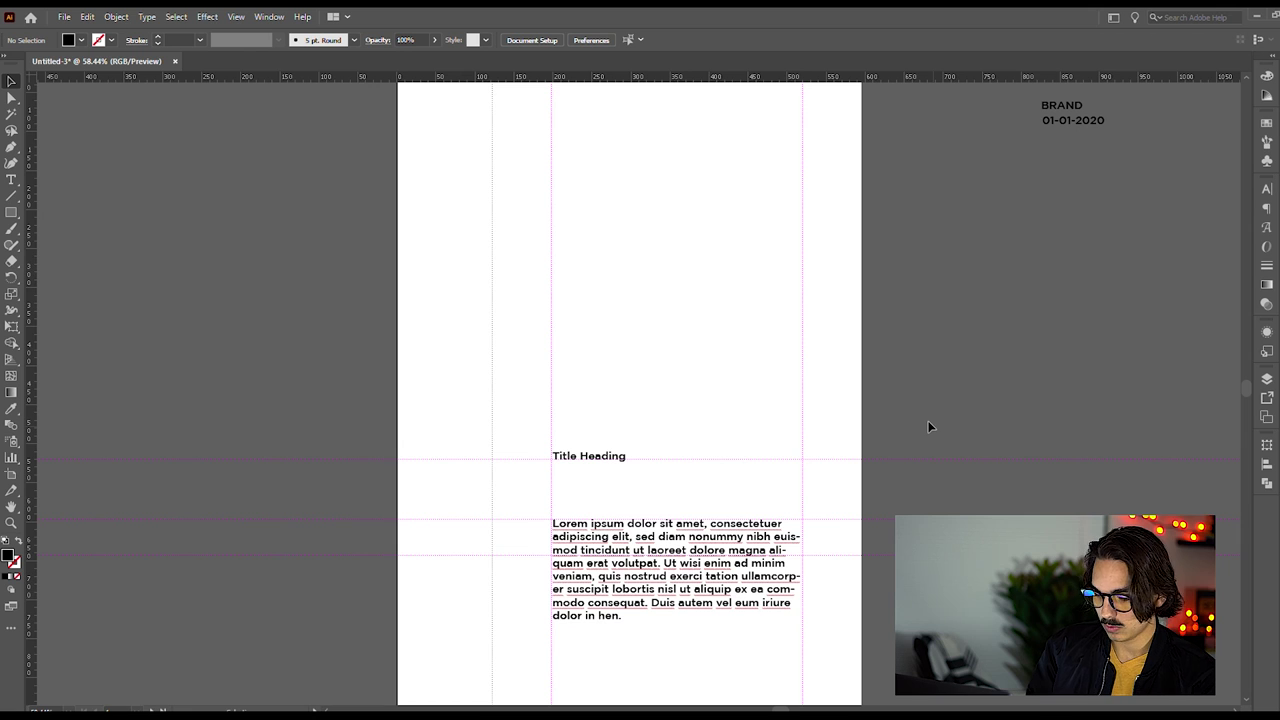
key("ctrl+semicolon")
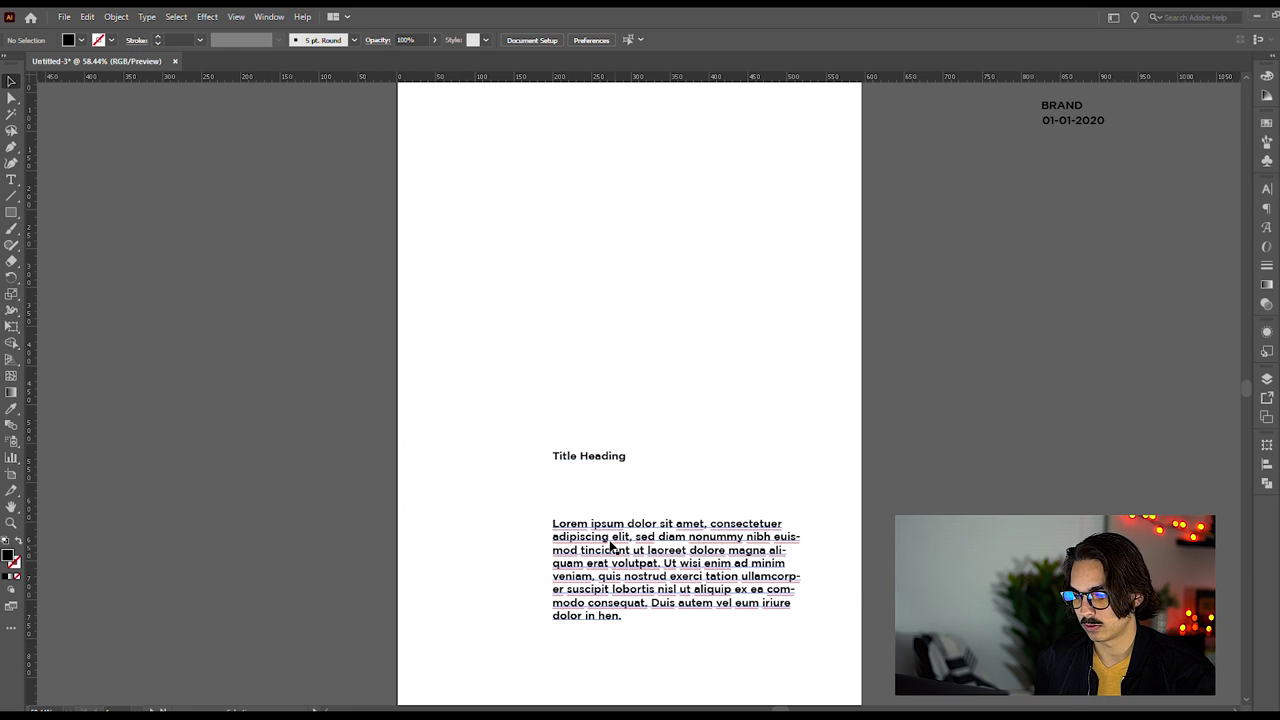
- Try shifting the paragraph slightly to the right, out of line with the heading, and undo the move
left_click_drag(612, 546, 636, 546)
left_click(872, 474)
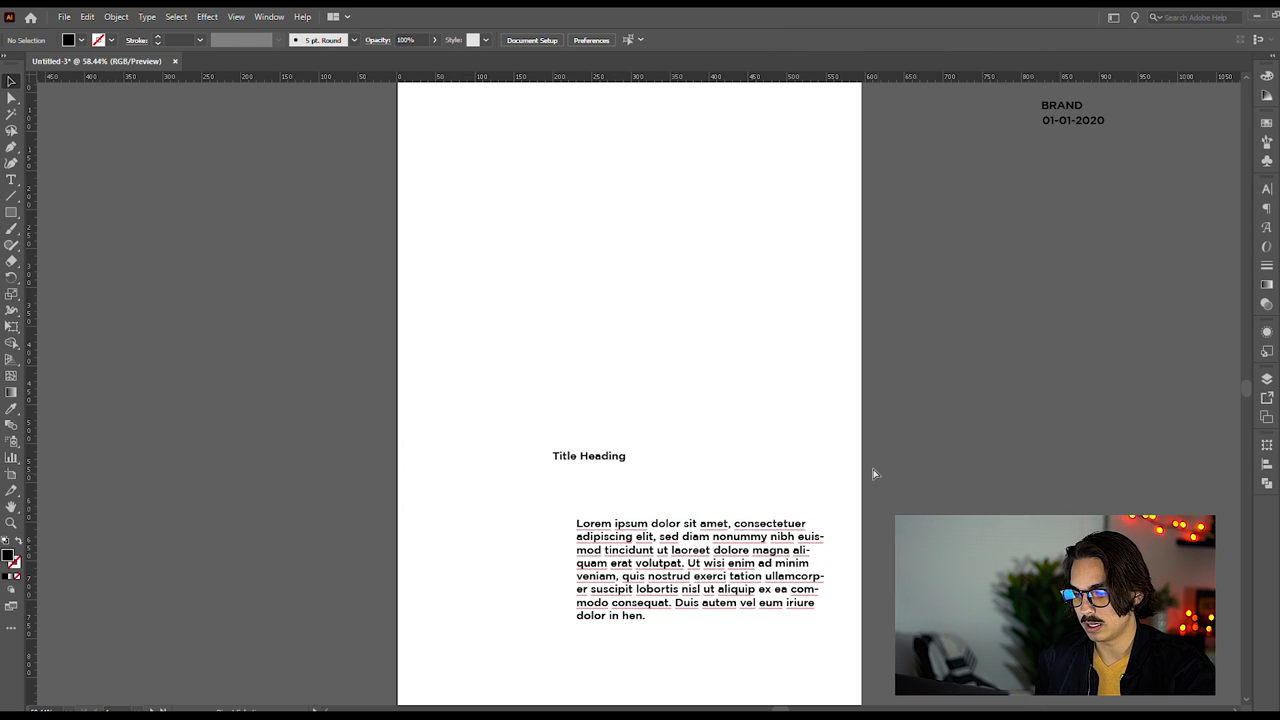
key("ctrl+z")
left_click(782, 410)
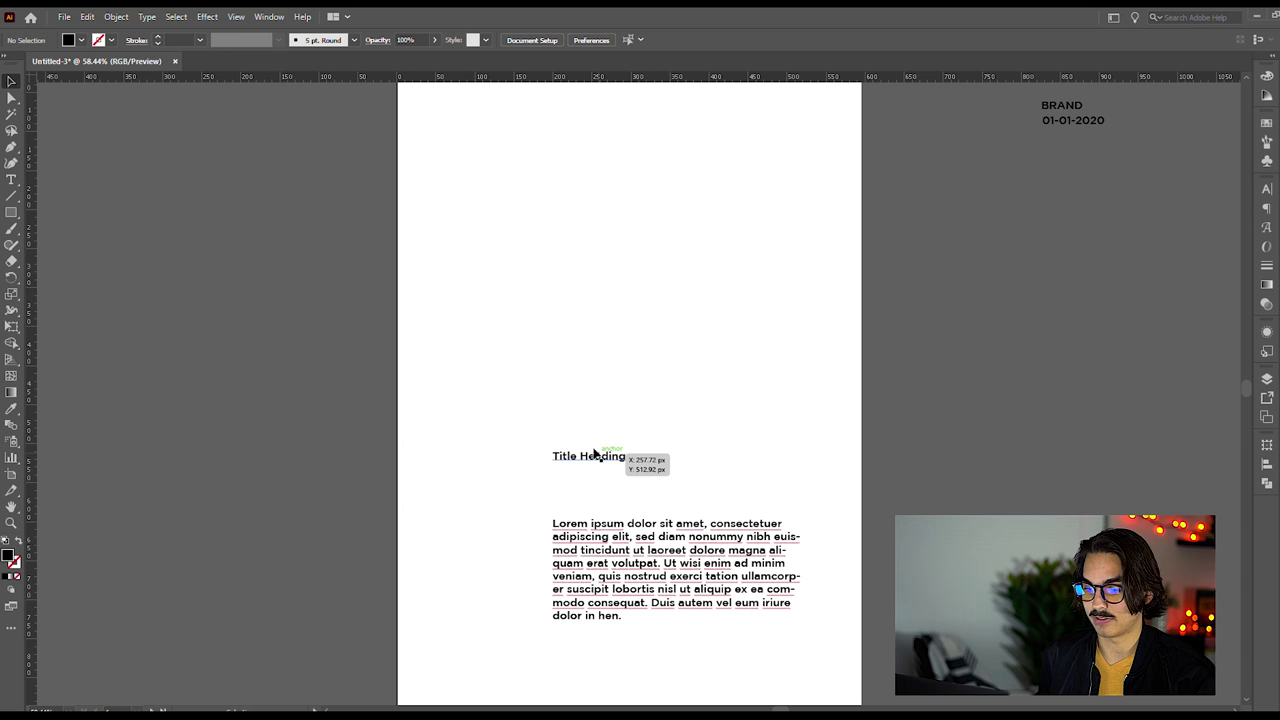
- Try moving Title Heading down directly above the paragraph, and undo the move
left_click_drag(593, 453, 594, 503)
left_click(723, 488)
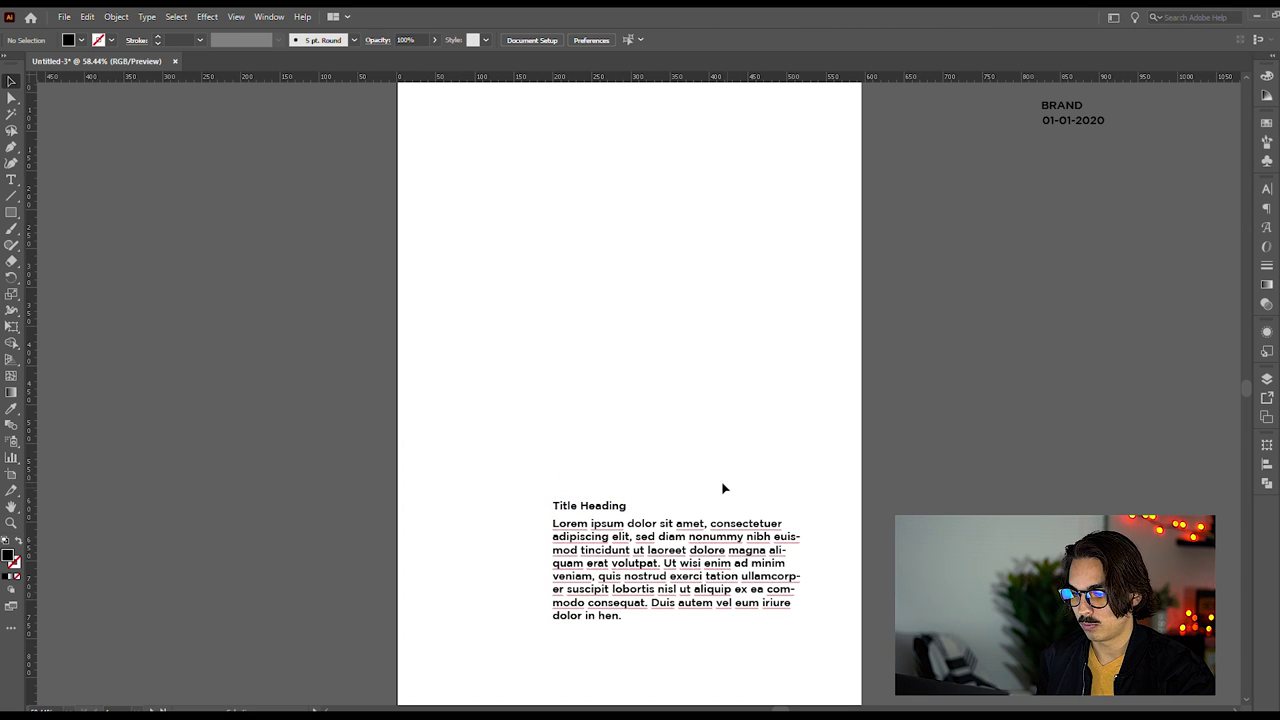
key("ctrl+z")
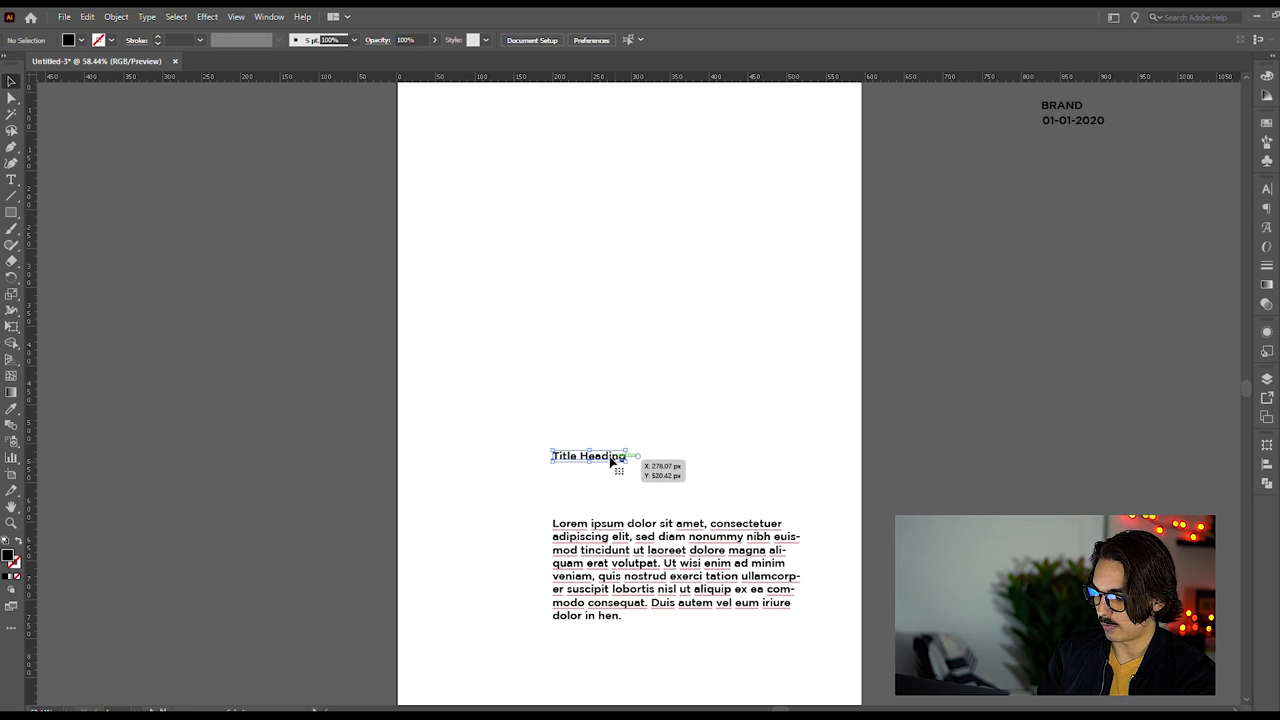
- Move Title Heading straight up into the upper part of the artboard, well above the paragraph
left_click(611, 461)
key("Up")
key("Up")
key("Up")
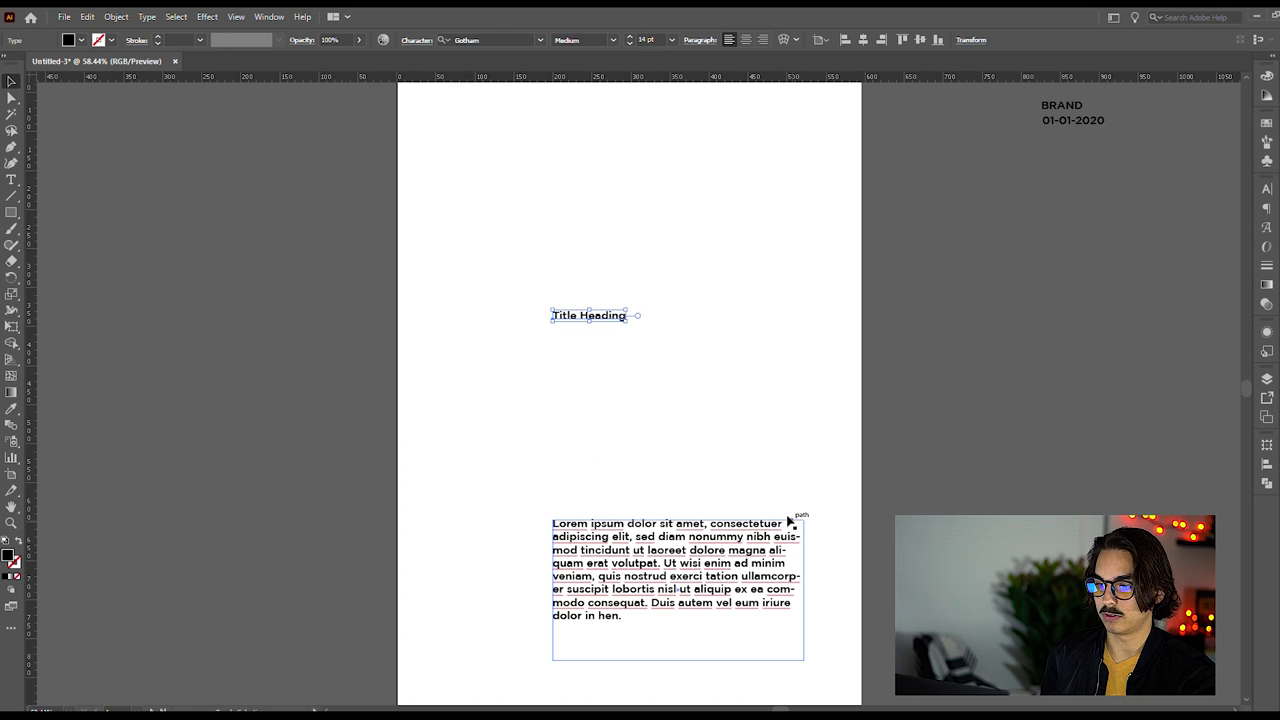
left_click(716, 385)
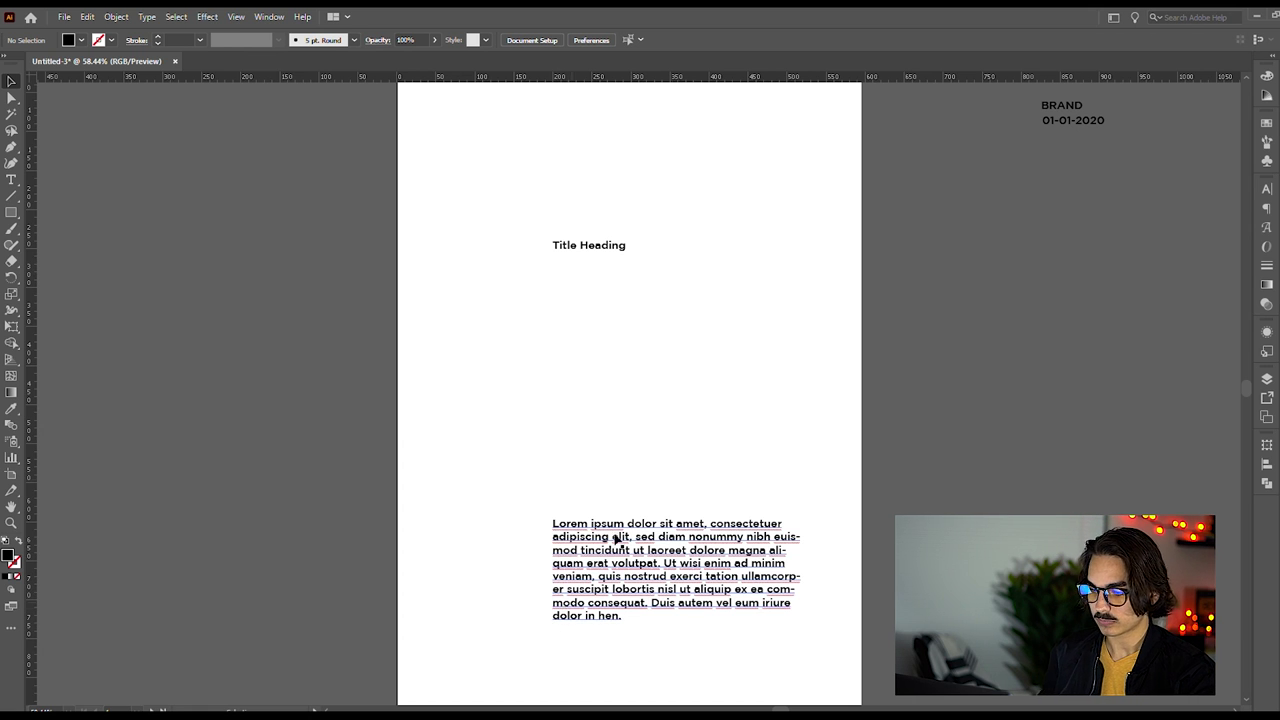
- Undo the Title Heading moves back to its place on the upper horizontal guide, and show the guides
key("ctrl+z")
key("ctrl+z")
key("ctrl+z")
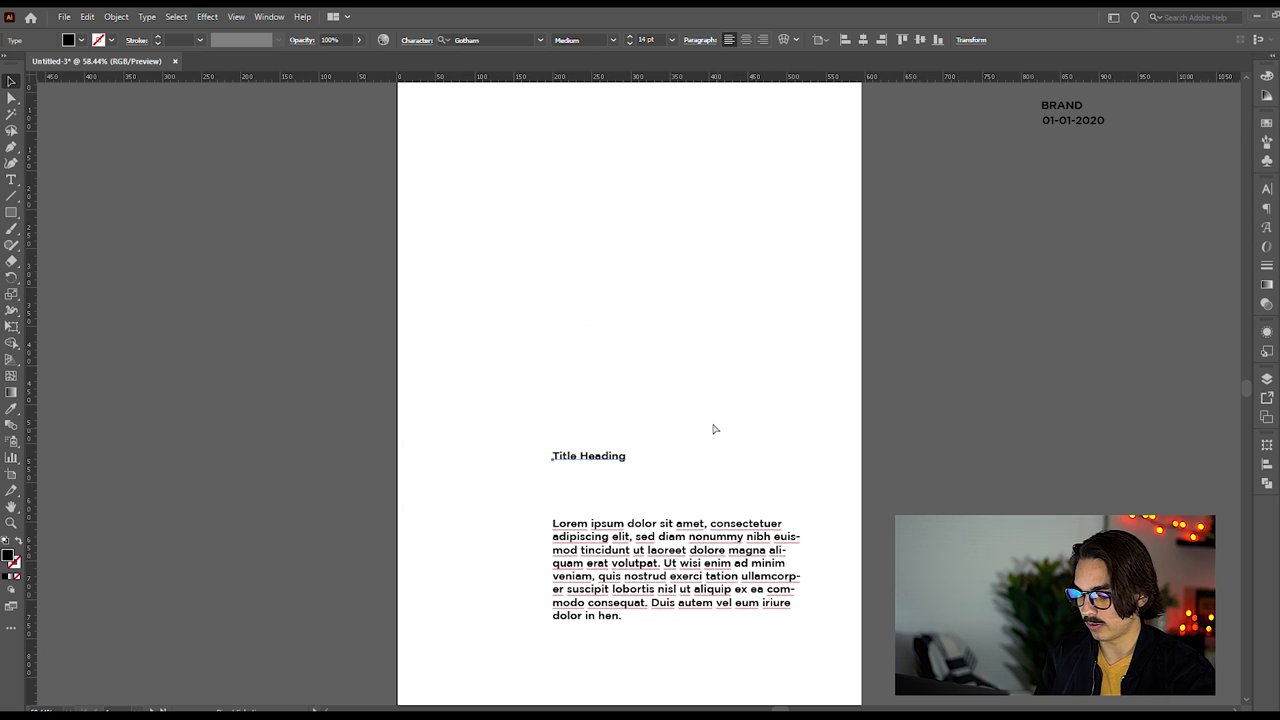
key("ctrl+semicolon")
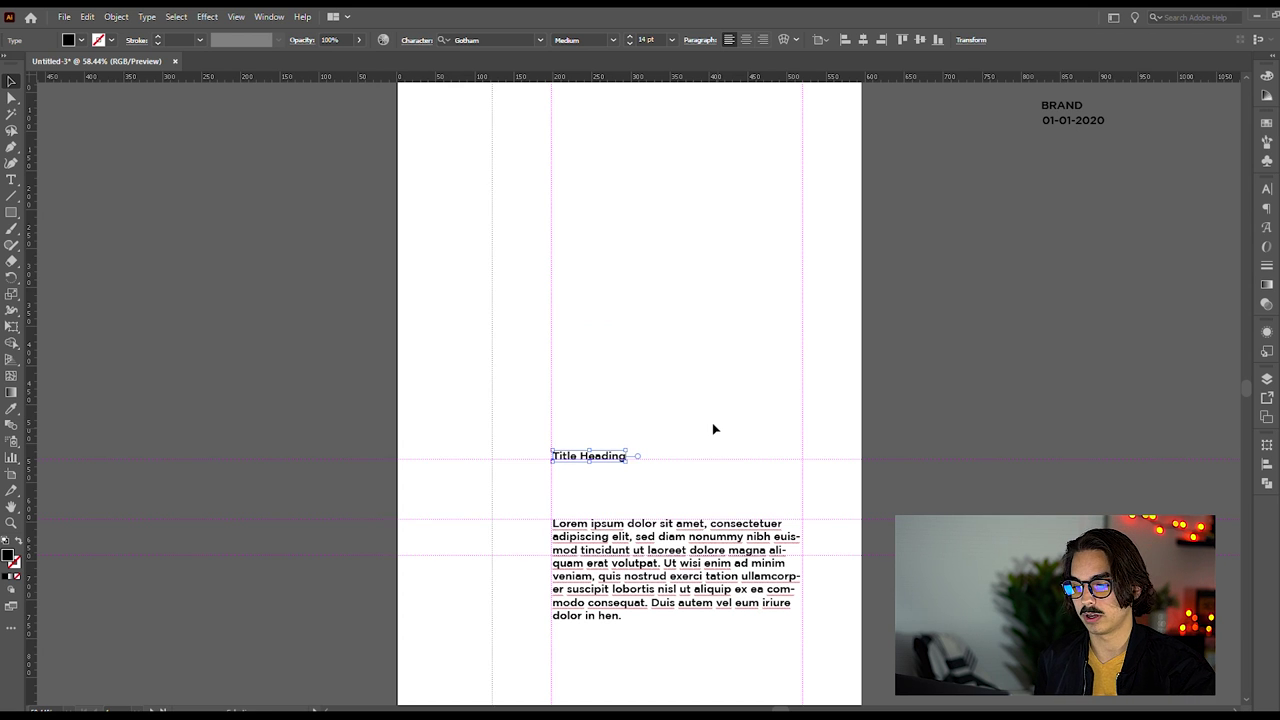
left_click(902, 425)
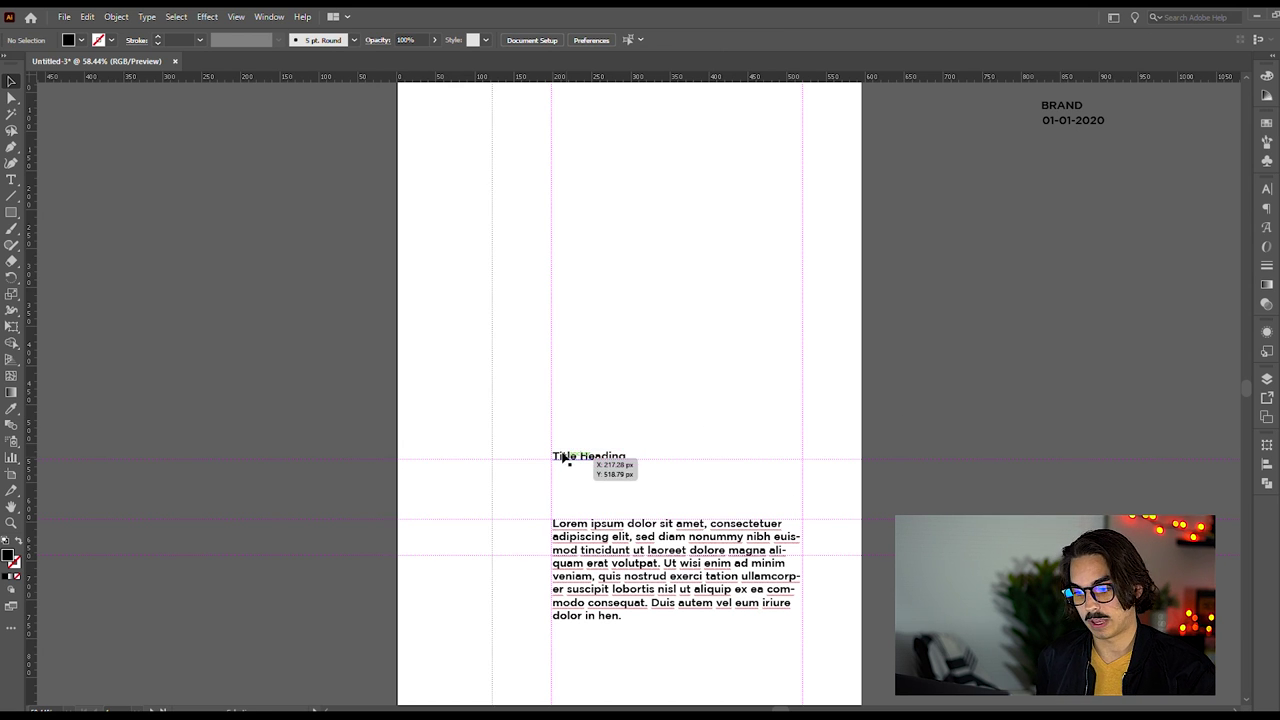
- Reduce the Lorem ipsum paragraph's font size to 9 pt
left_click(623, 551)
left_click(672, 41)
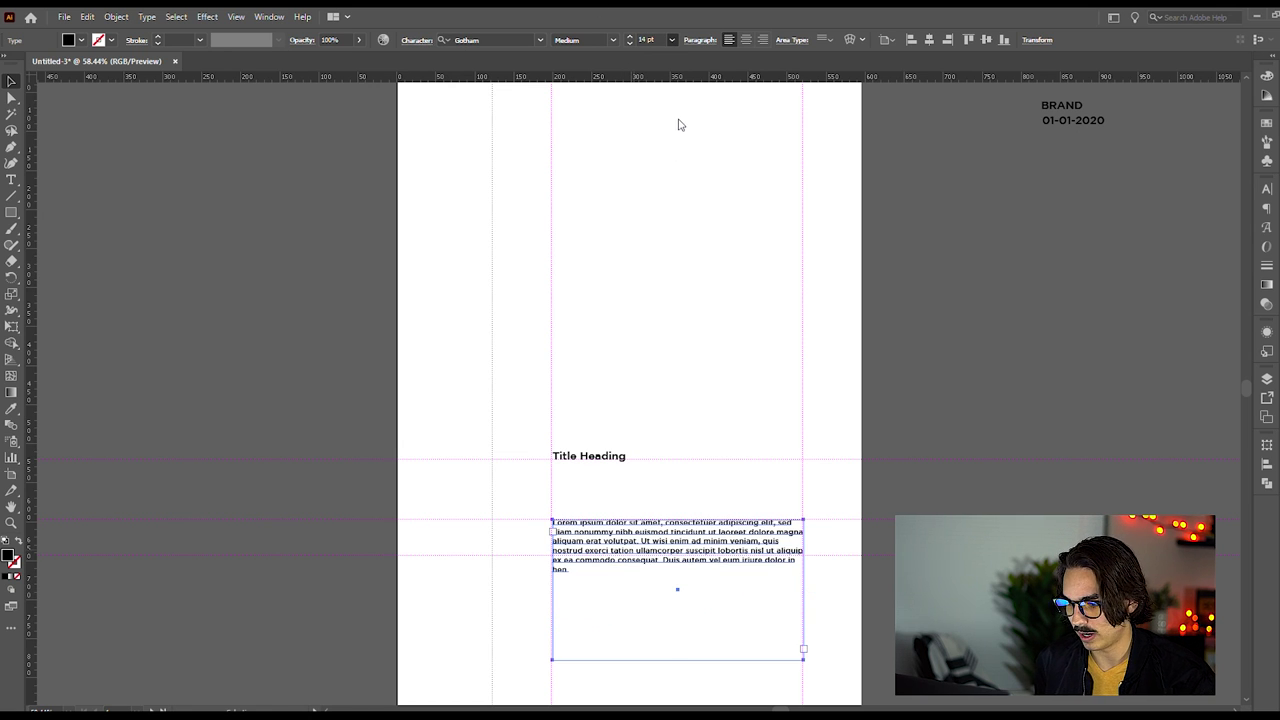
key("ctrl+shift+comma")
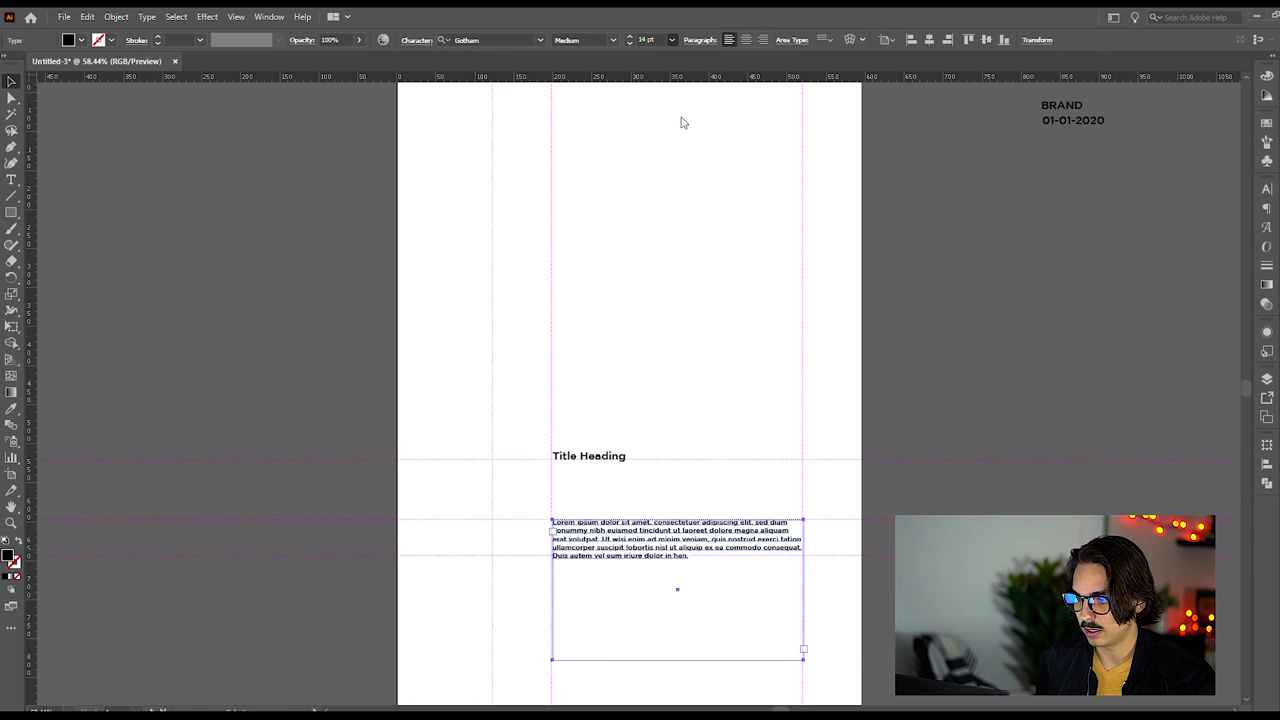
left_click(962, 323)
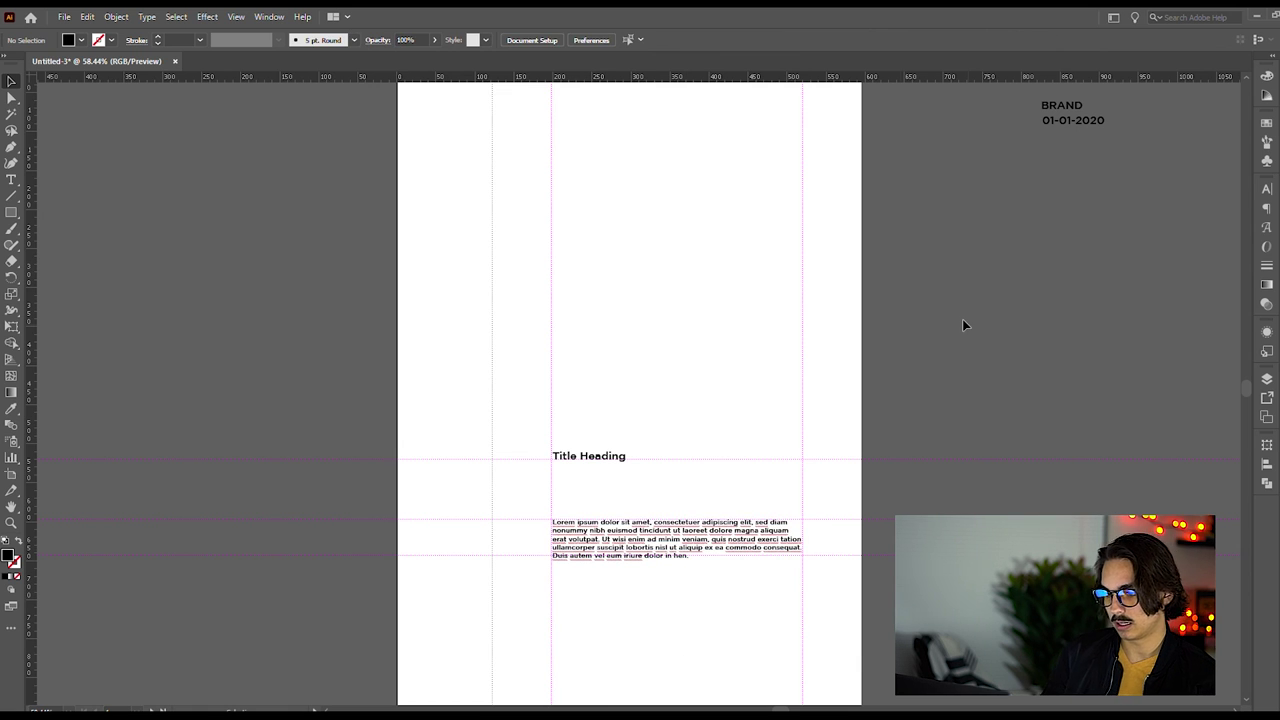
left_click(658, 538)
left_click(888, 364)
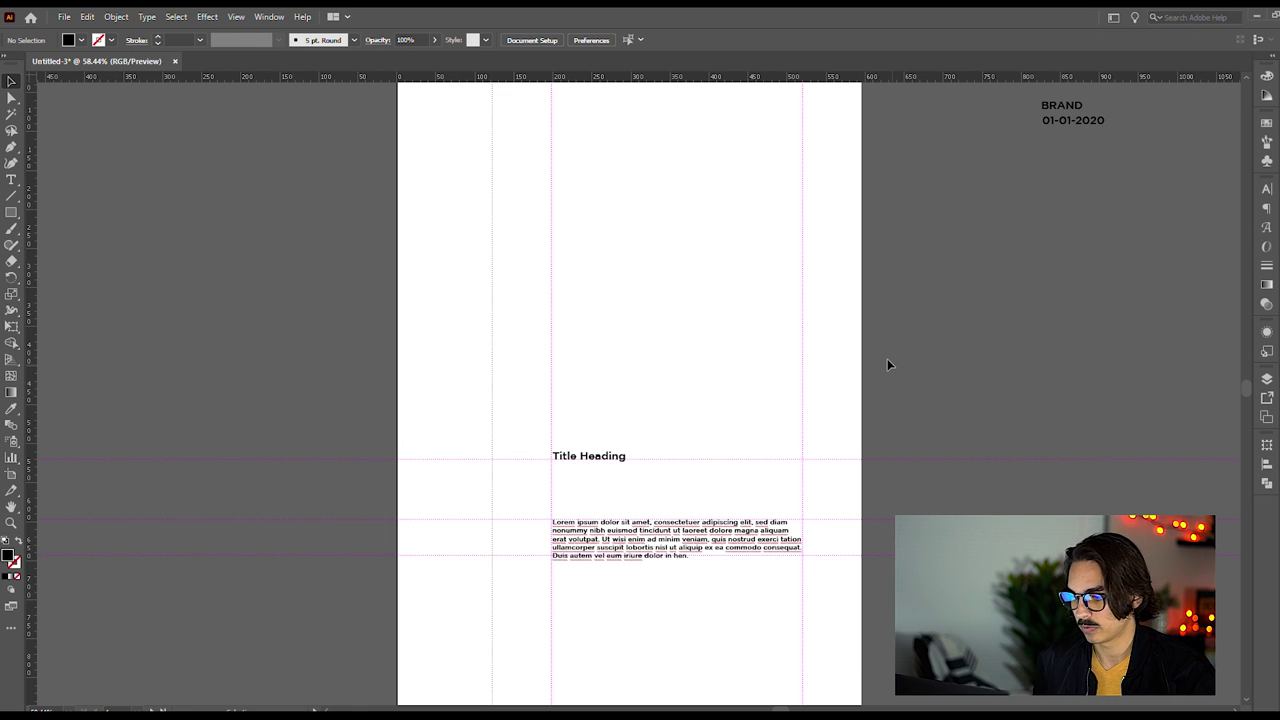
- Change the Lorem ipsum paragraph to a lighter Gotham weight
left_click(775, 538)
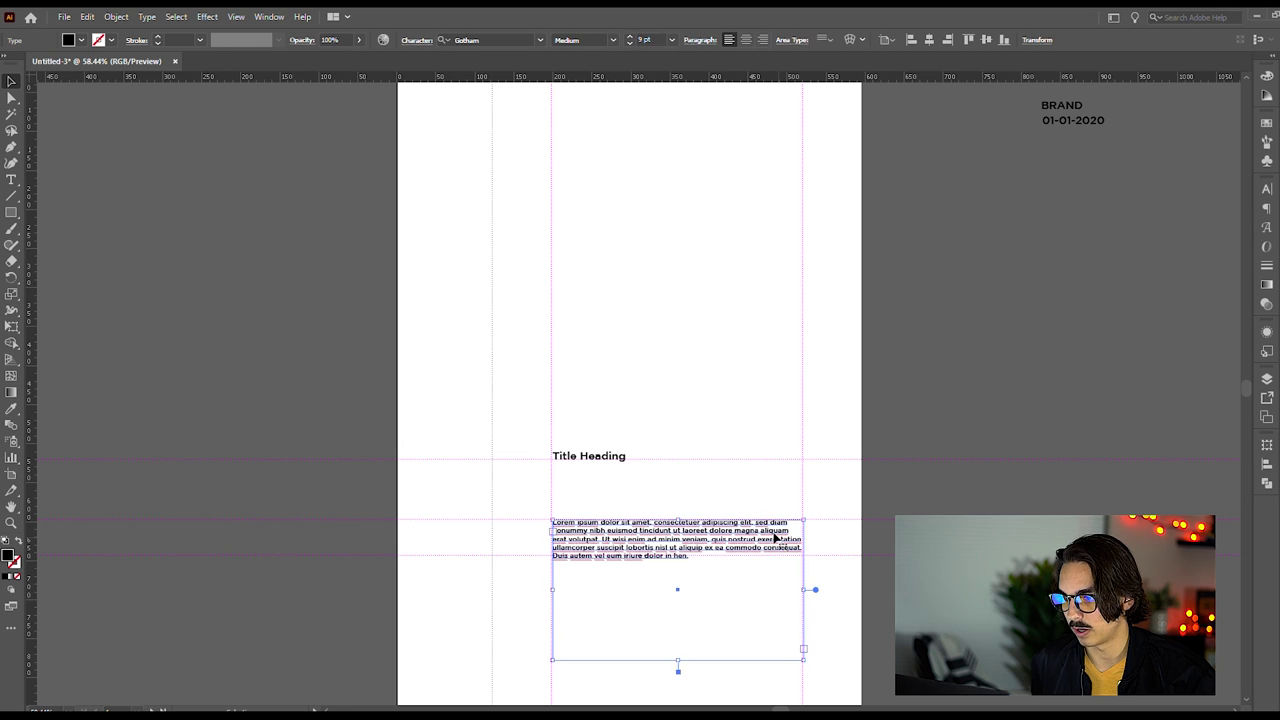
left_click(612, 41)
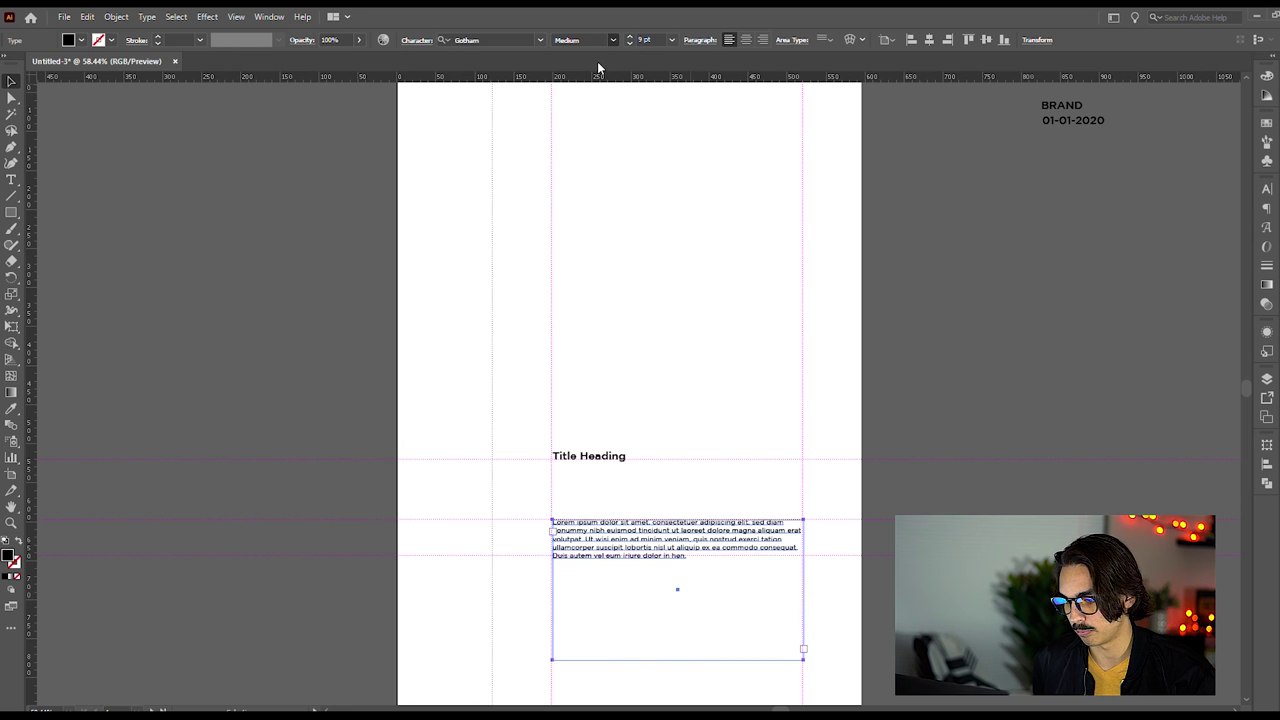
left_click(957, 357)
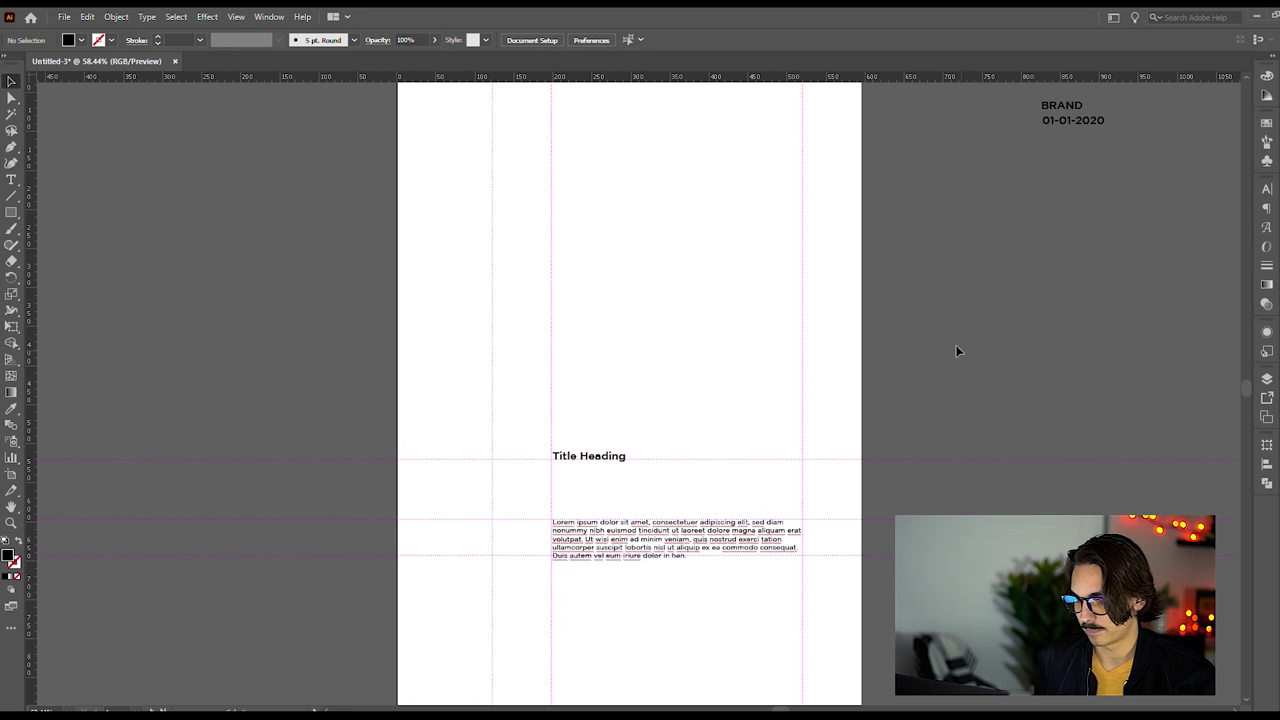
- Bring the BRAND text onto the artboard, right-align it, and place its right edge on the leftmost vertical guide near the lowest horizontal guide
scroll(848, 442, "down", 1)
scroll(848, 442, "up", 1)
scroll(846, 442, "down", 1)
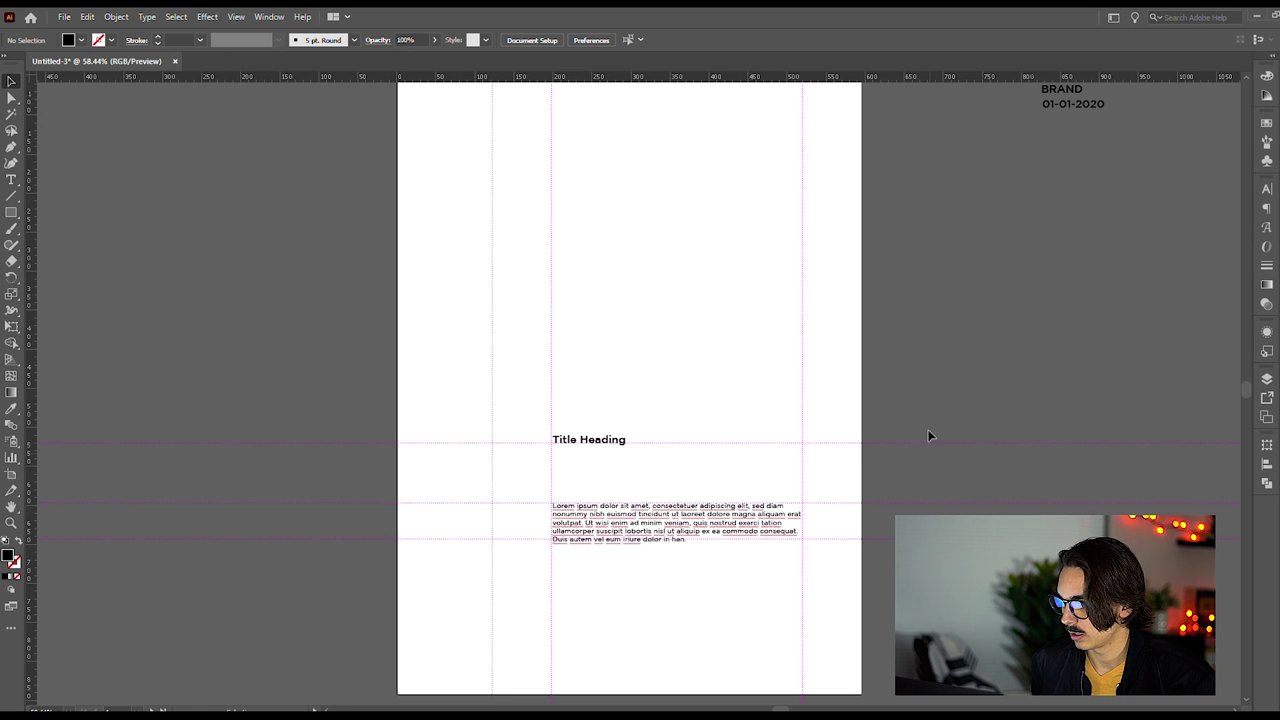
scroll(931, 437, "up", 2)
left_click_drag(1062, 138, 680, 346)
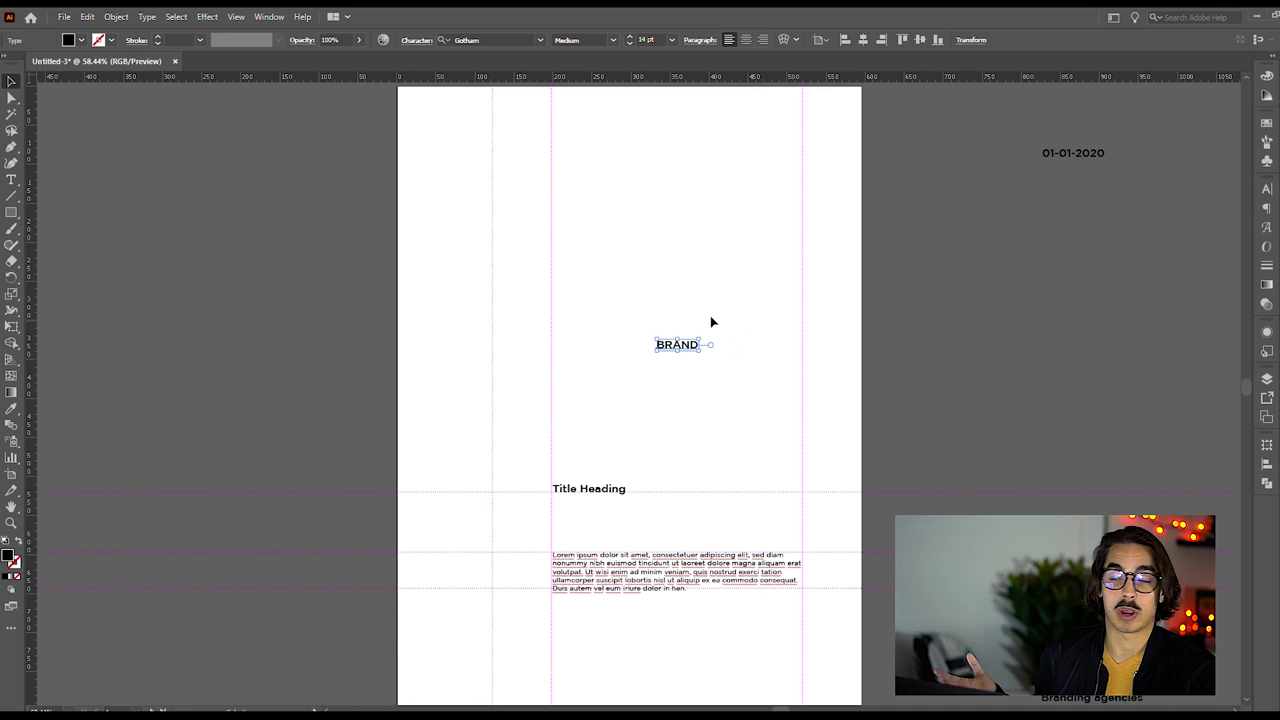
left_click(762, 39)
left_click(660, 351)
left_click_drag(646, 346, 478, 586)
- Set BRAND to Gotham Bold and move it straight up onto the middle horizontal guide
left_click(613, 41)
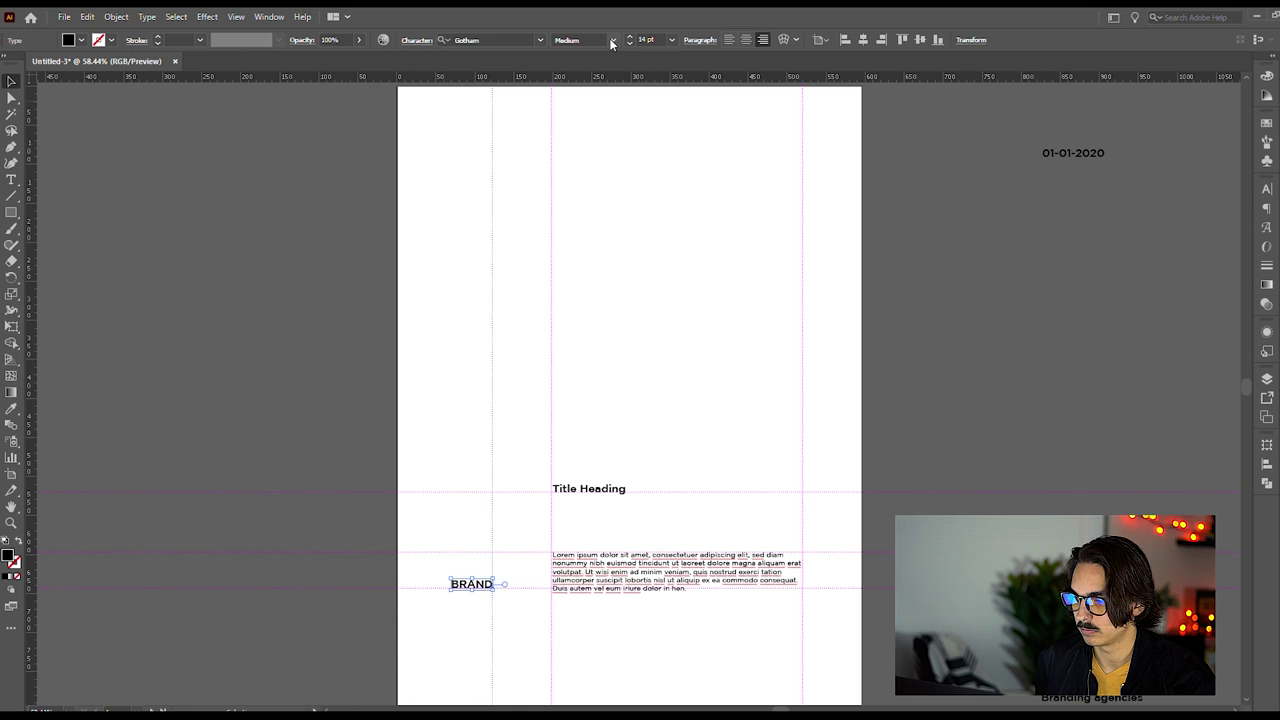
left_click(597, 94)
left_click(1017, 445)
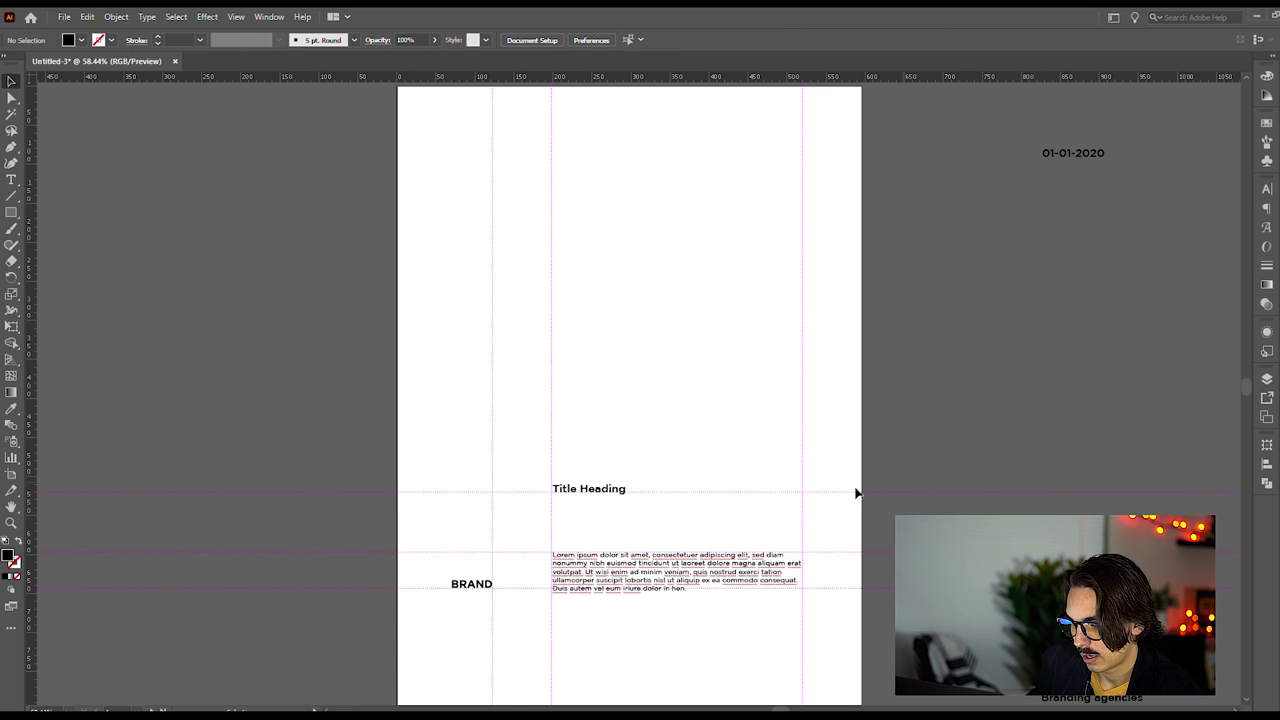
left_click_drag(479, 590, 476, 553)
left_click(942, 442)
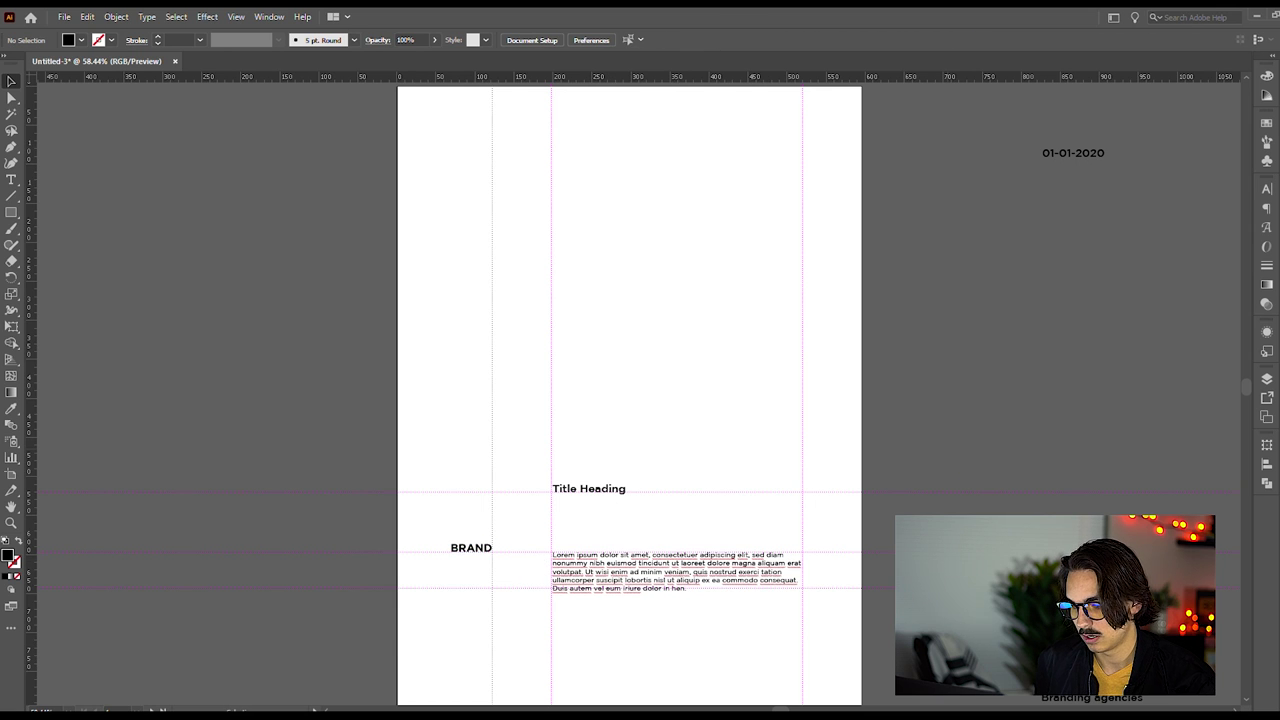
- Enlarge BRAND to about 24.9 pt with its right edge kept on the leftmost vertical guide, and preview the layout without guides
left_click(477, 552)
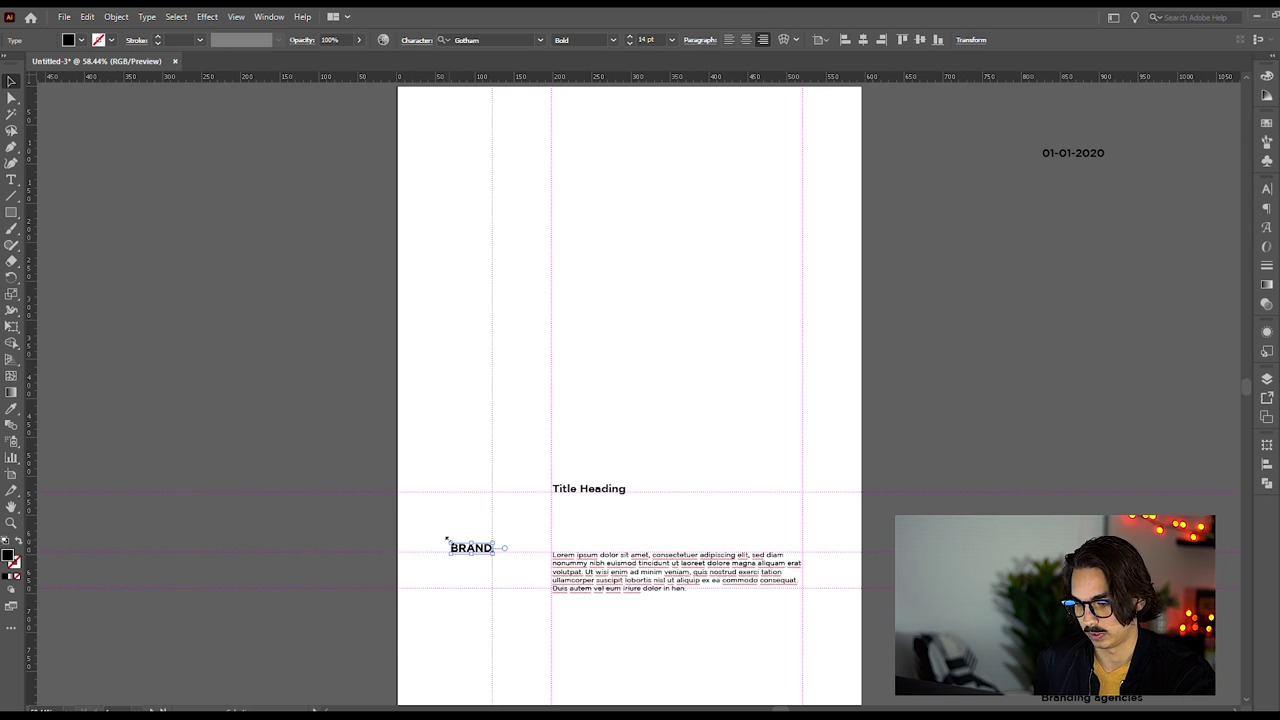
mouse_move(446, 538)
left_mouse_down()
mouse_move(416, 516)
mouse_move(456, 545)
left_mouse_up()
left_click(954, 493)
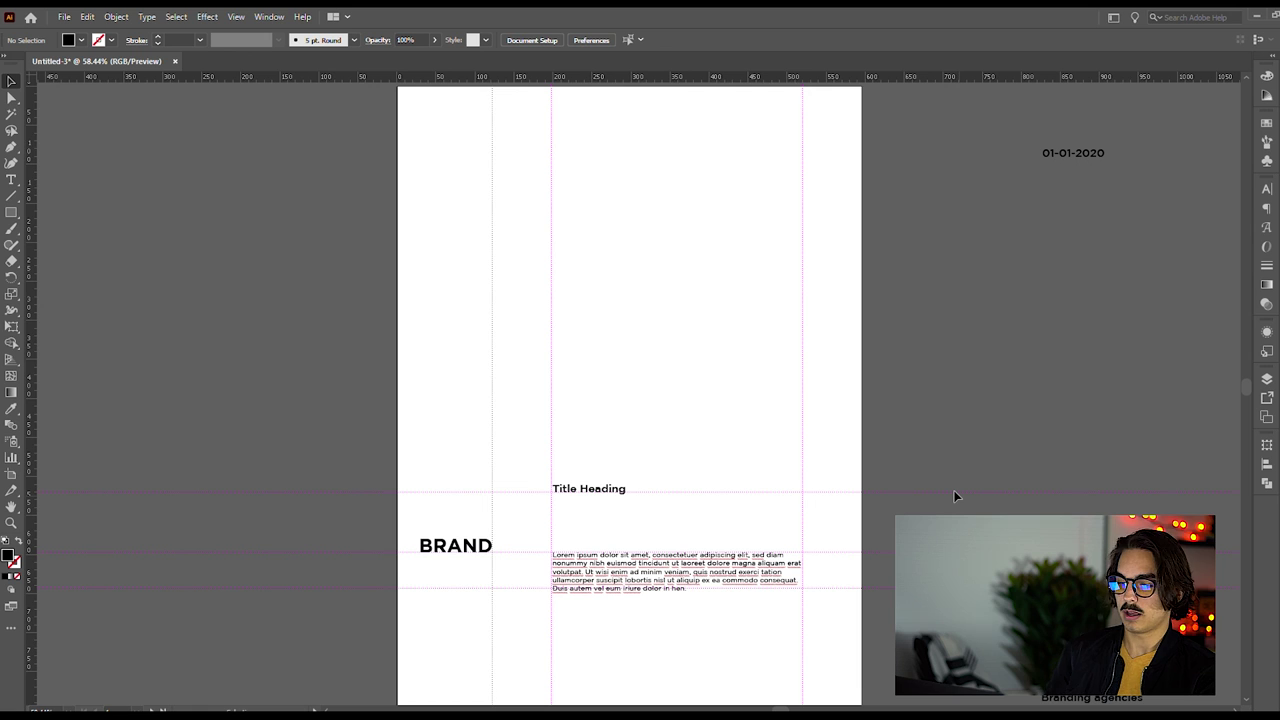
key("ctrl+semicolon")
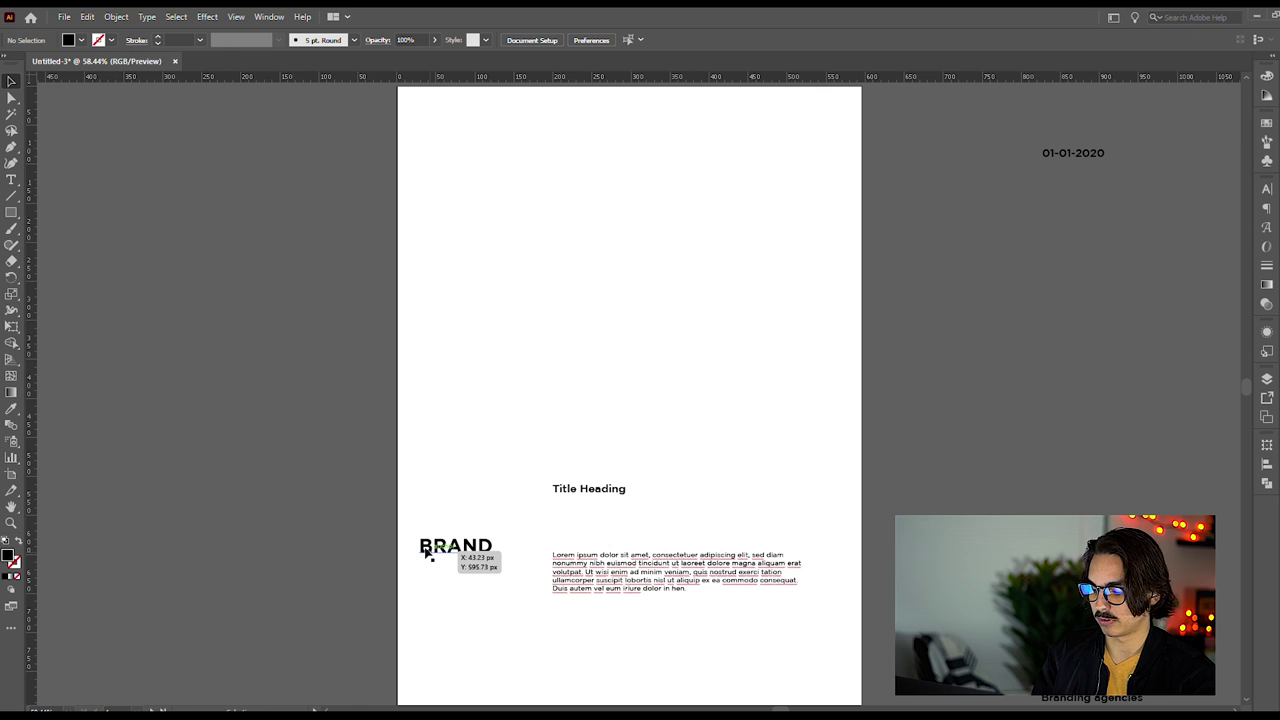
key("ctrl+semicolon")
- Move BRAND near the artboard's lower edge and shrink it to about 20.1 pt to fit between the two leftmost vertical guides
left_click_drag(428, 554, 505, 686)
scroll(818, 563, "down", 3)
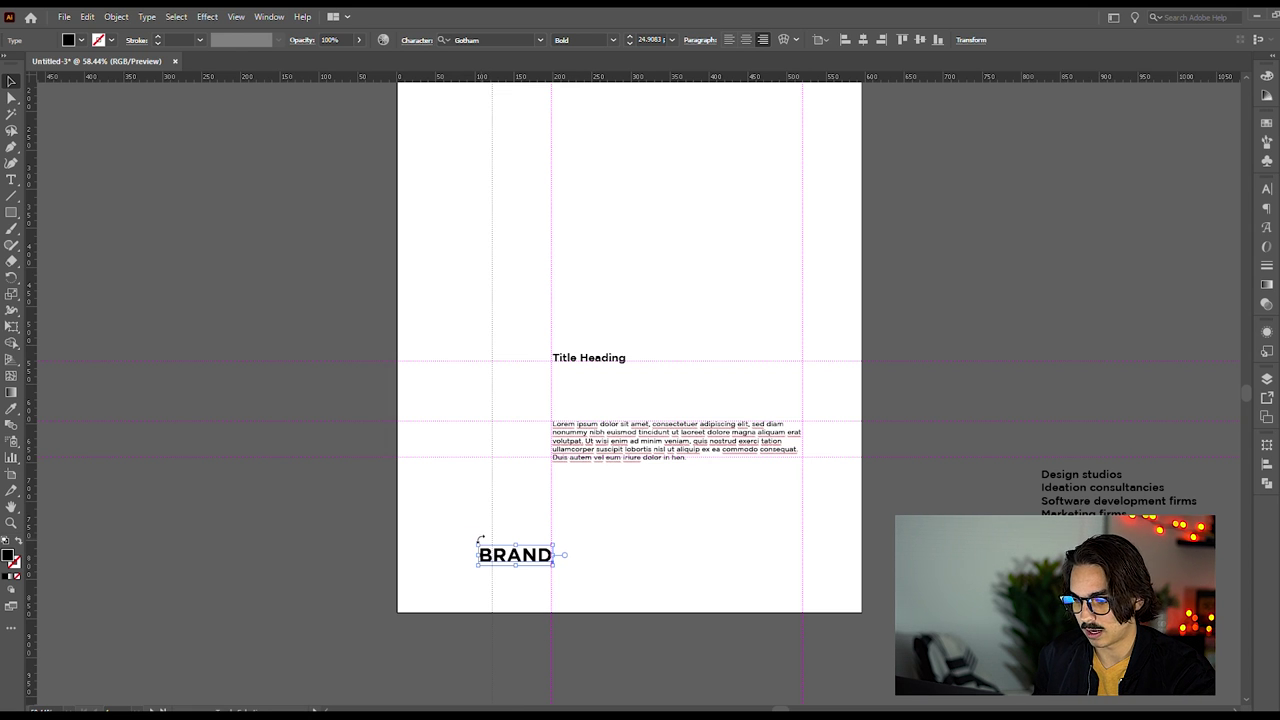
left_click_drag(479, 542, 492, 549)
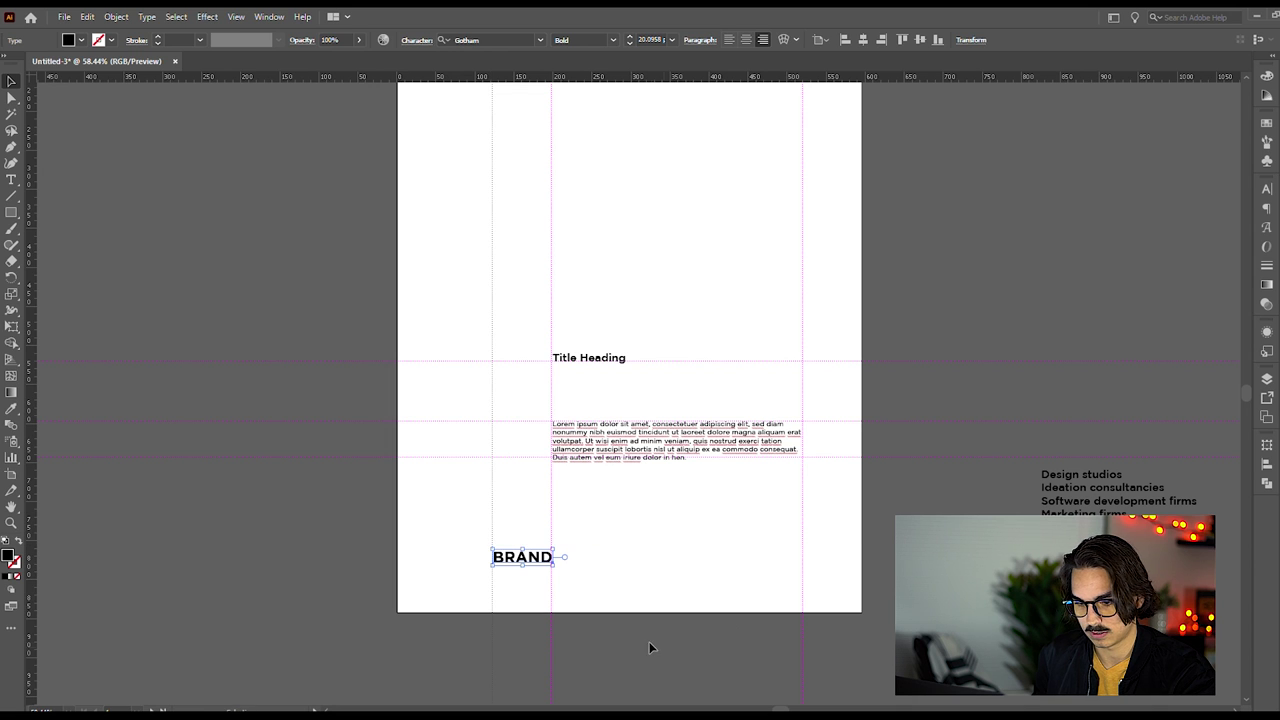
- Fine-tune BRAND to about 20.8 pt so the outer edges of its first and last letters meet the two vertical guides
left_click(11, 523)
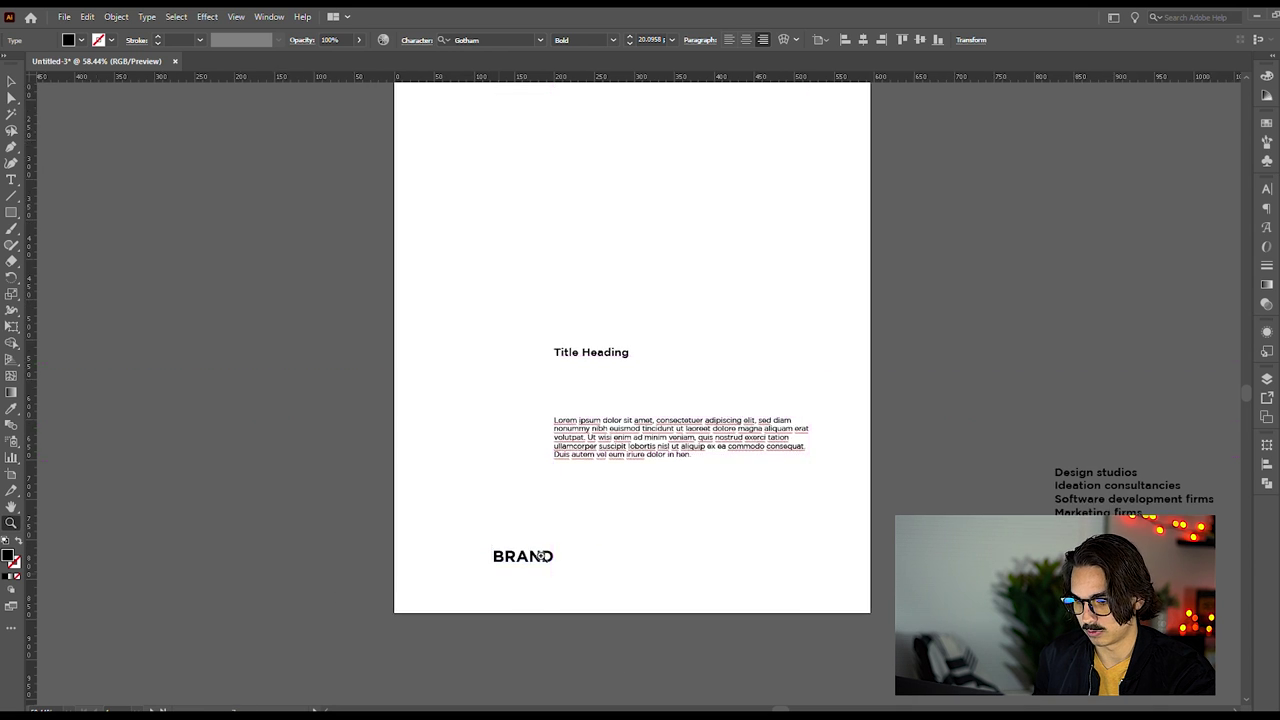
left_click_drag(497, 577, 807, 460)
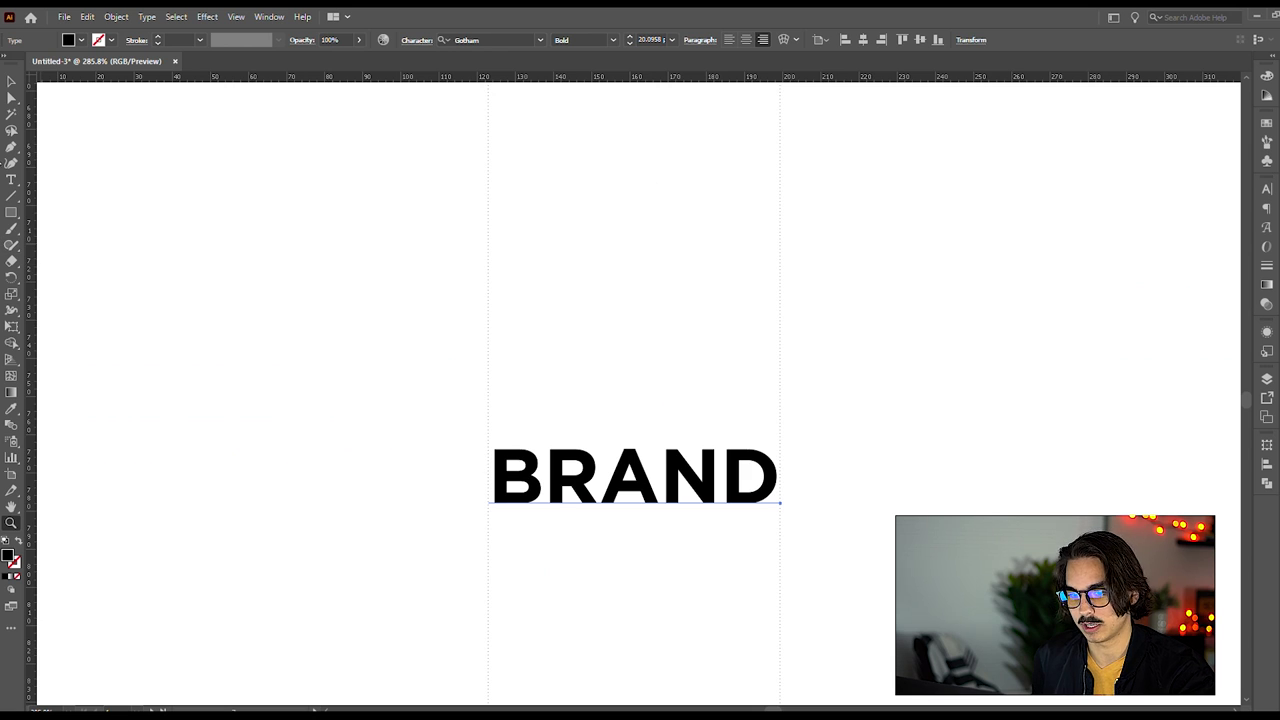
left_click(11, 81)
key("ctrl+a")
left_click_drag(487, 436, 481, 428)
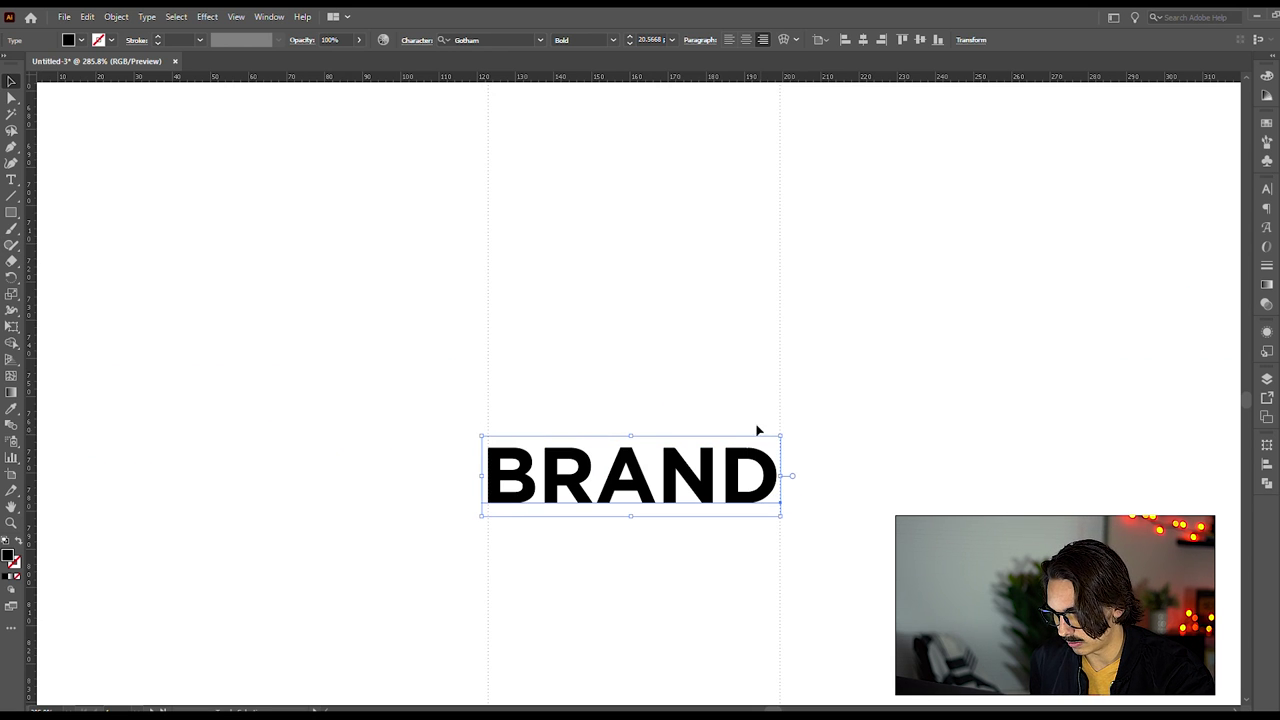
left_click_drag(779, 436, 785, 432)
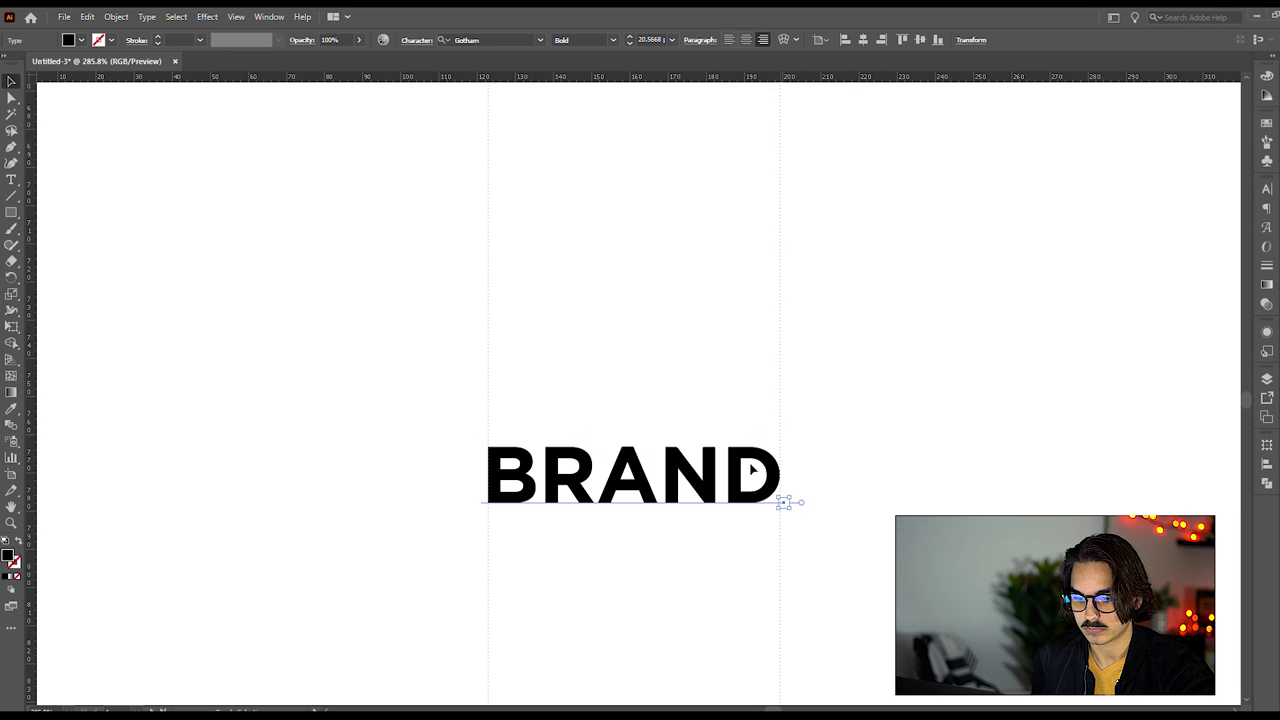
left_click(11, 522)
left_click_drag(783, 334, 446, 397)
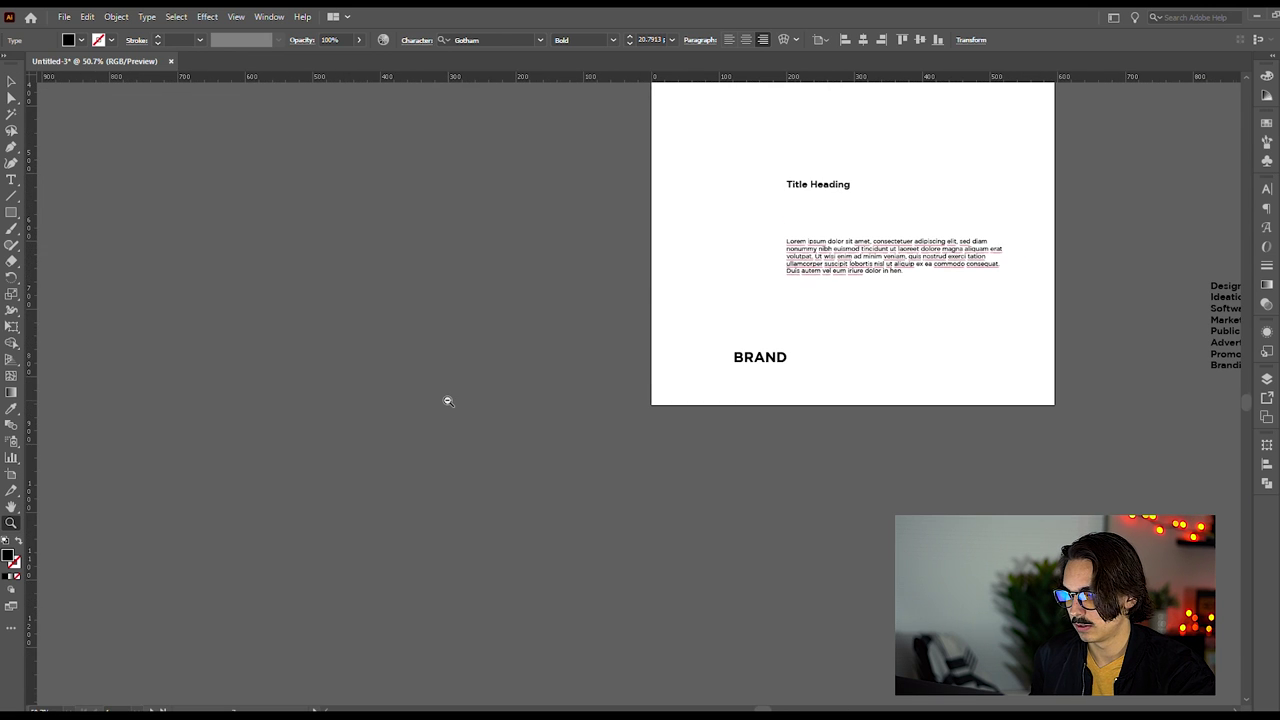
left_click(11, 80)
left_click(478, 569)
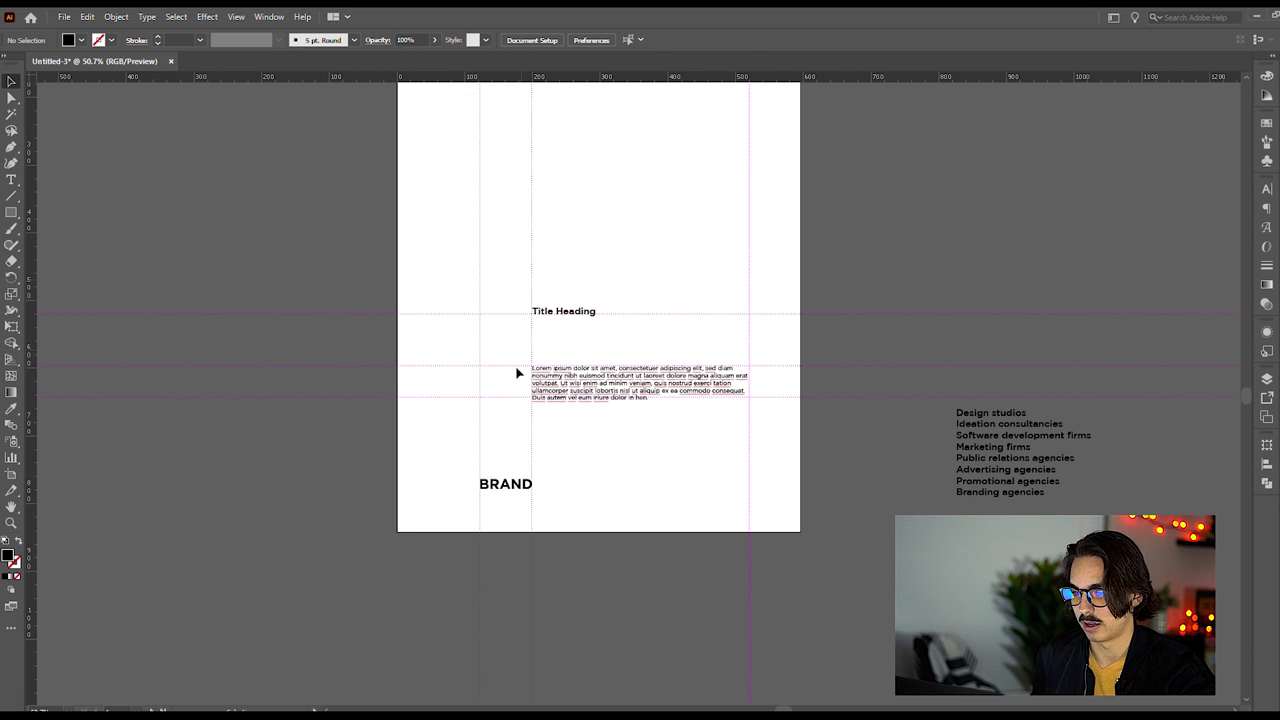
- Place the 01-01-2020 date text on the artboard below the paragraph, to the right of BRAND
scroll(513, 400, "up", 2)
scroll(514, 456, "up", 1)
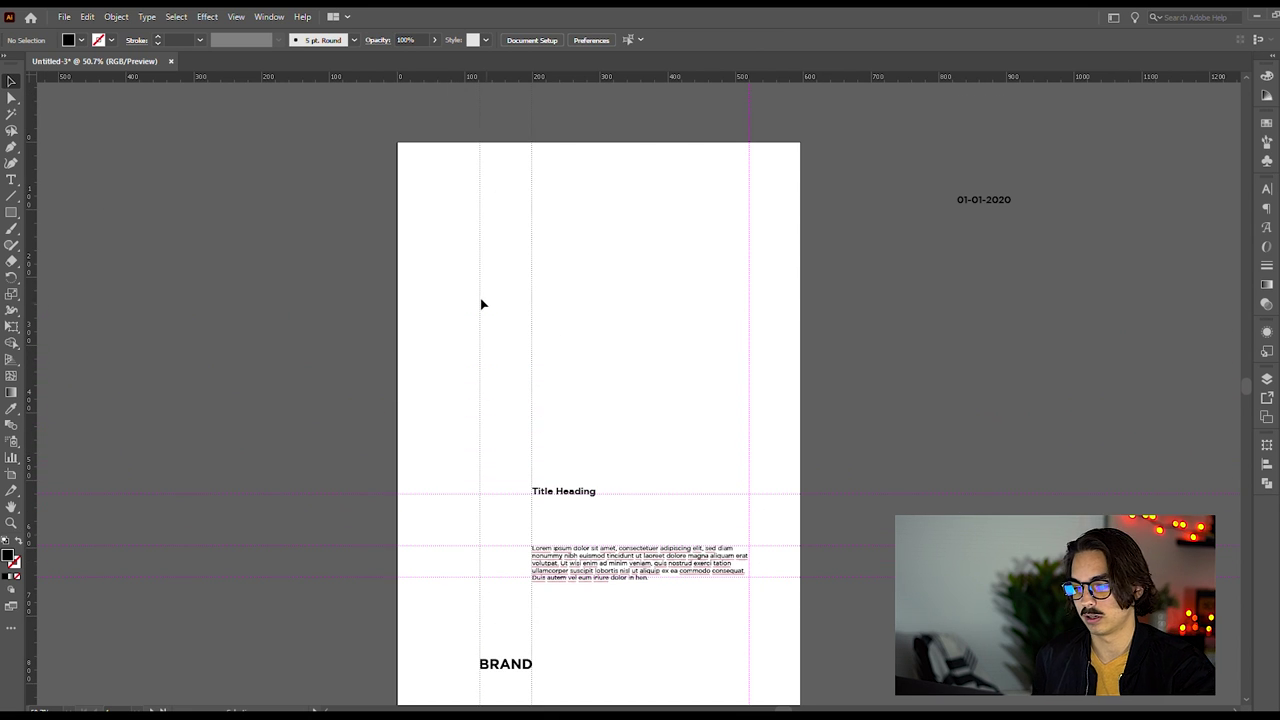
scroll(480, 449, "down", 2)
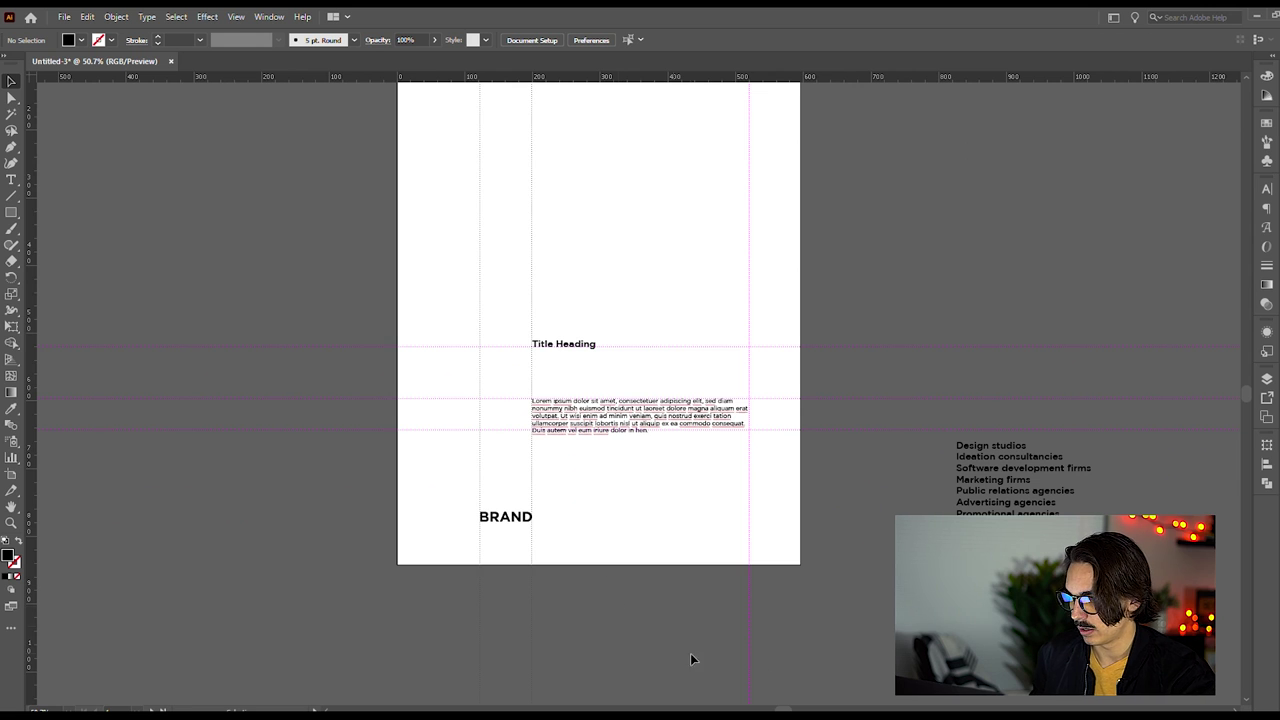
scroll(857, 622, "up", 2)
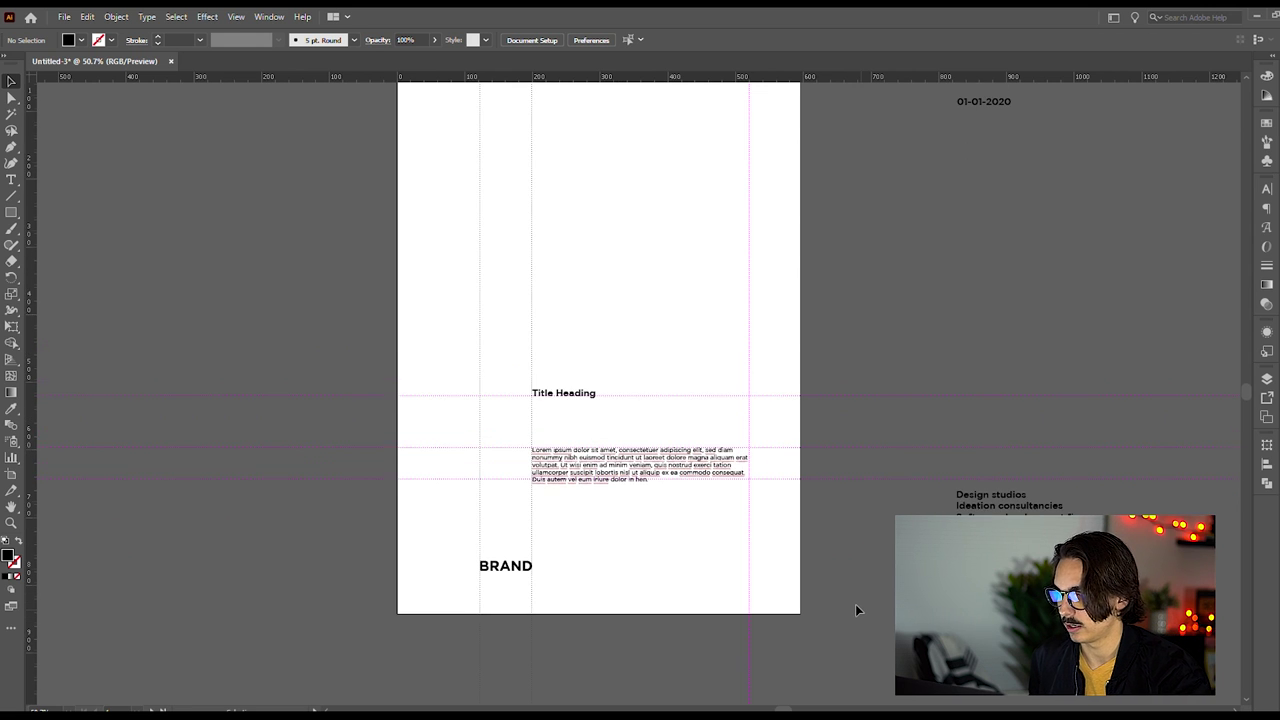
left_click_drag(966, 184, 624, 626)
scroll(717, 463, "down", 3)
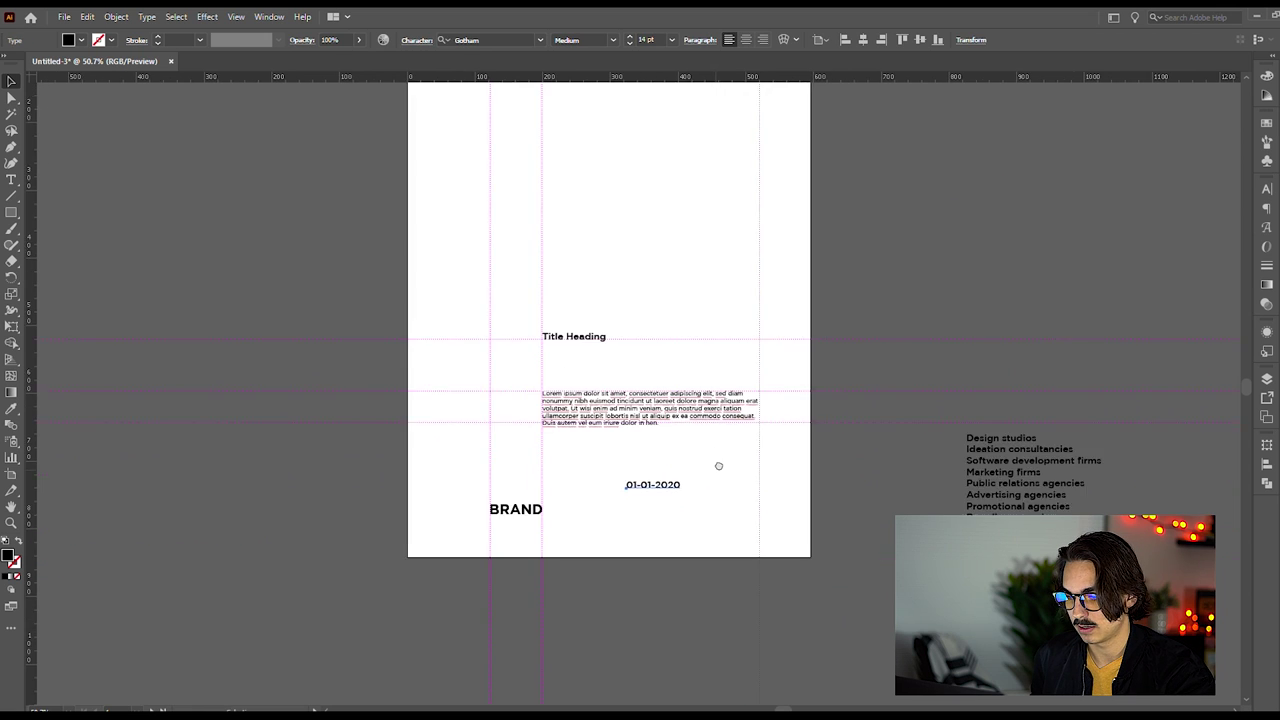
left_click(640, 597)
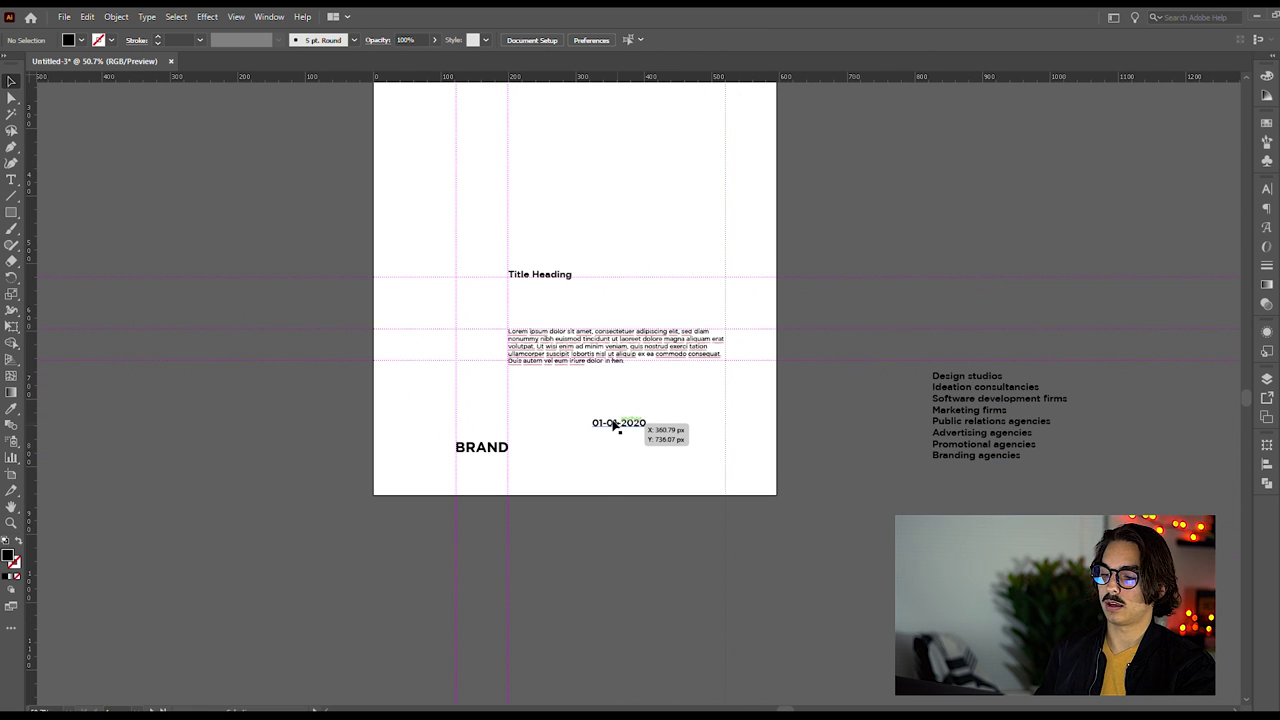
- Edit the date text to read 01-01 on the first line and 20 on the second
left_click(618, 424)
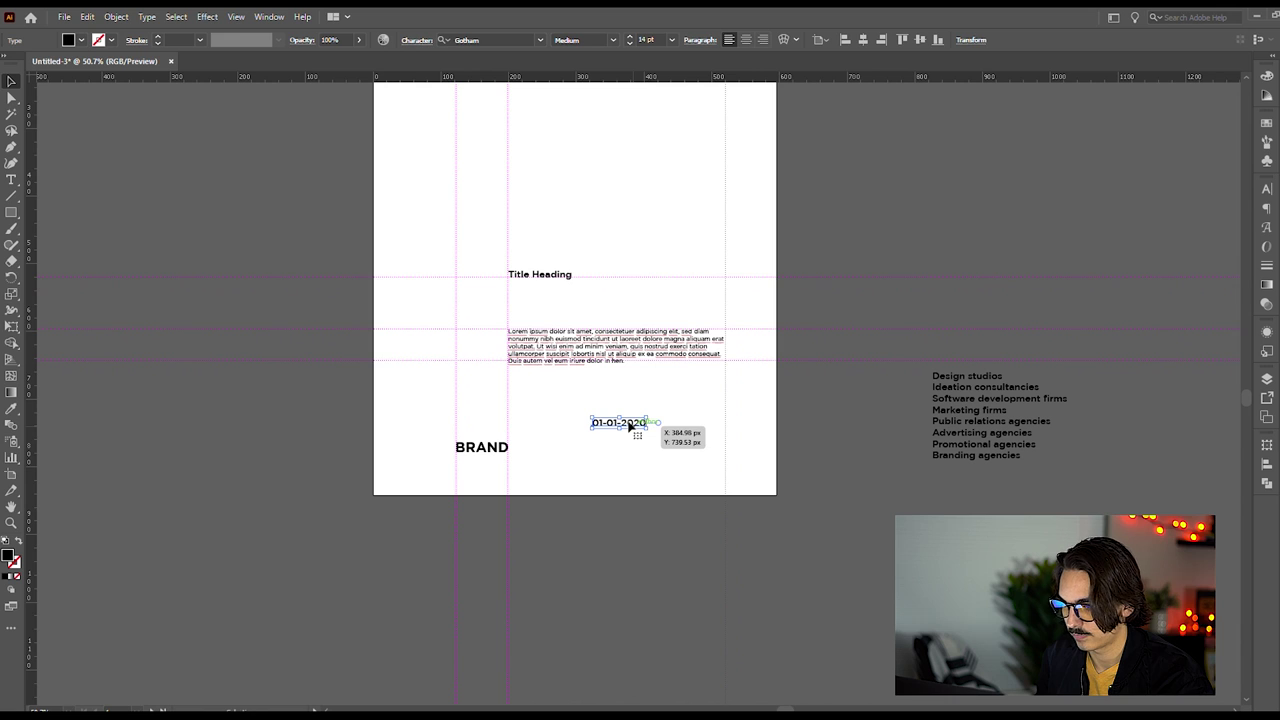
key("t")
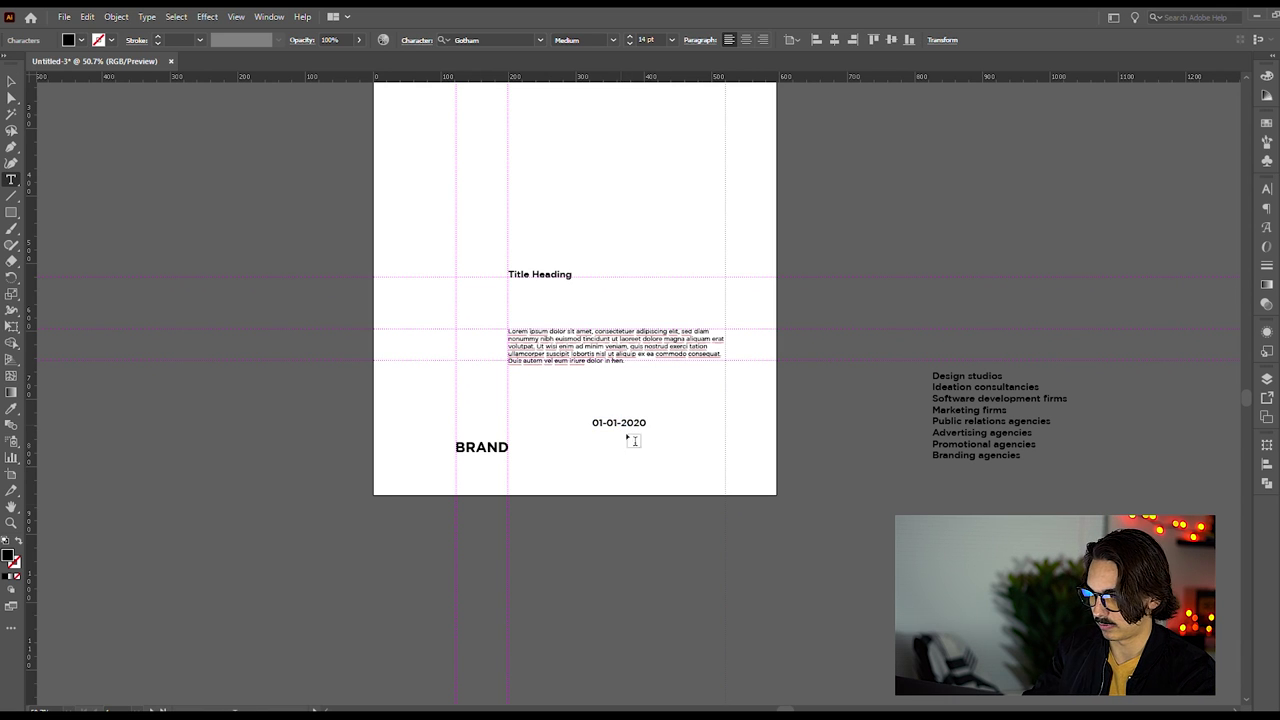
key("BackSpace")
key("Return")
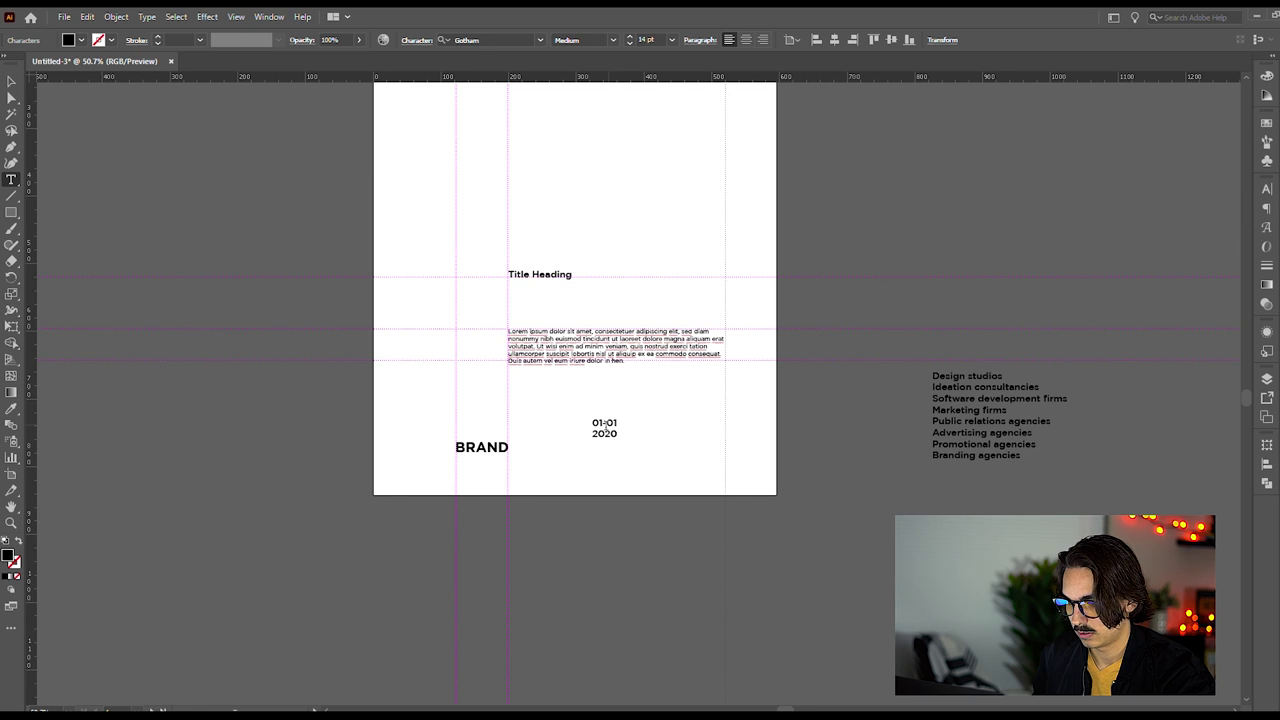
left_click(602, 437)
type("s")
key("BackSpace")
key("BackSpace")
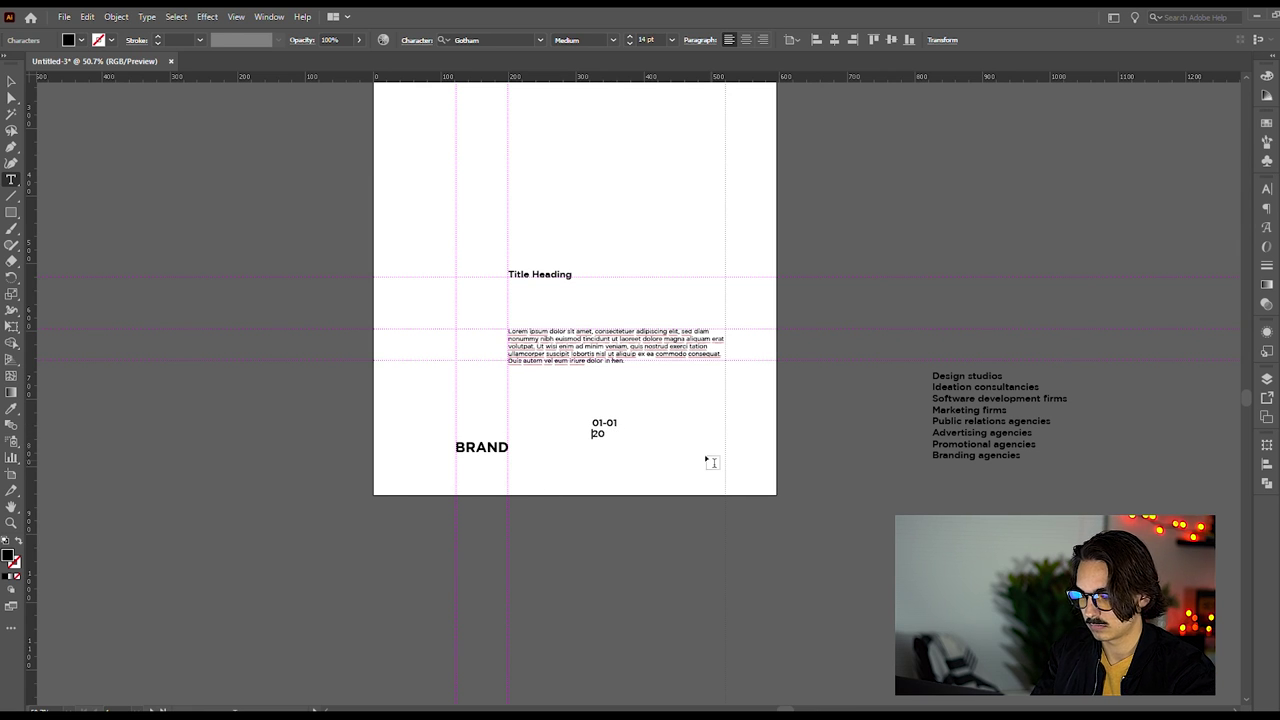
- Edit the date text to read JANUARY 01 on the first line and TWENTY 20 on the second
type("TWENTY")
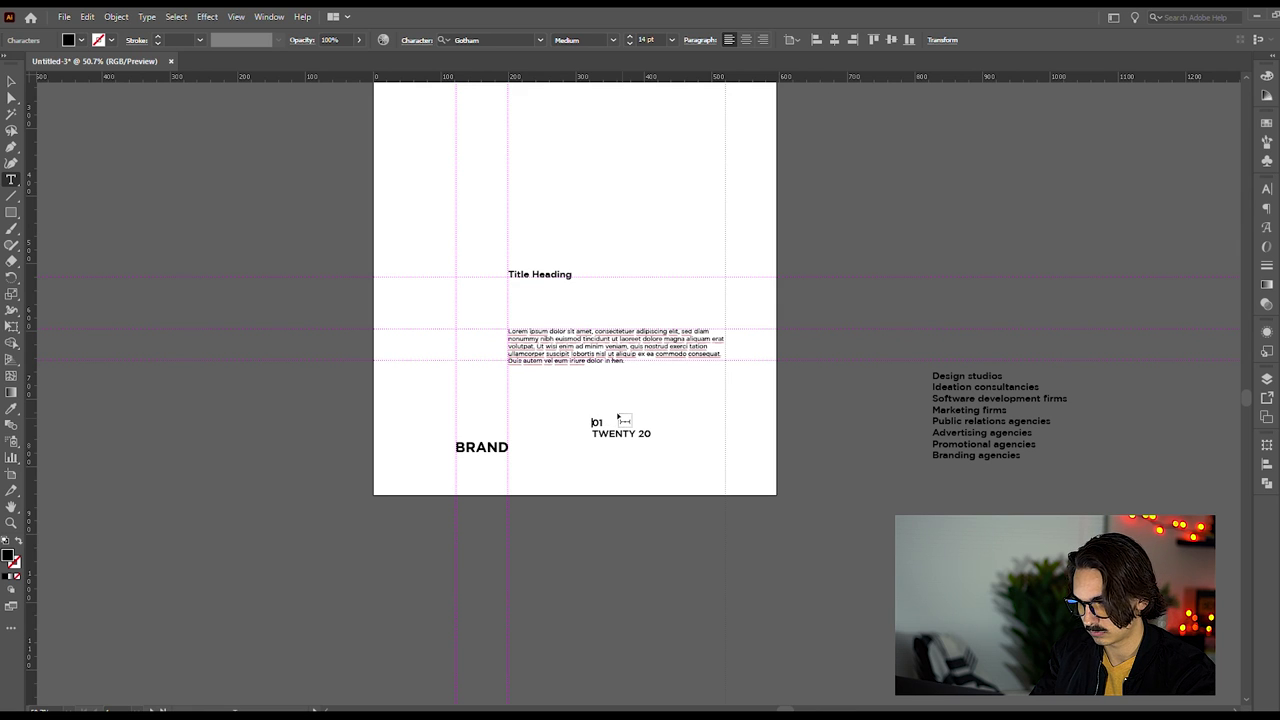
type("N")
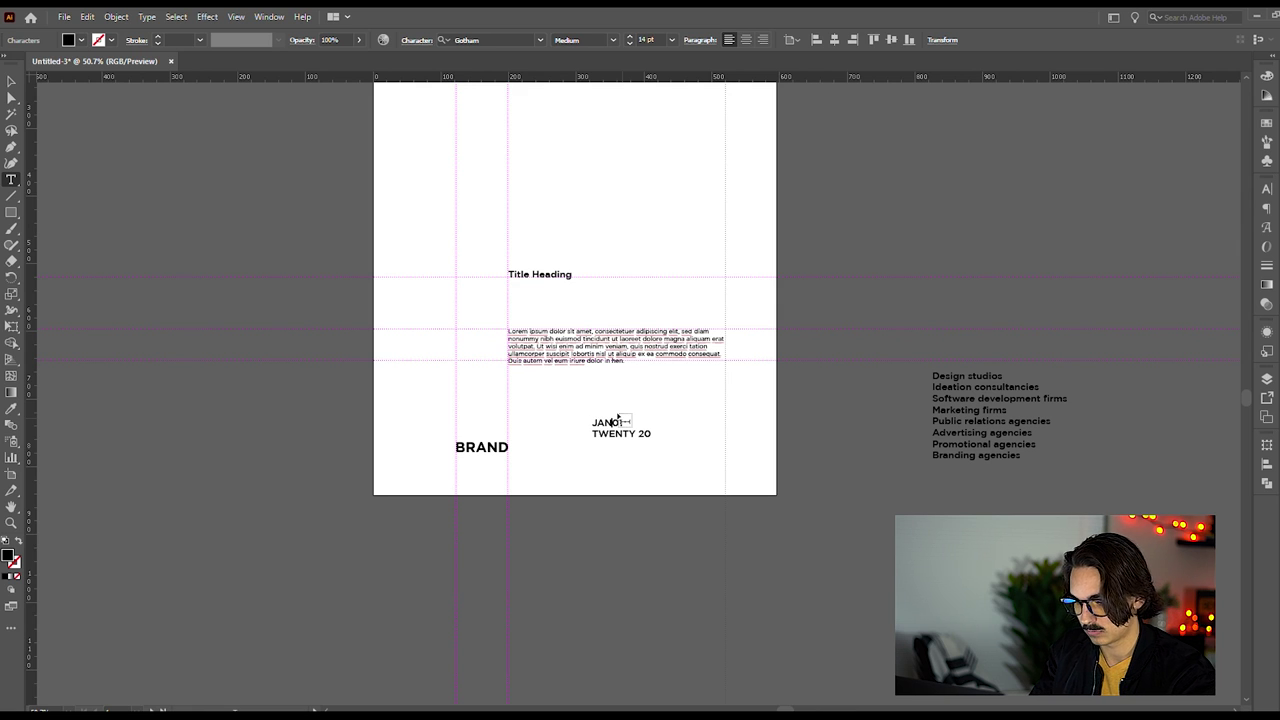
type("UARY")
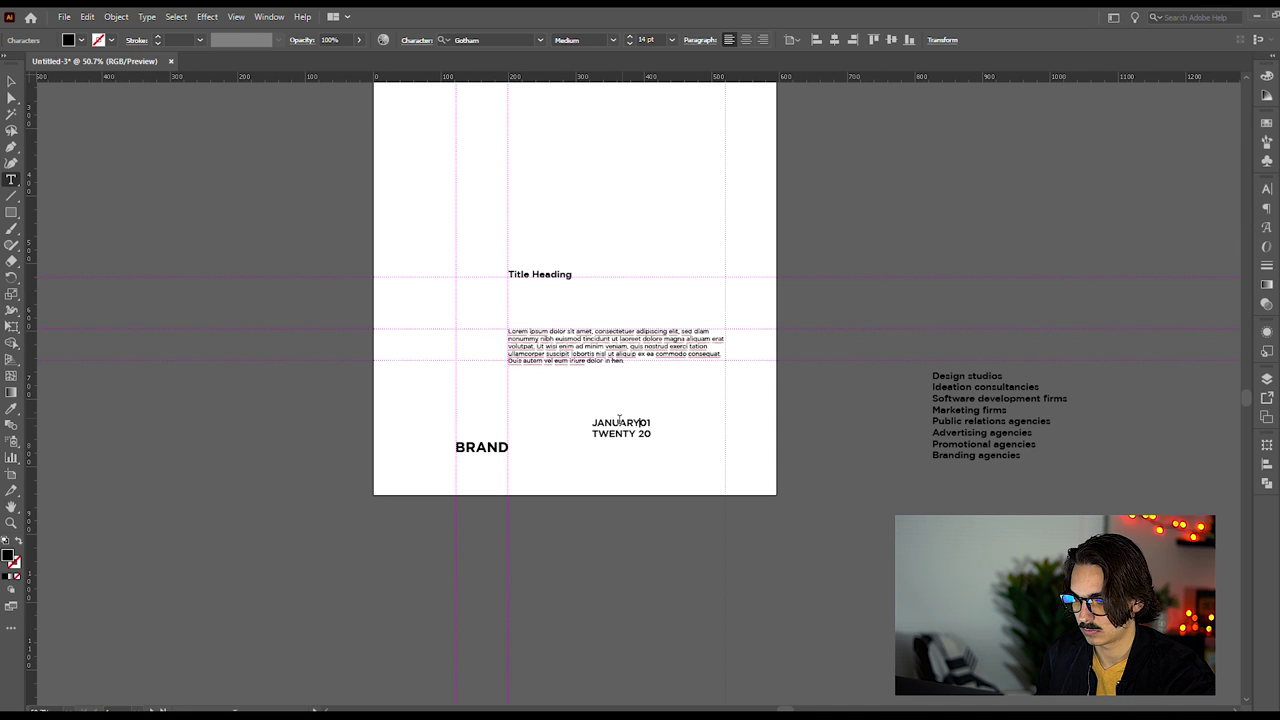
left_click(10, 84)
left_click(718, 602)
left_click(648, 424)
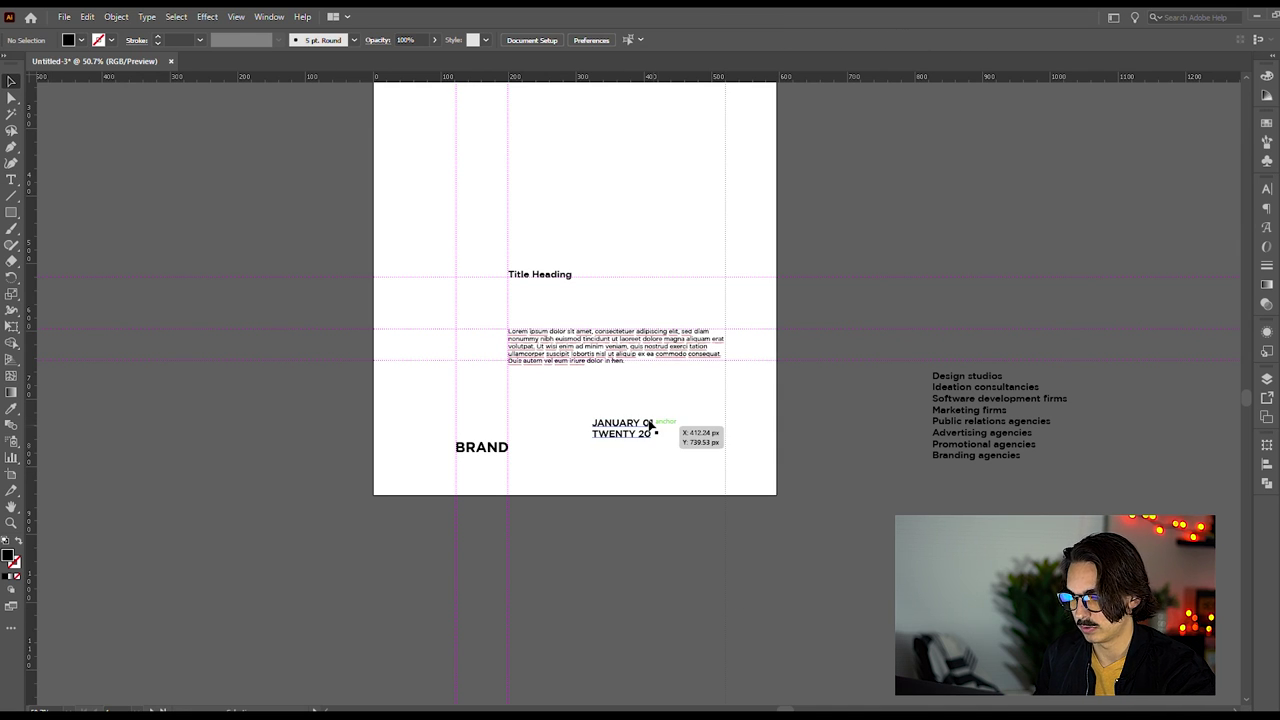
double_click(652, 427)
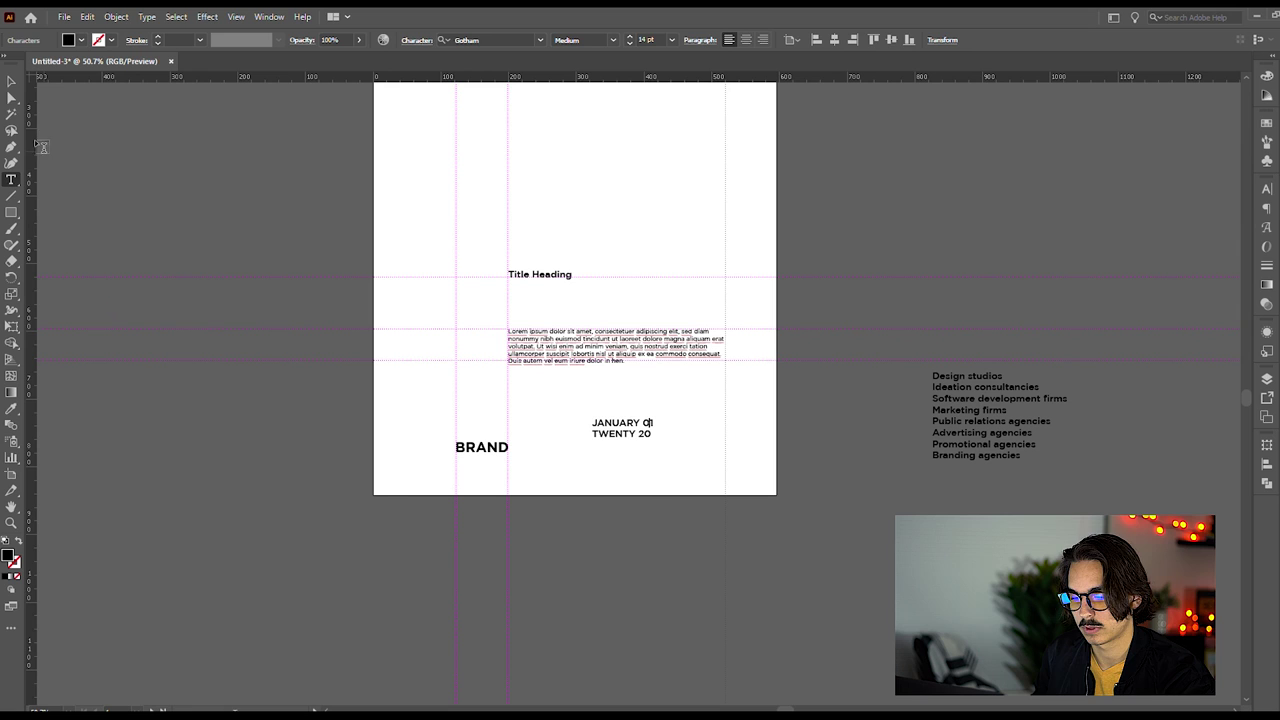
left_click(11, 82)
left_click(96, 207)
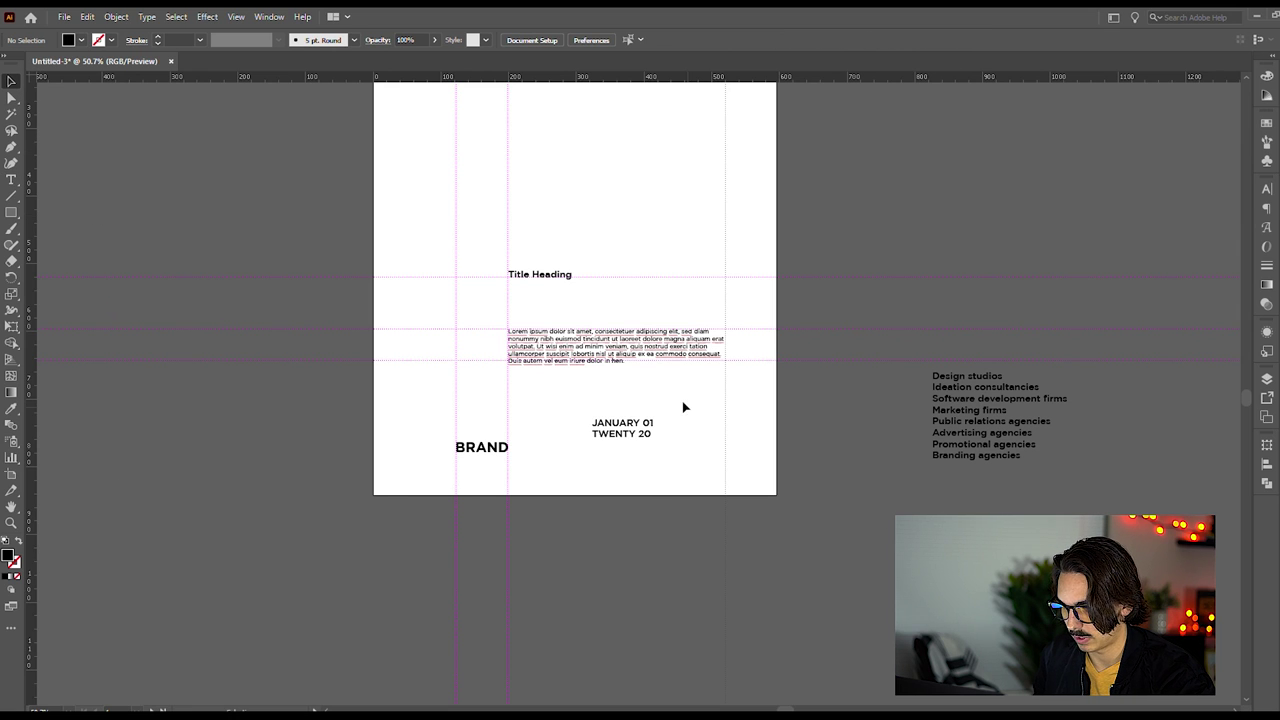
- Nudge the date text up slightly and shorten it to JAN. 01 on the first line and 2020 on the second
mouse_move(633, 424)
left_mouse_down()
mouse_move(698, 427)
mouse_move(704, 453)
mouse_move(613, 414)
left_mouse_up()
double_click(621, 414)
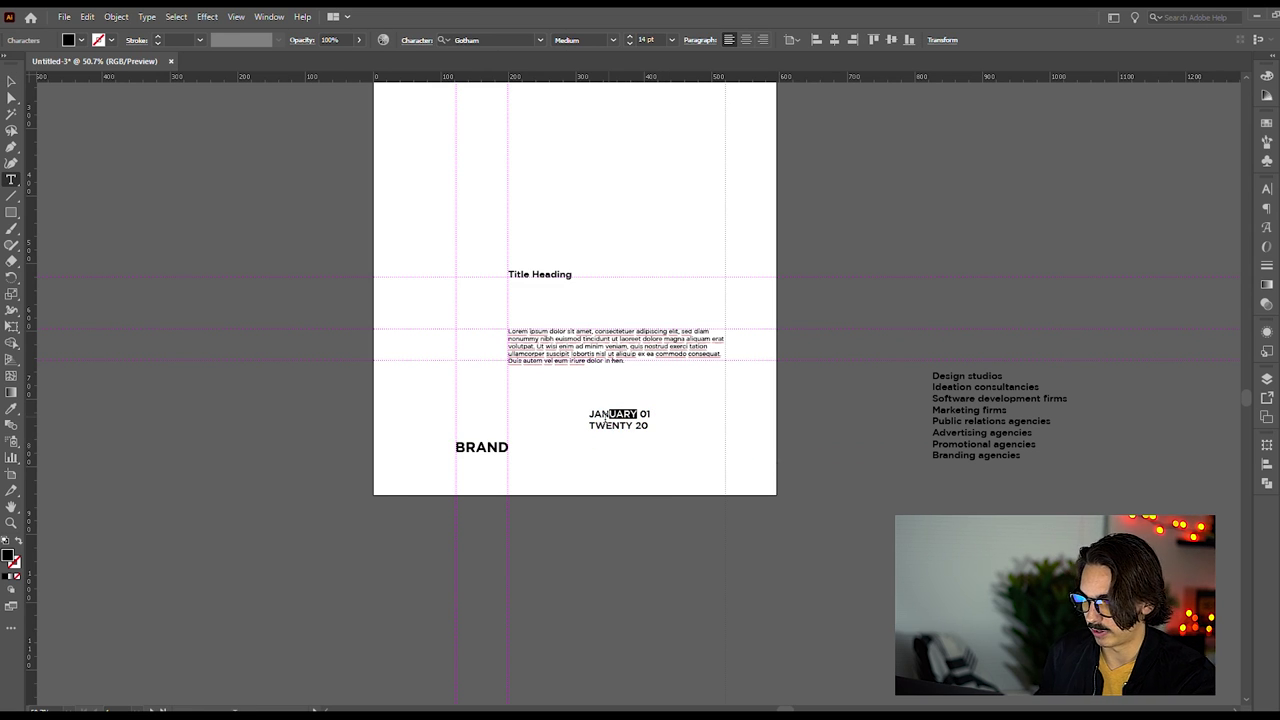
type(".")
left_click_drag(629, 426, 588, 428)
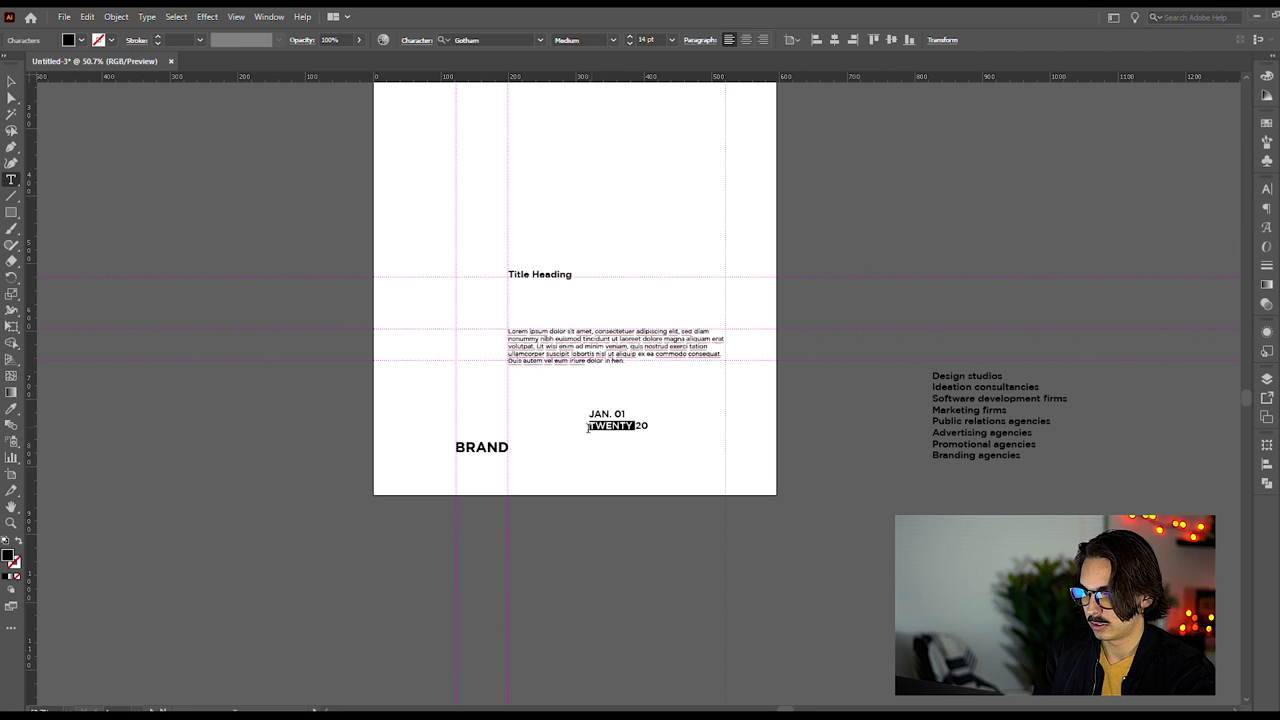
type("20")
key("Escape")
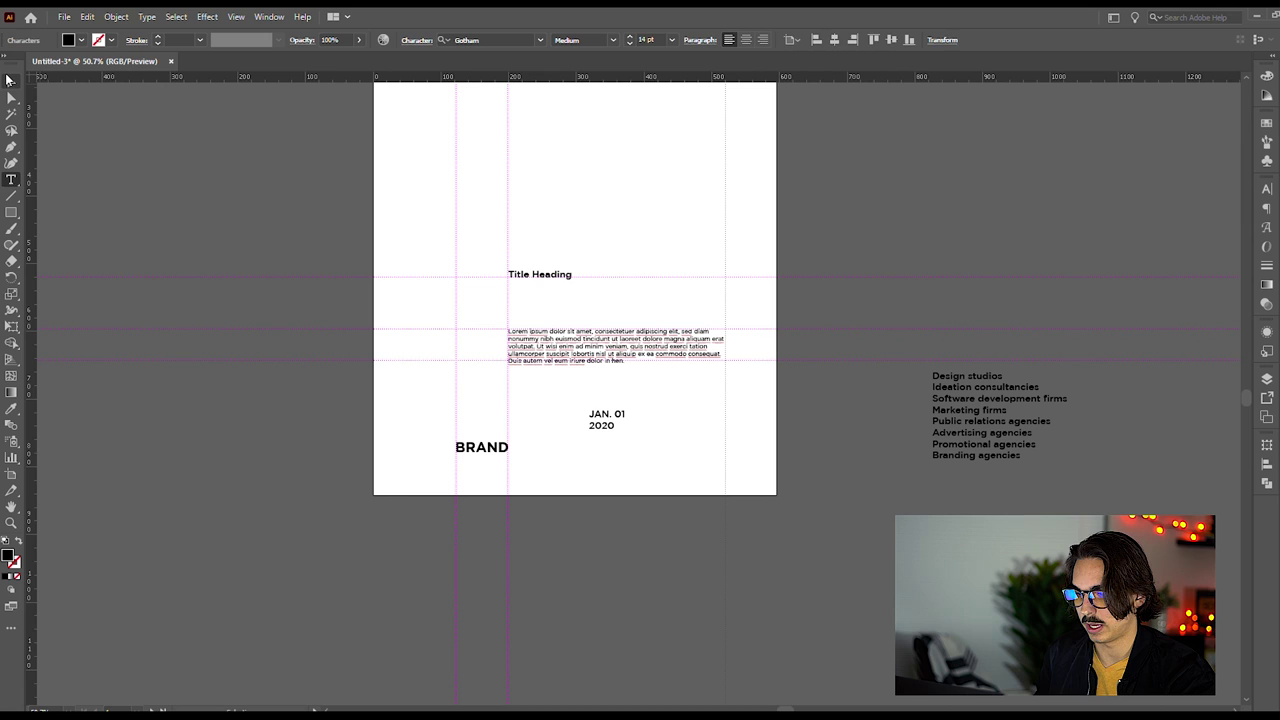
left_click(488, 593)
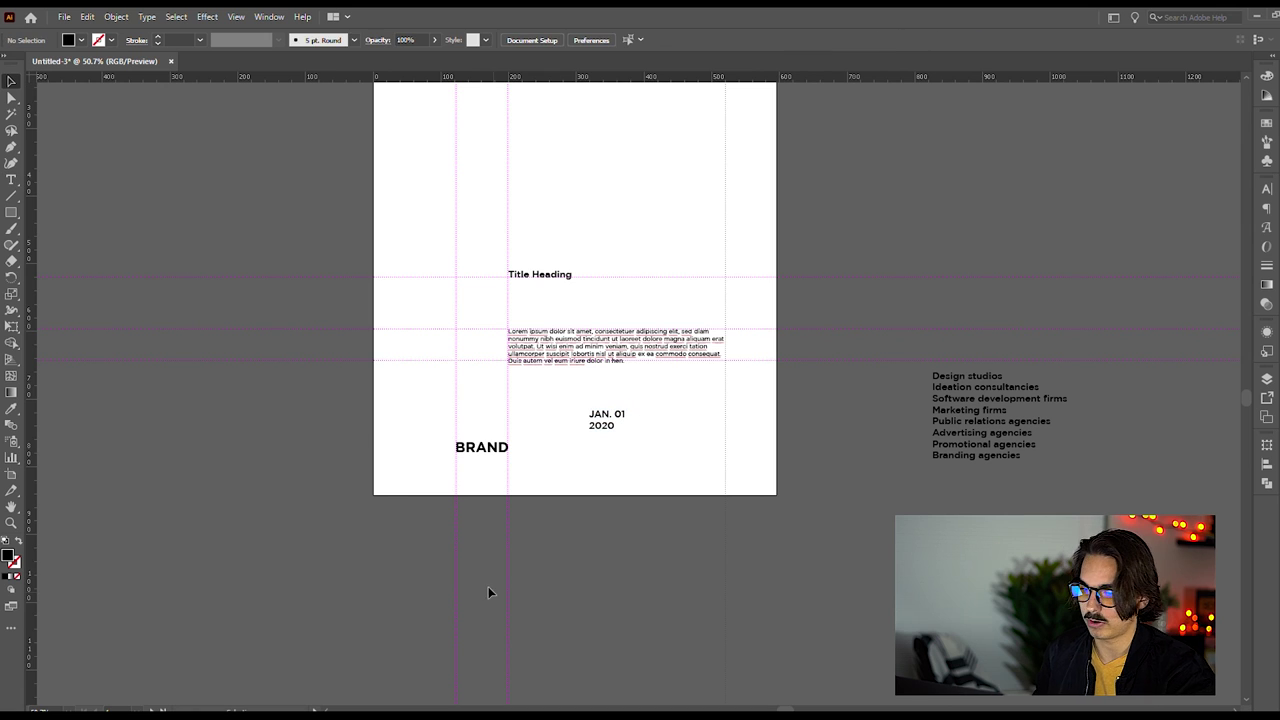
- Reduce the date text's font size and move it to start at the rightmost vertical guide, roughly level with BRAND
left_click(603, 420)
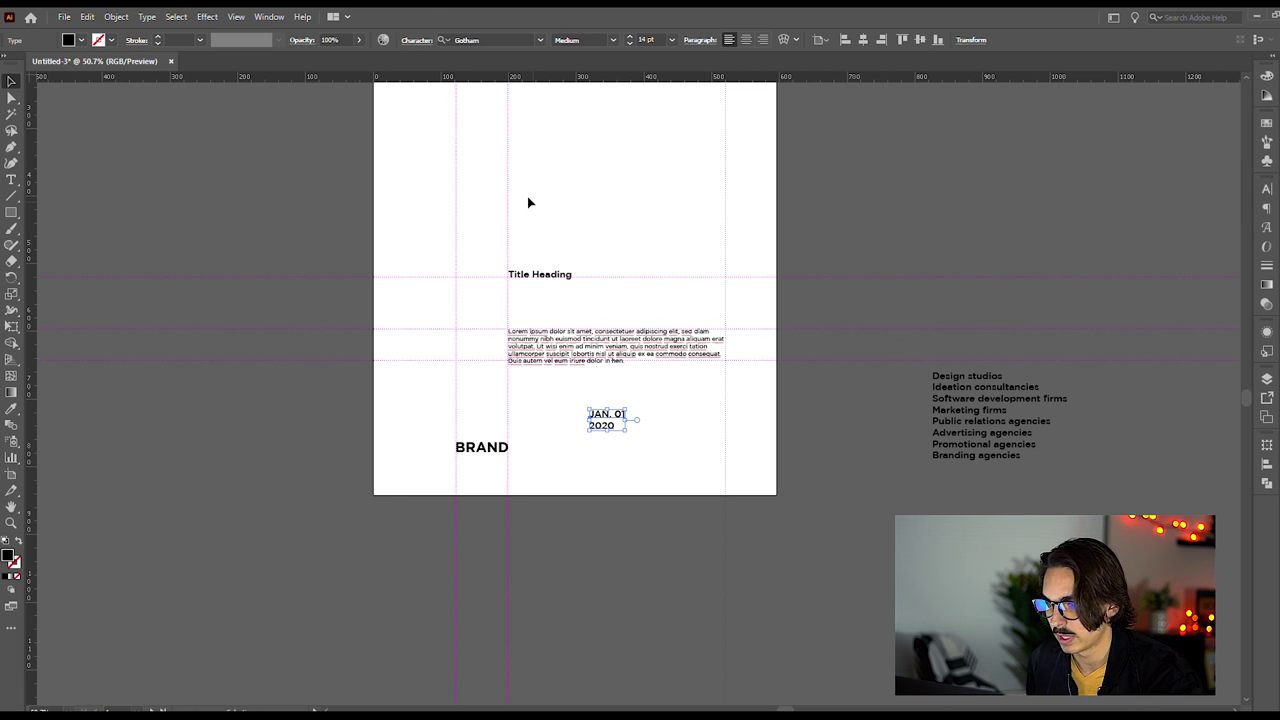
left_click(610, 42)
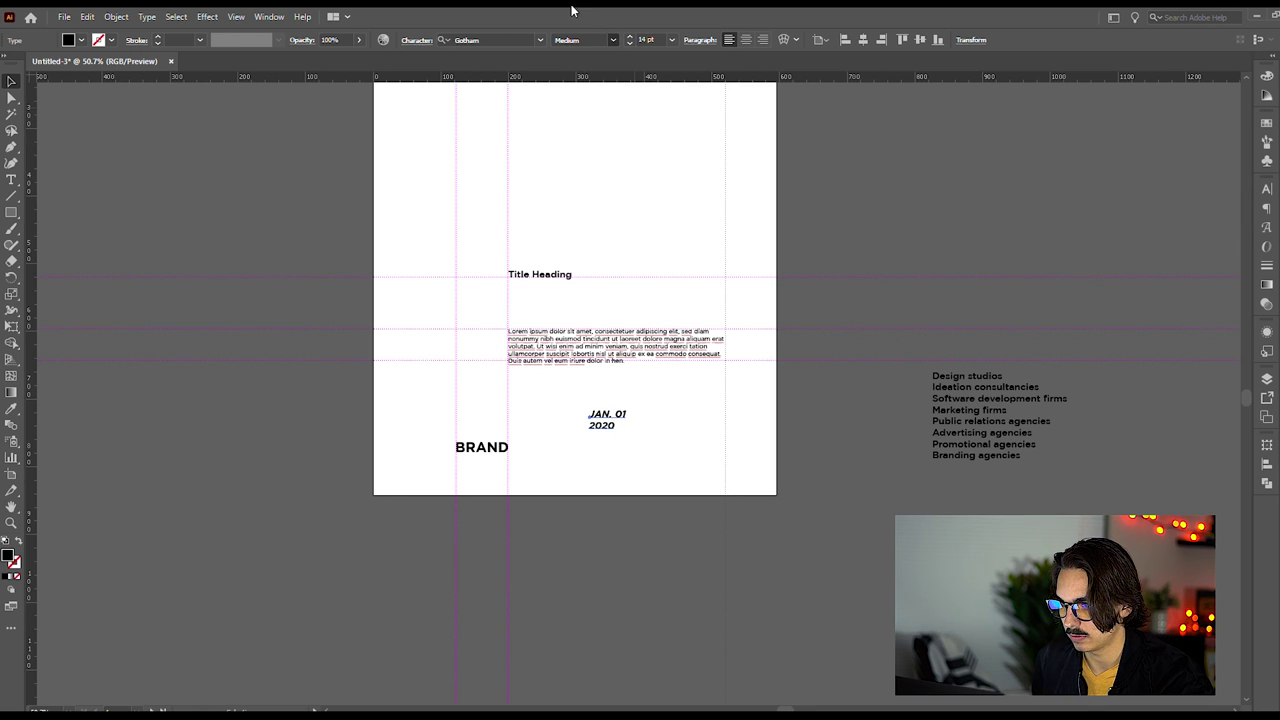
left_click(606, 37)
left_click(671, 41)
left_click(682, 139)
left_click(691, 534)
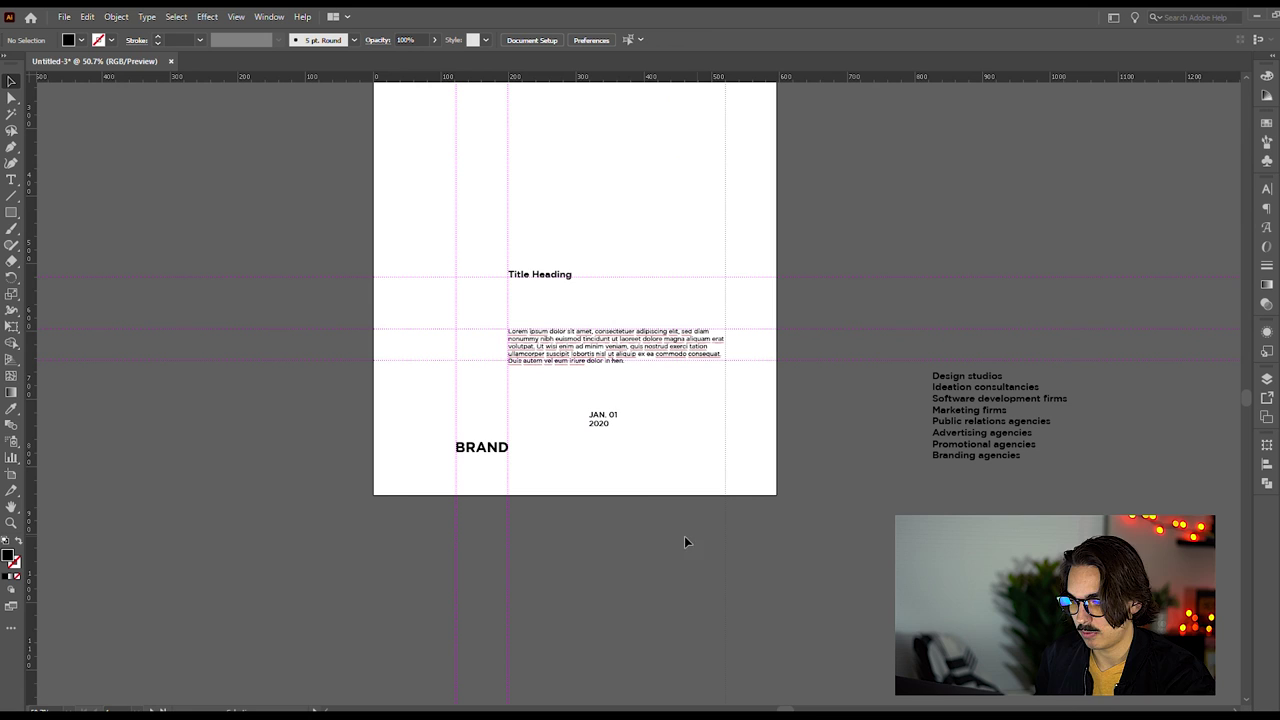
left_click_drag(603, 419, 739, 450)
left_click(767, 601)
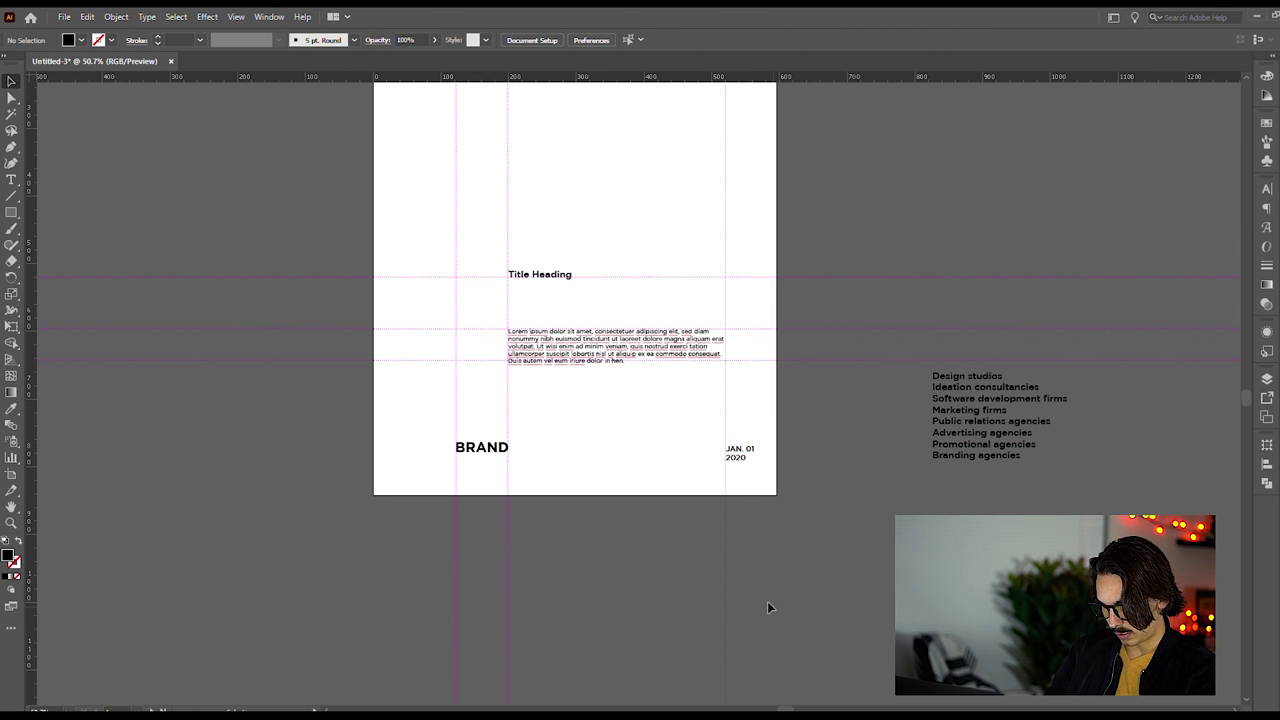
- Move the date directly beside BRAND to compare heights and set its font size to 9 pt
left_click(737, 452)
left_click_drag(735, 452, 522, 450)
left_click(672, 40)
left_click(674, 128)
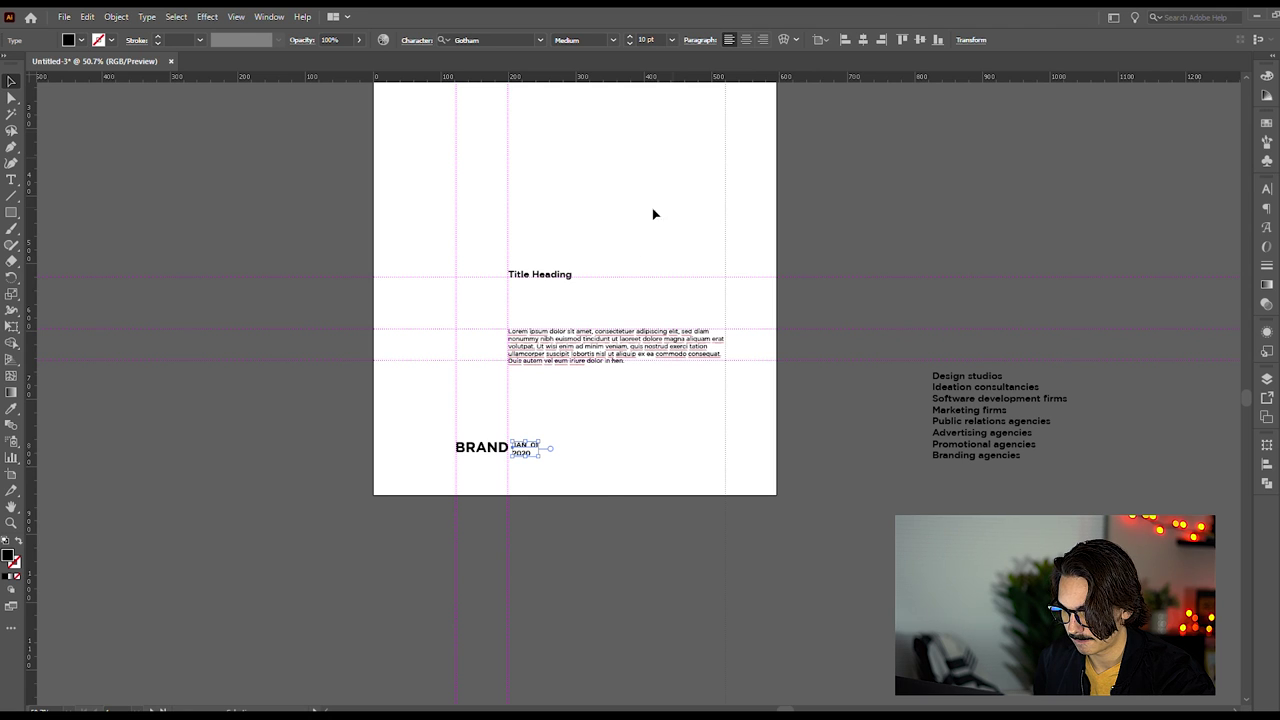
left_click(672, 40)
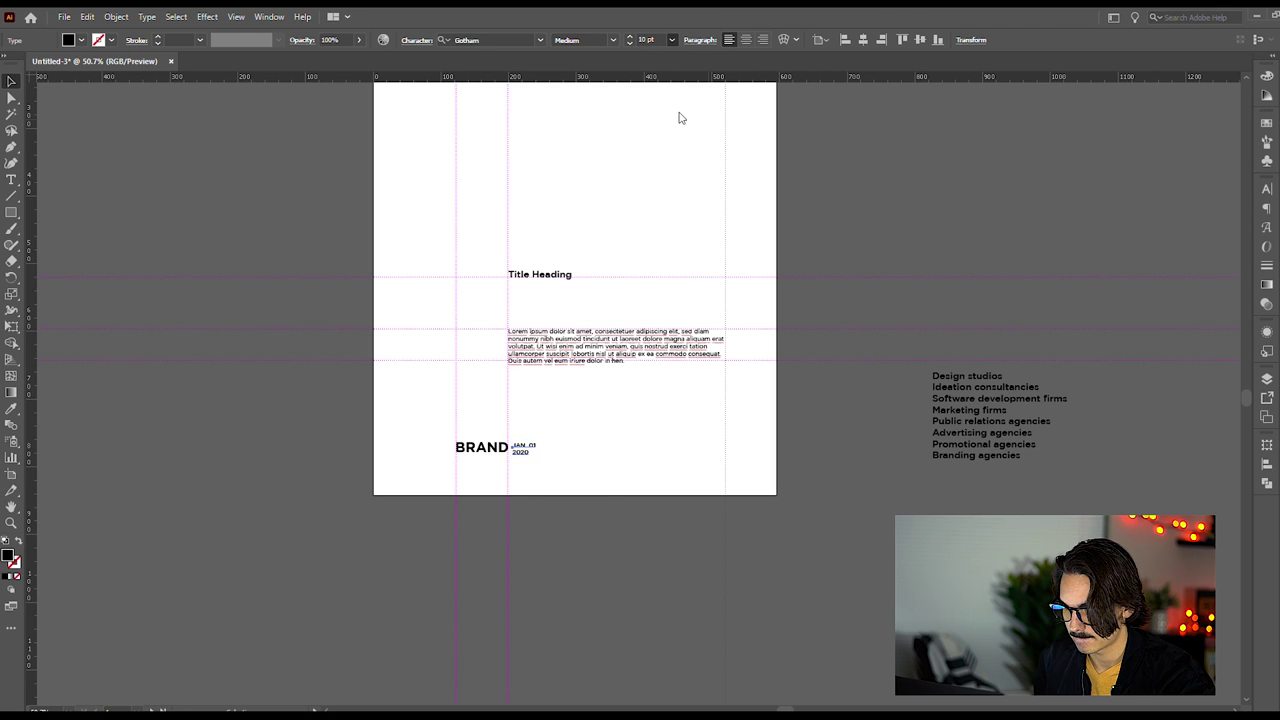
left_click(683, 117)
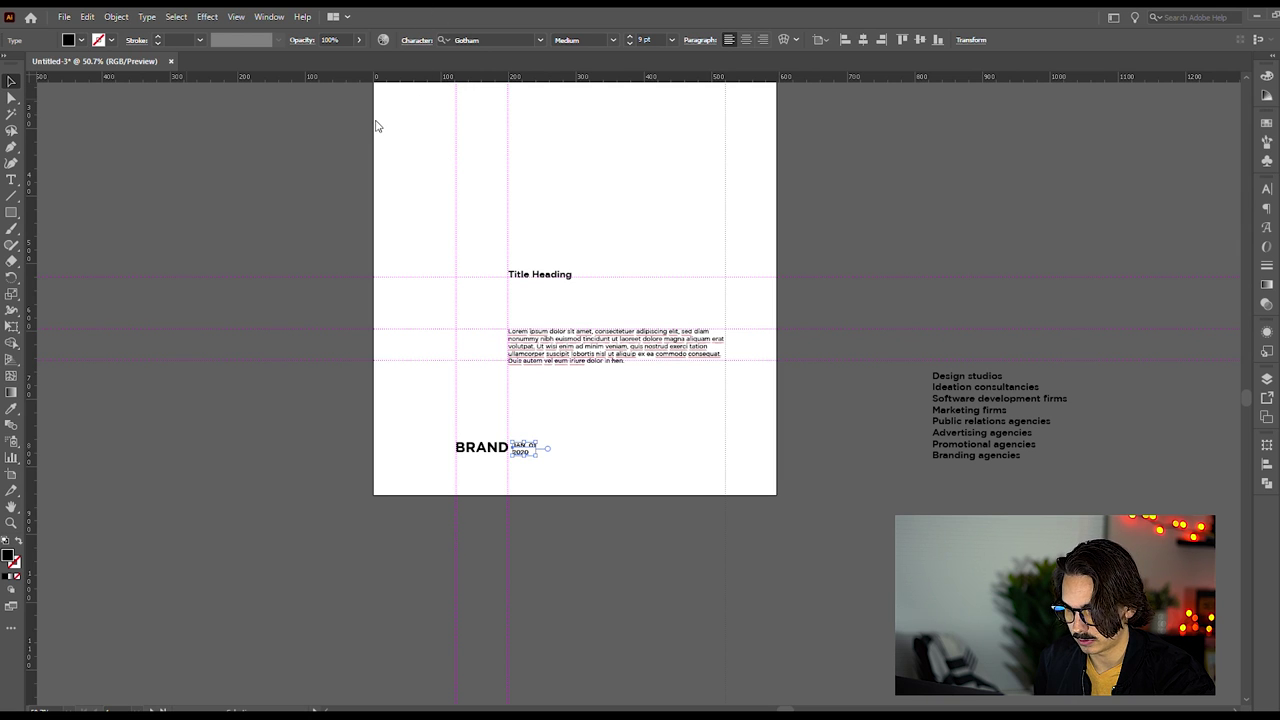
- Tighten the leading between the date's two lines and align the date vertically with BRAND
key("alt+Up")
key("alt+Up")
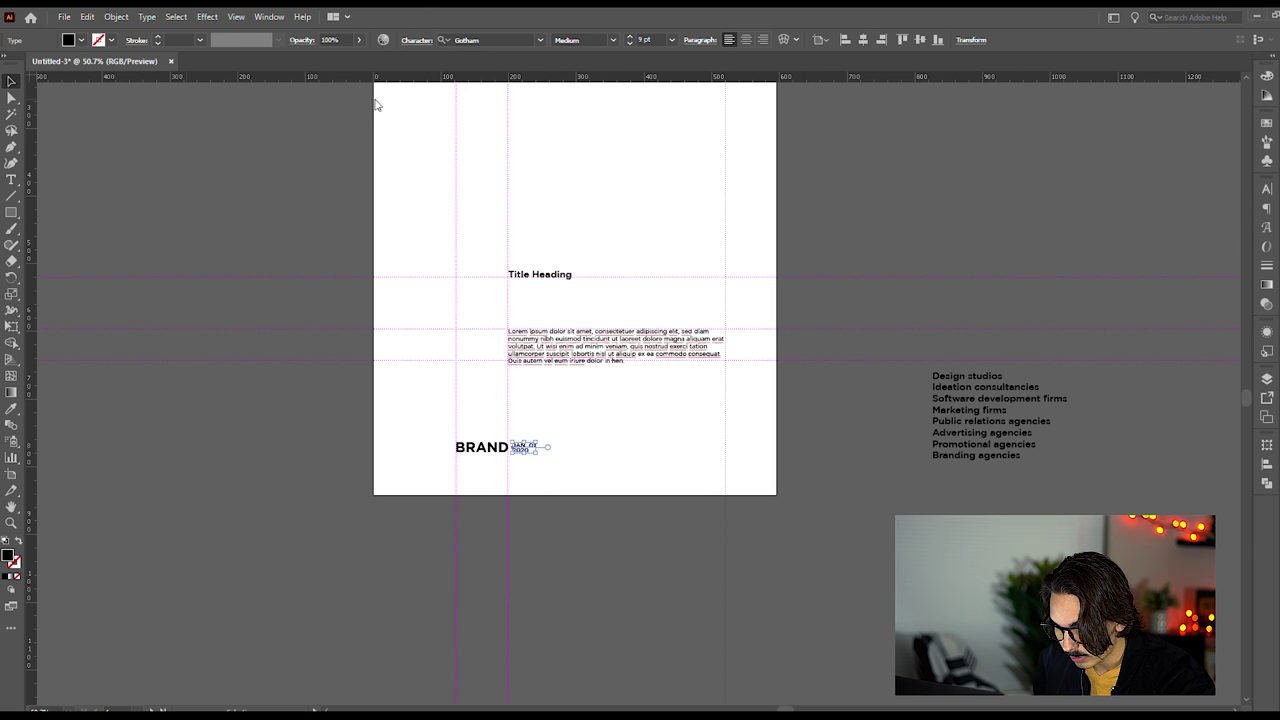
key("alt+Down")
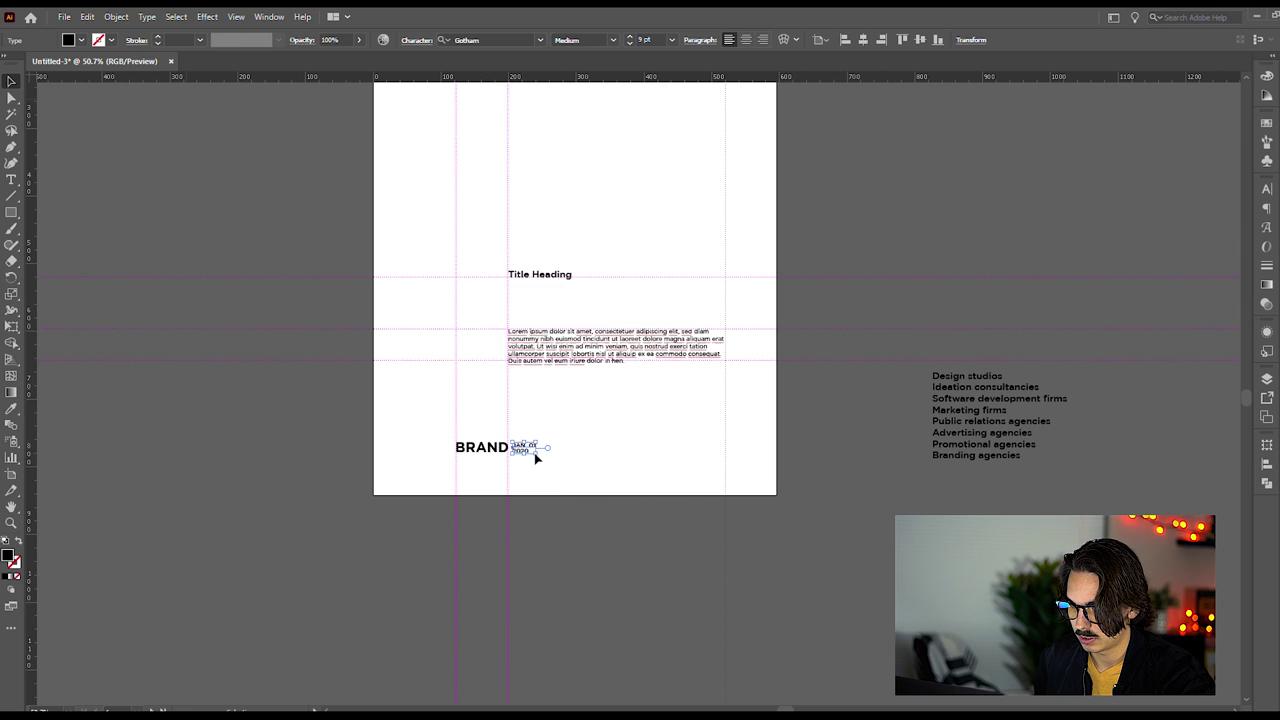
left_click(482, 447, "shift")
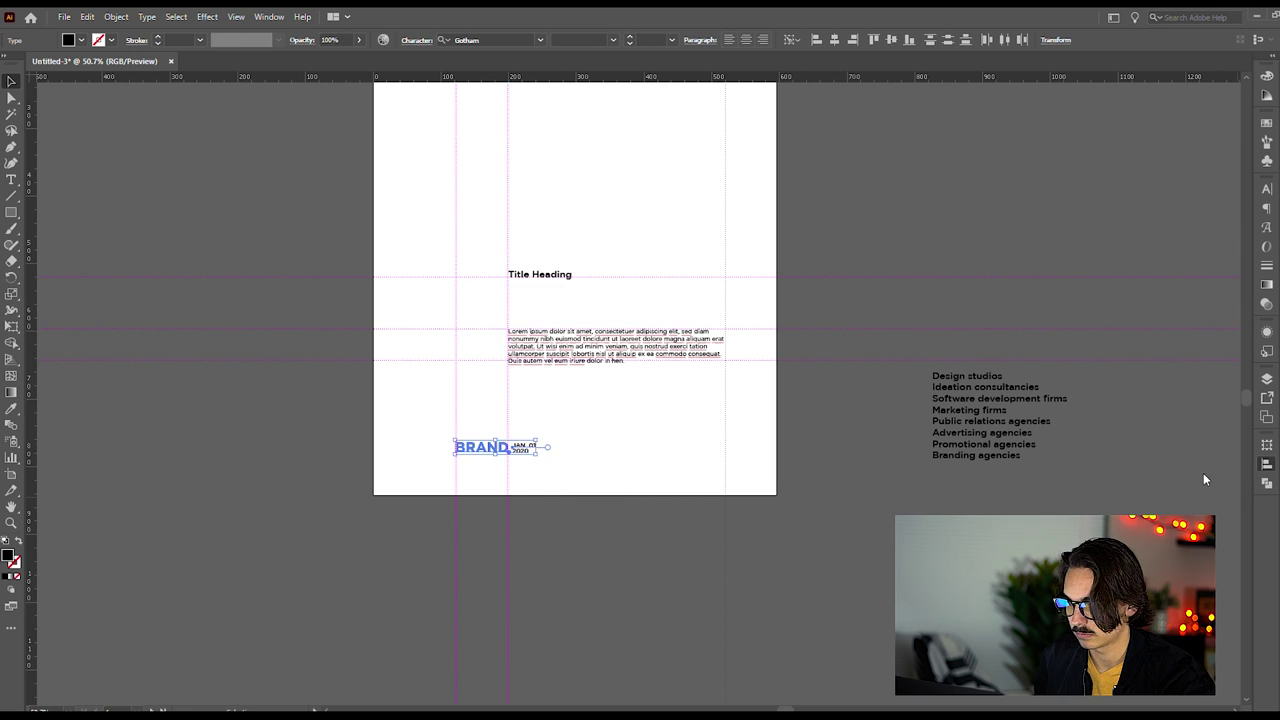
left_click(780, 585)
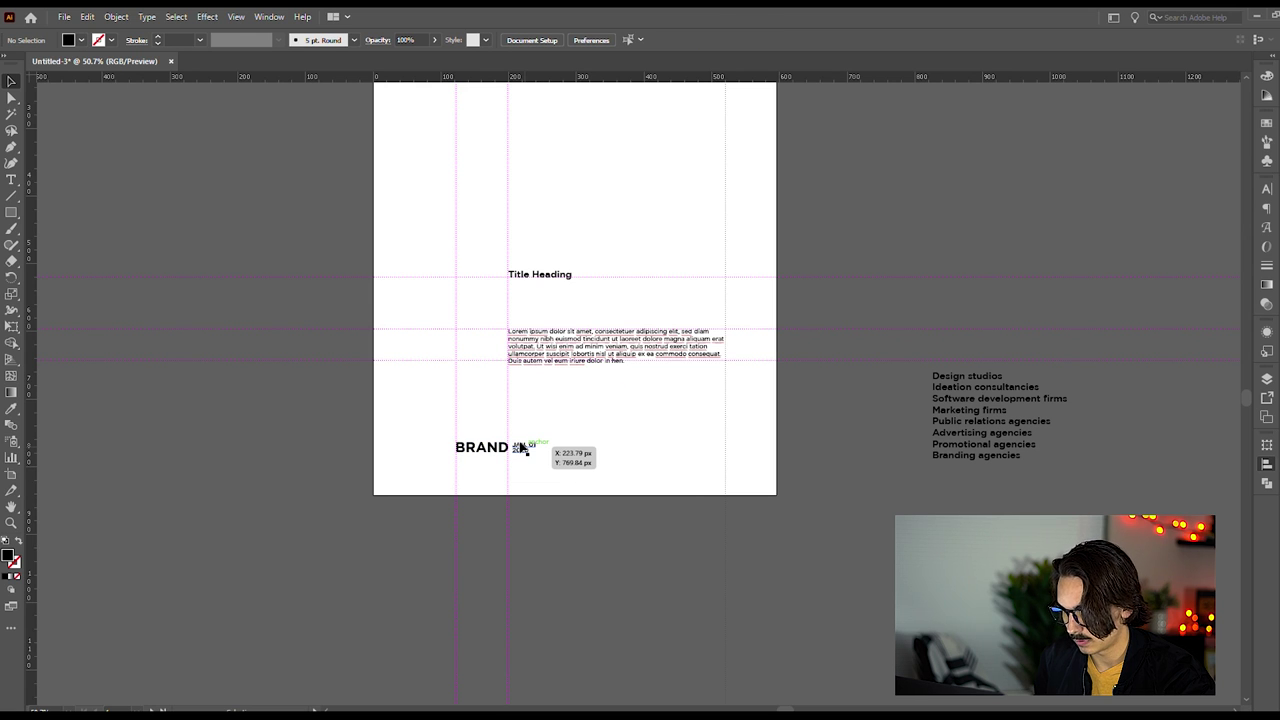
- Move the date back to start at the rightmost vertical guide, vertically aligned with BRAND
left_click_drag(523, 442, 737, 449)
left_click(494, 446, "shift")
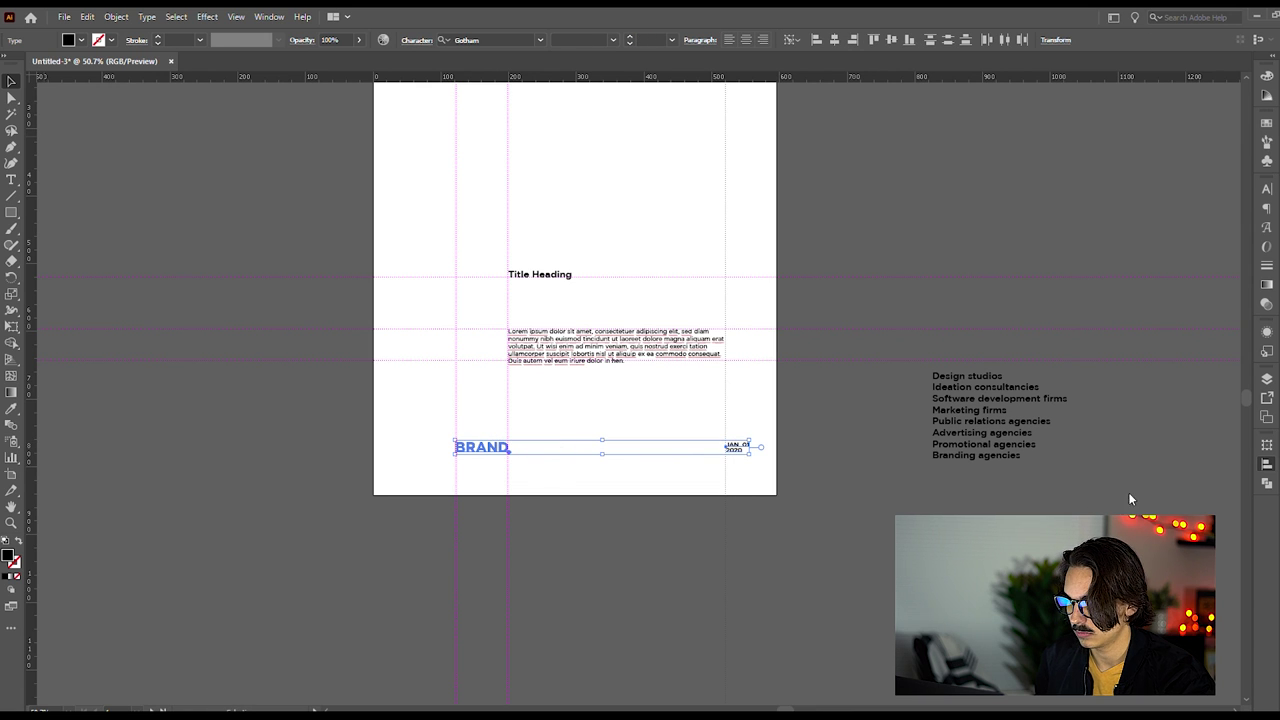
left_click(1202, 474)
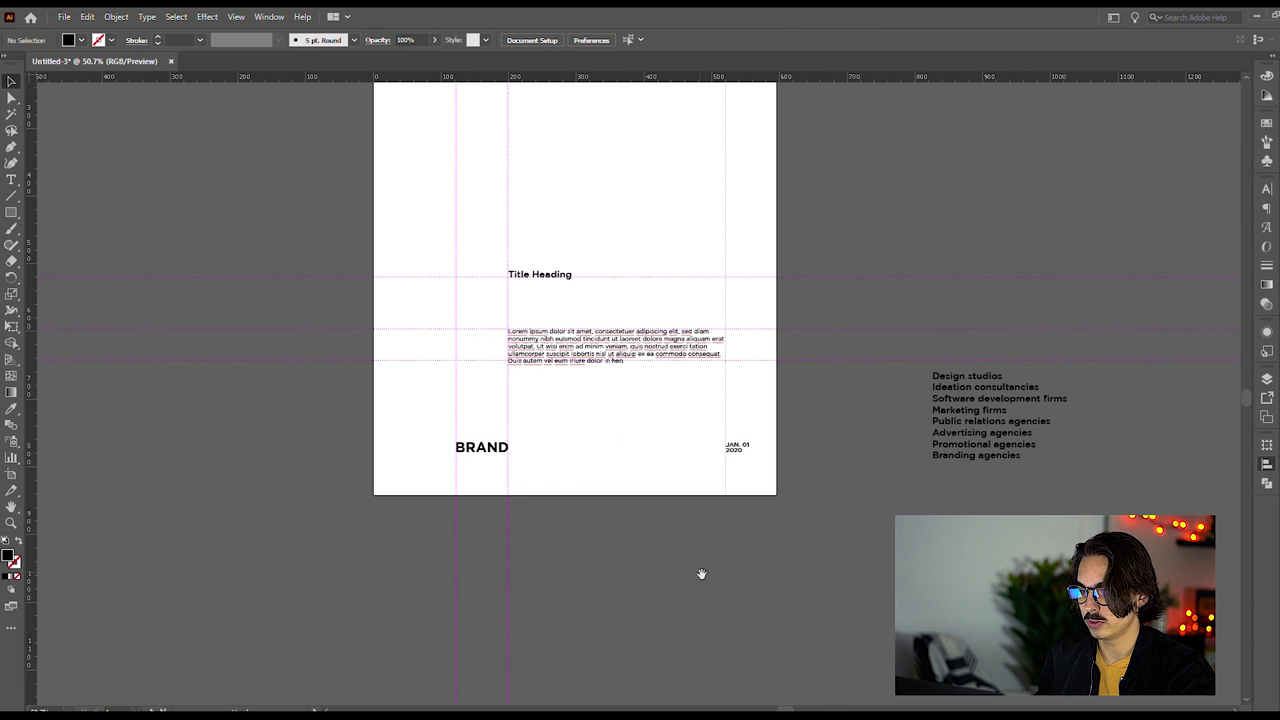
- Shift BRAND and the date together closer to the artboard's lower edge
left_click_drag(701, 573, 728, 628)
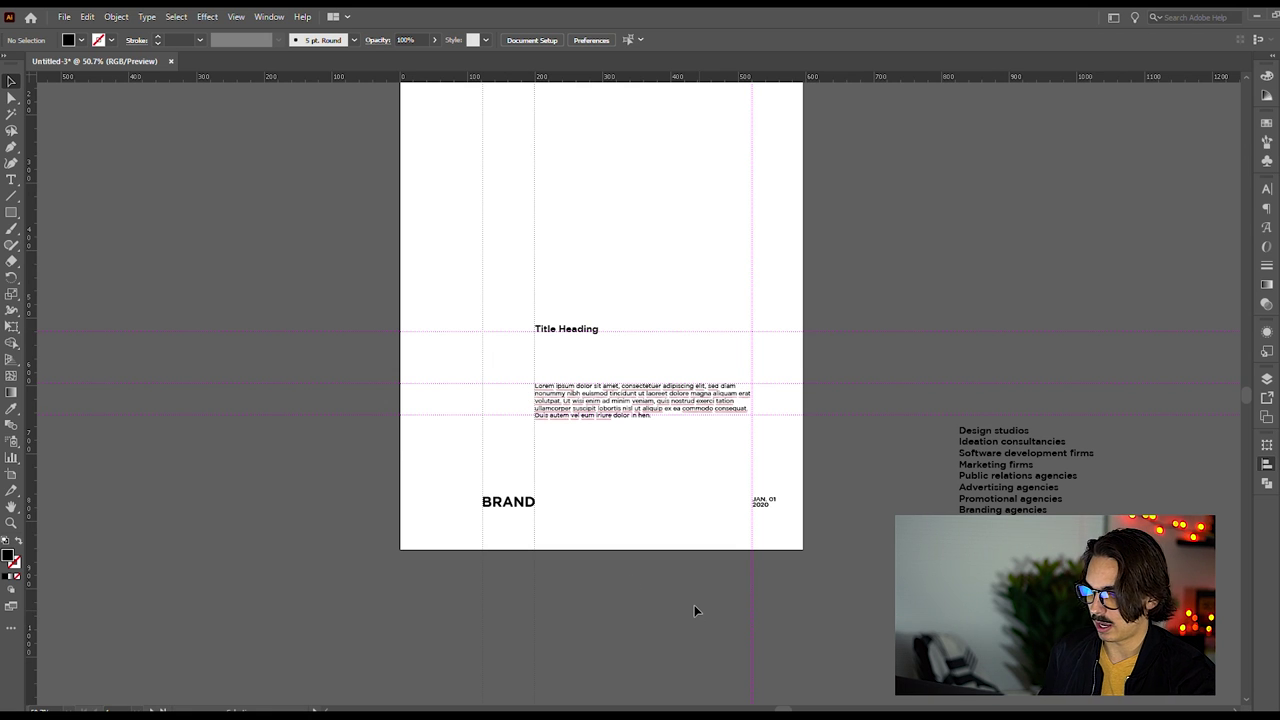
left_click(771, 500)
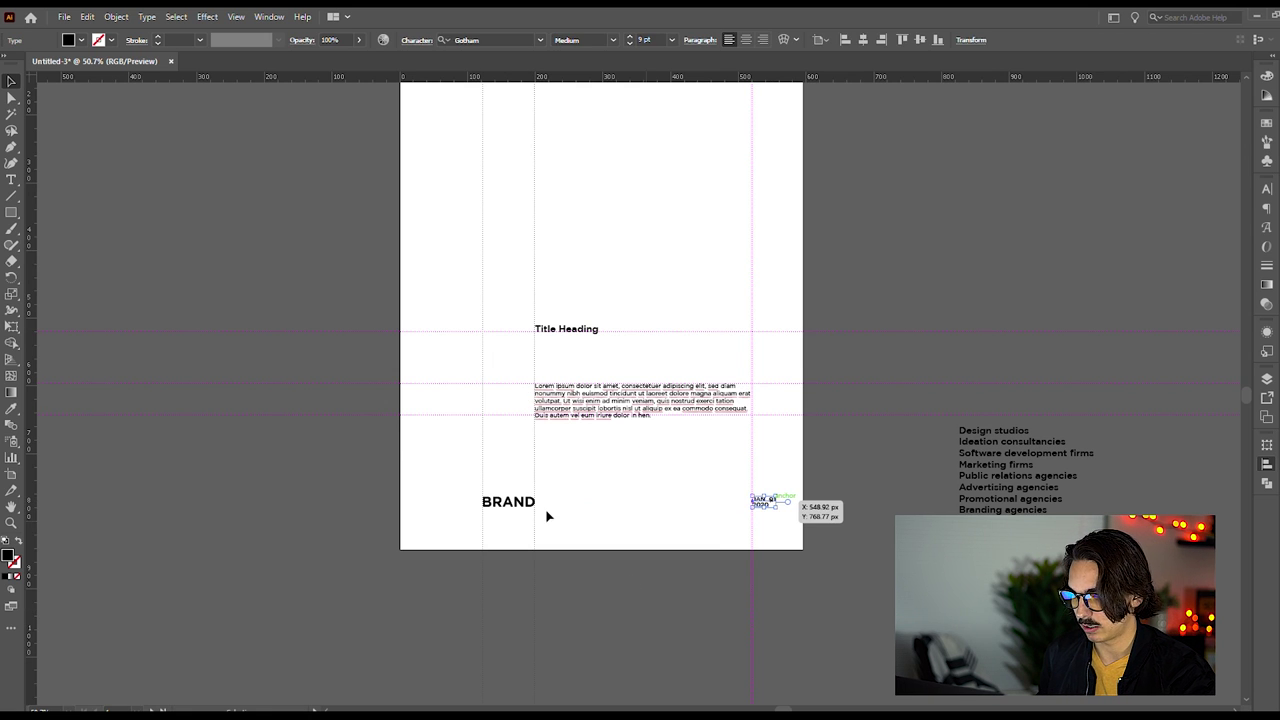
left_click(526, 506, "shift")
key("shift+Down")
key("ctrl+z")
key("ctrl+z")
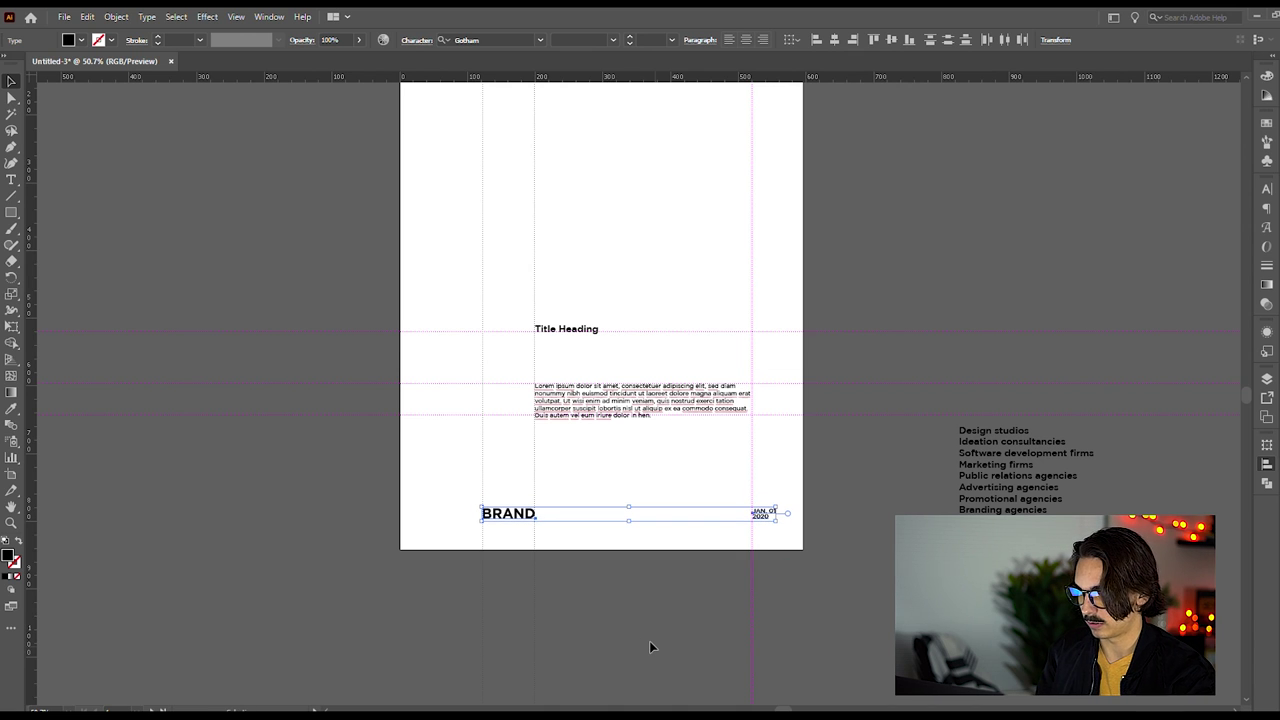
key("ctrl+z")
left_click(842, 623)
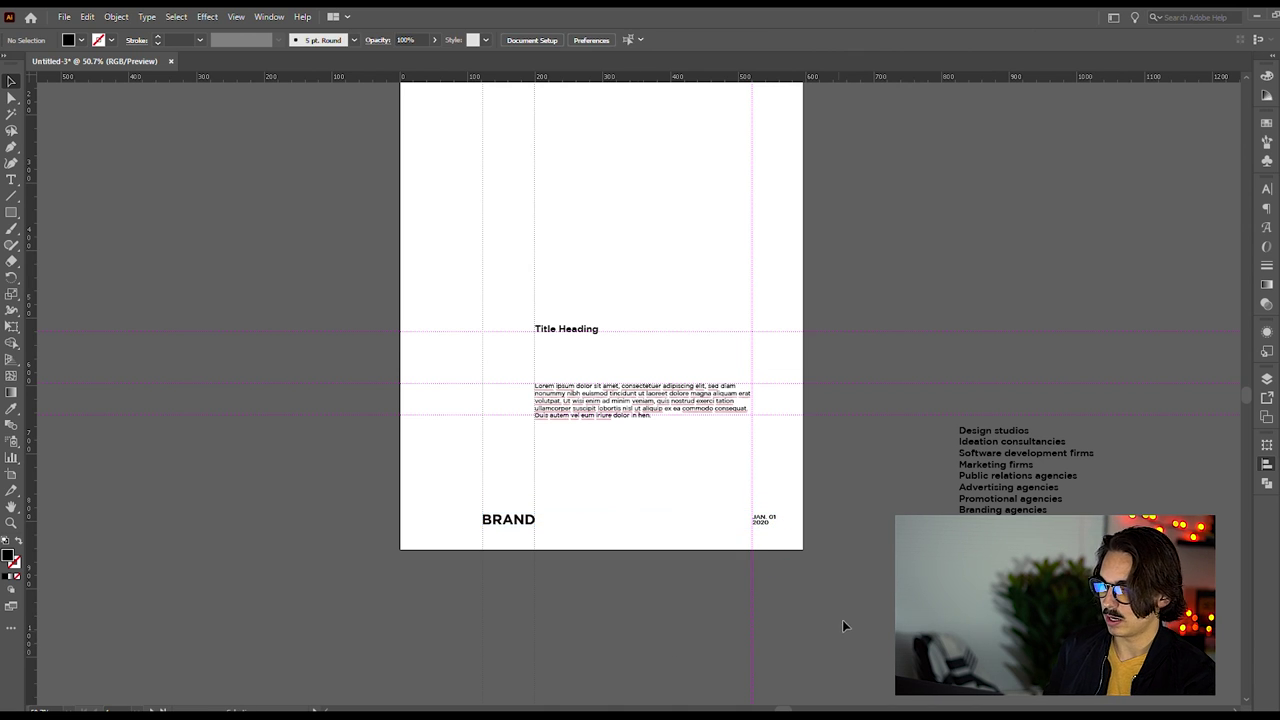
- Compare the poster layout with and without its guides, leaving the guides hidden
scroll(842, 626, "up", 3)
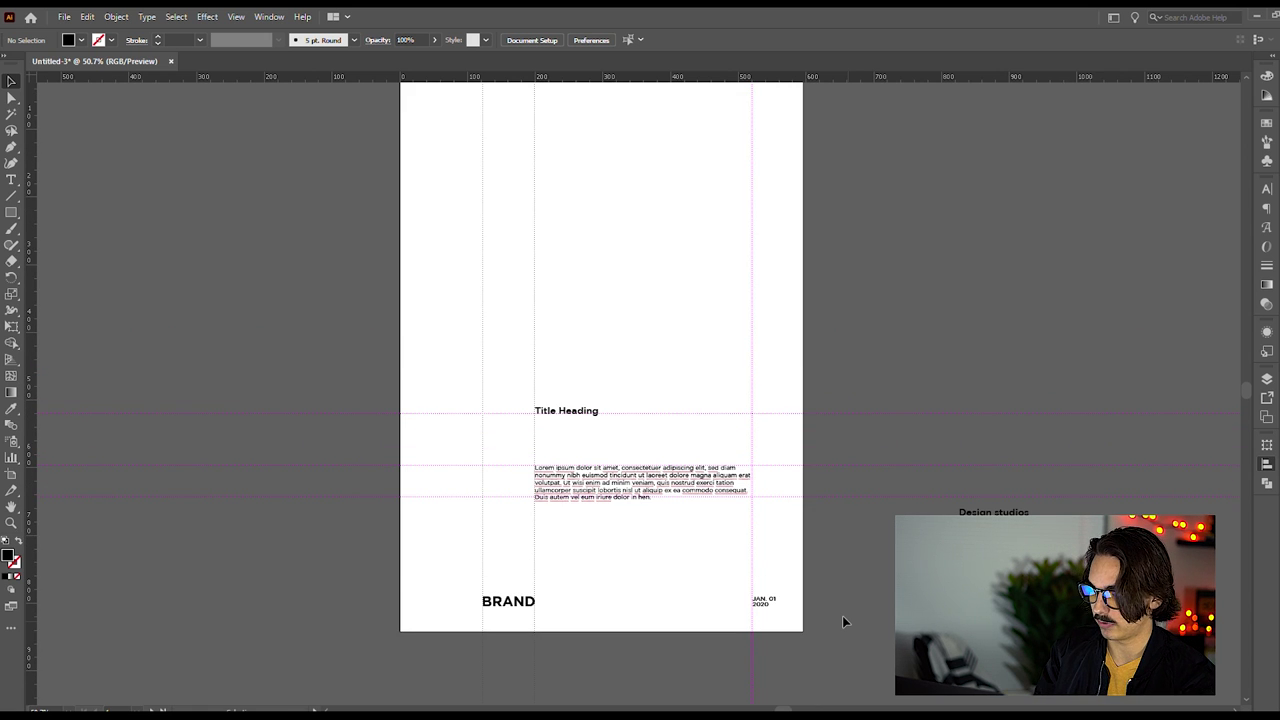
key("ctrl+semicolon")
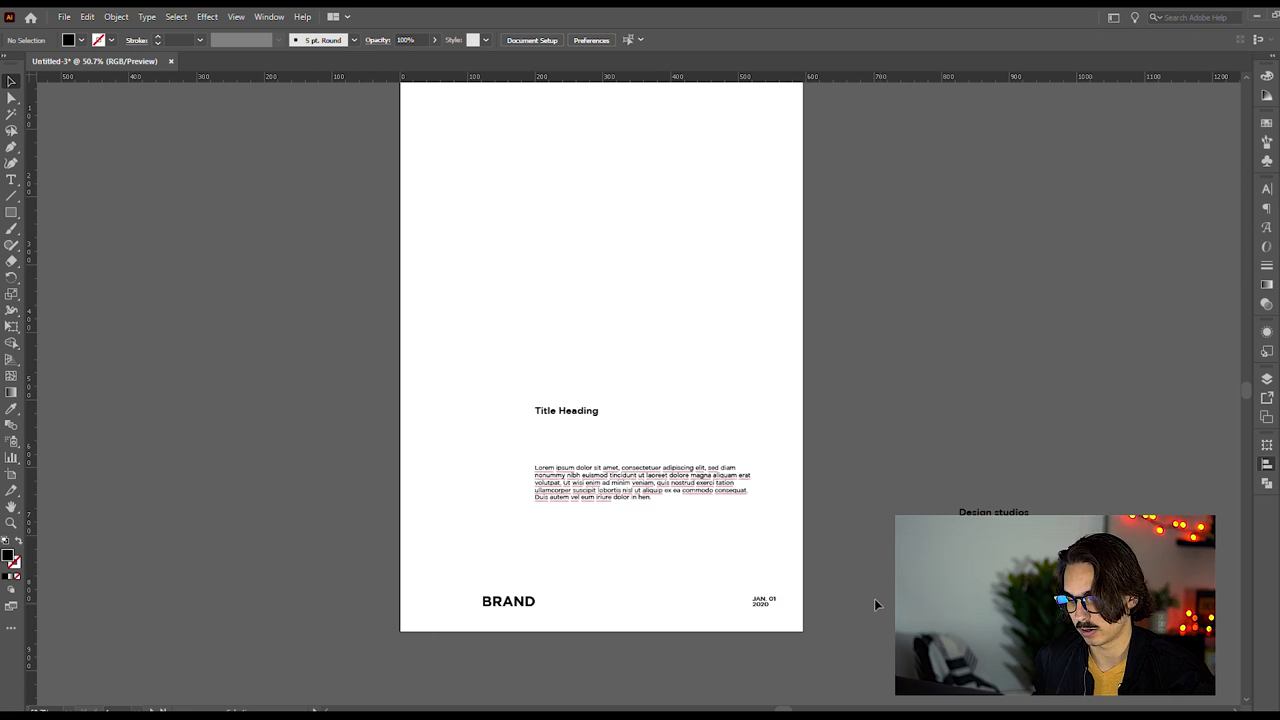
key("ctrl+semicolon")
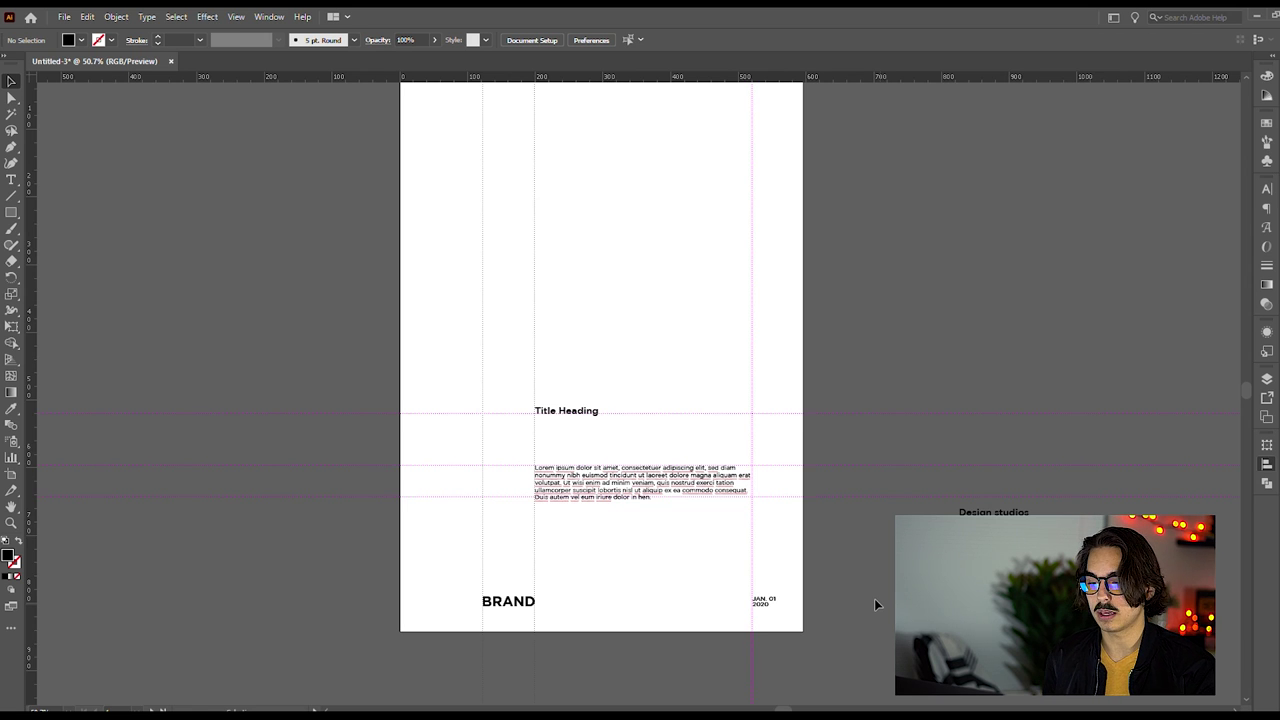
key("ctrl+semicolon")
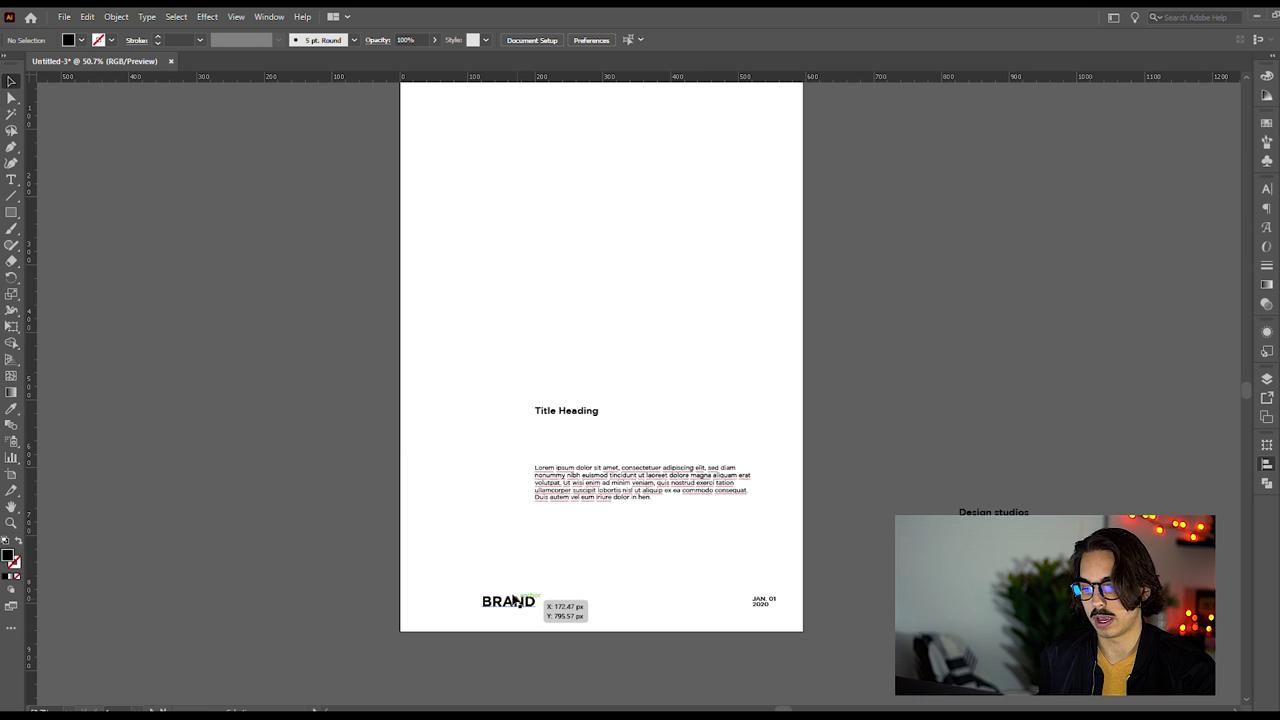
- Try moving BRAND, the date and the paragraph off their guide-based positions
left_click_drag(513, 600, 487, 601)
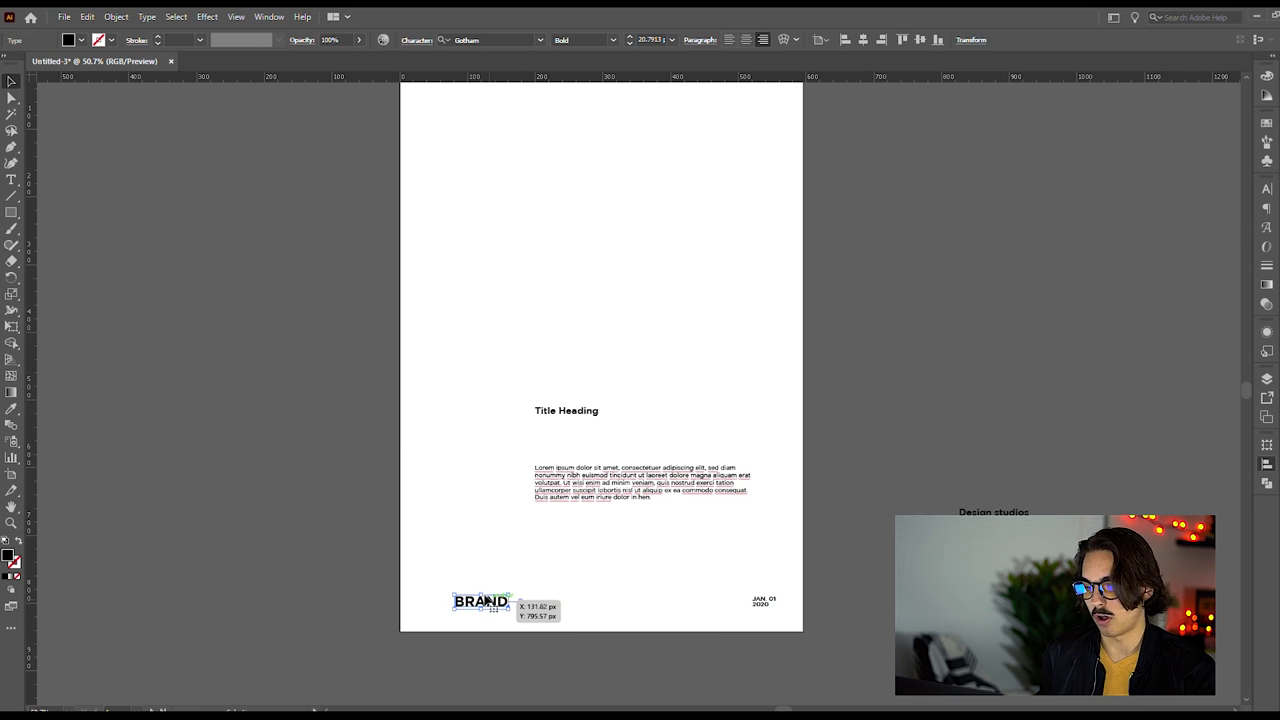
left_click_drag(766, 600, 760, 574)
left_click_drag(608, 496, 647, 491)
left_click(749, 655)
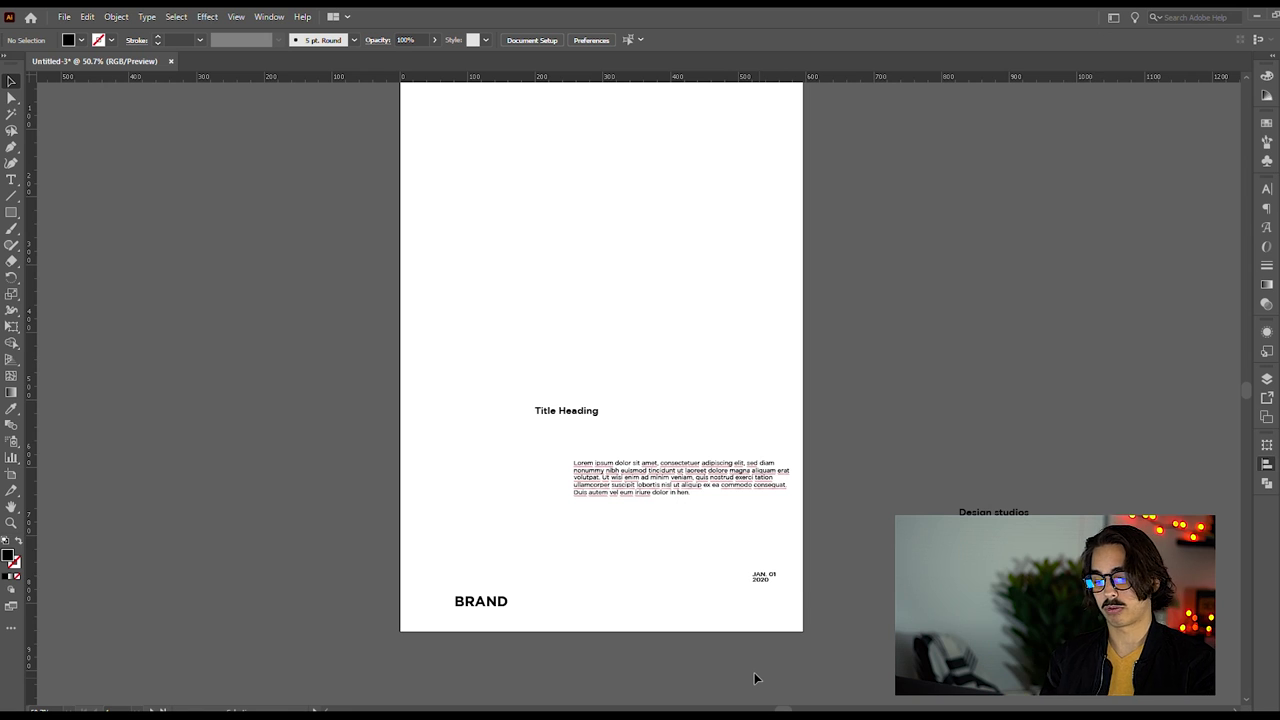
- Undo the moves of the paragraph, the date and BRAND
key("ctrl+z")
key("ctrl+z")
key("ctrl+z")
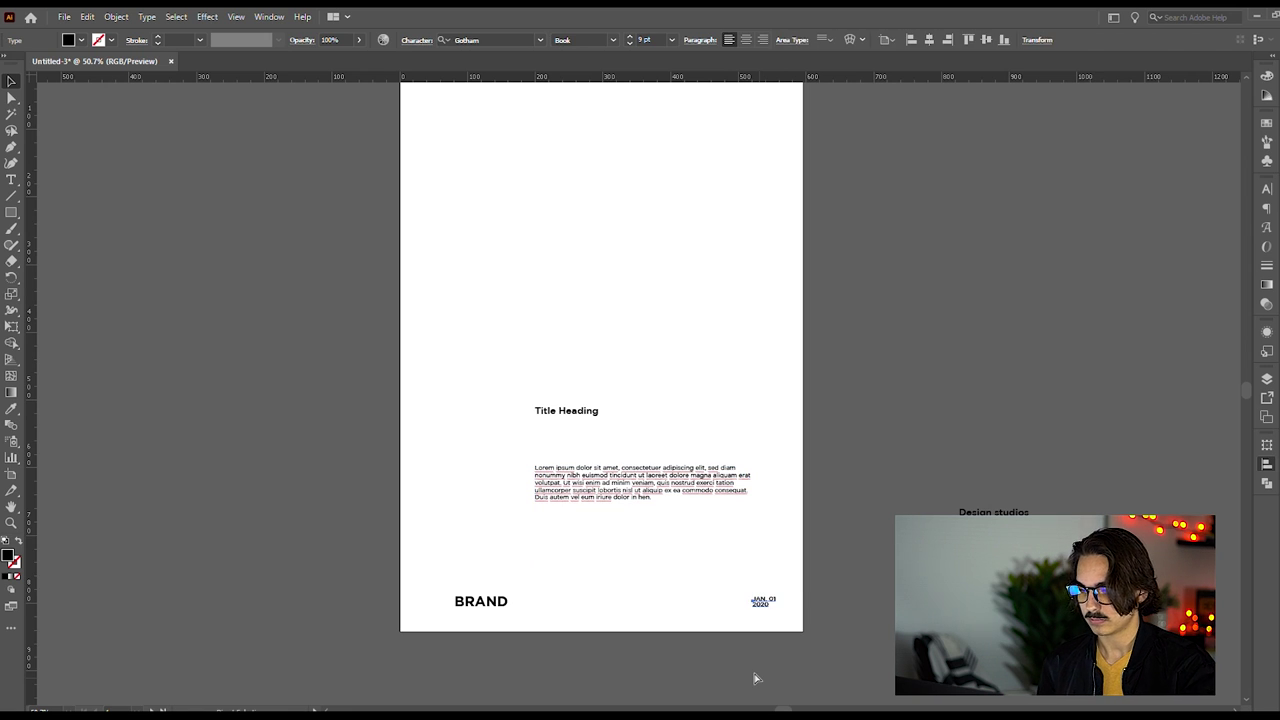
key("ctrl+z")
left_click(949, 398)
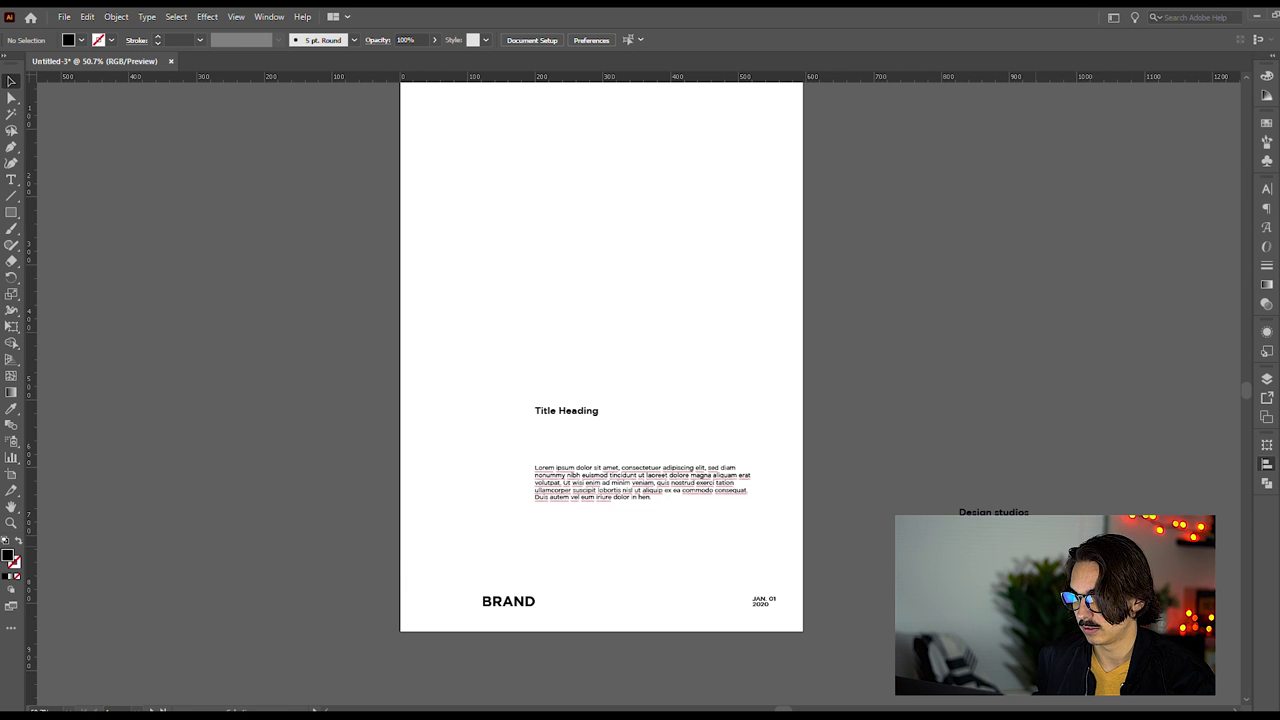
- Show the guides and move the Design studios list onto the artboard's upper area, aligned with the first vertical guide from the left
left_click_drag(993, 512, 741, 192)
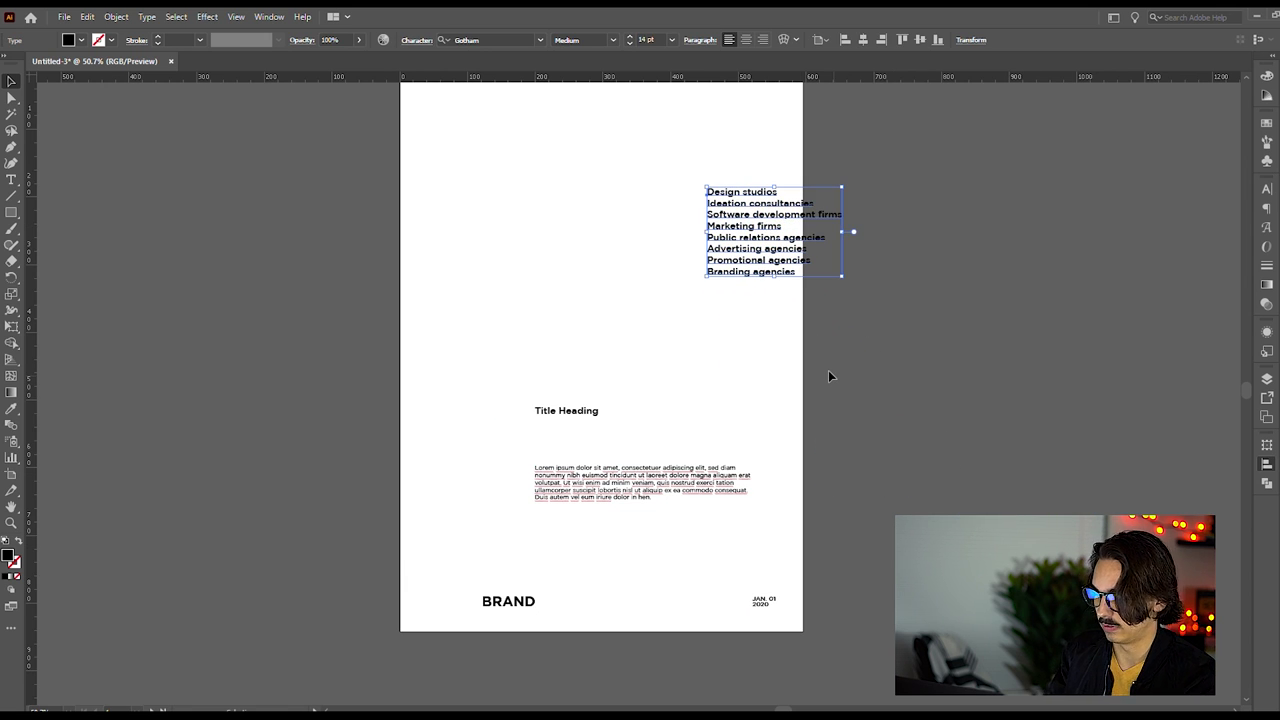
key("ctrl+semicolon")
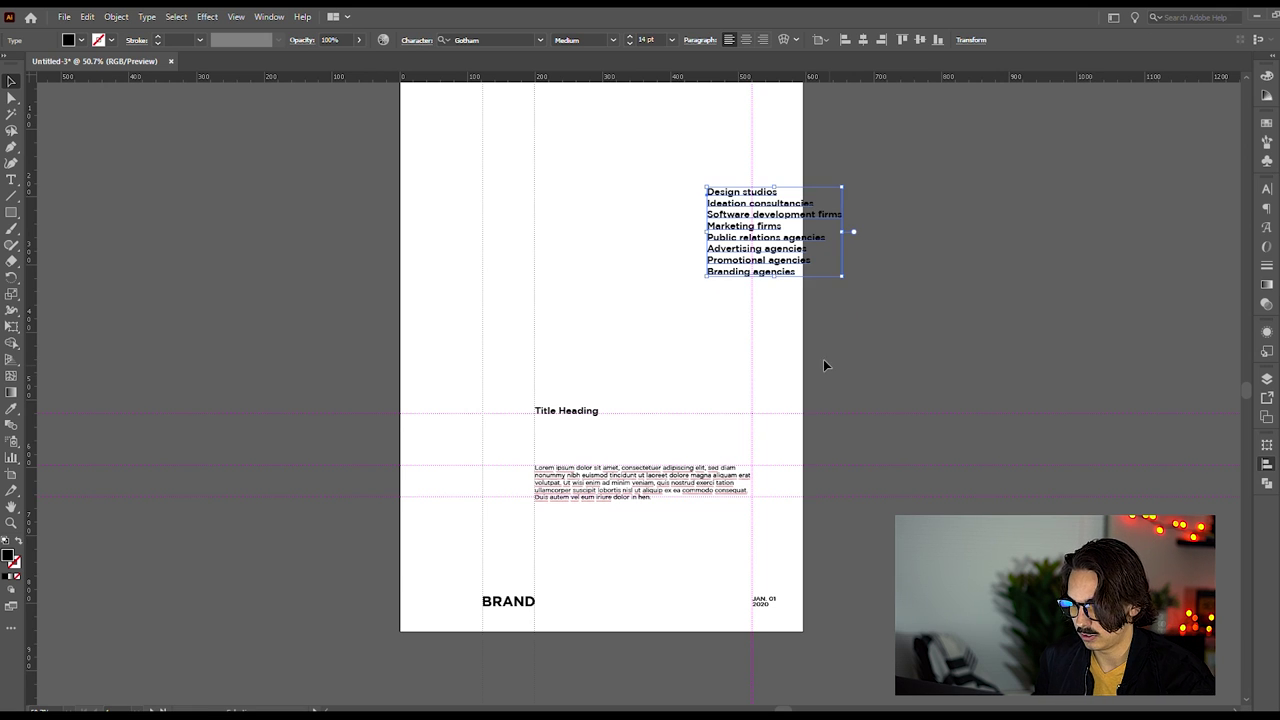
left_click(846, 378)
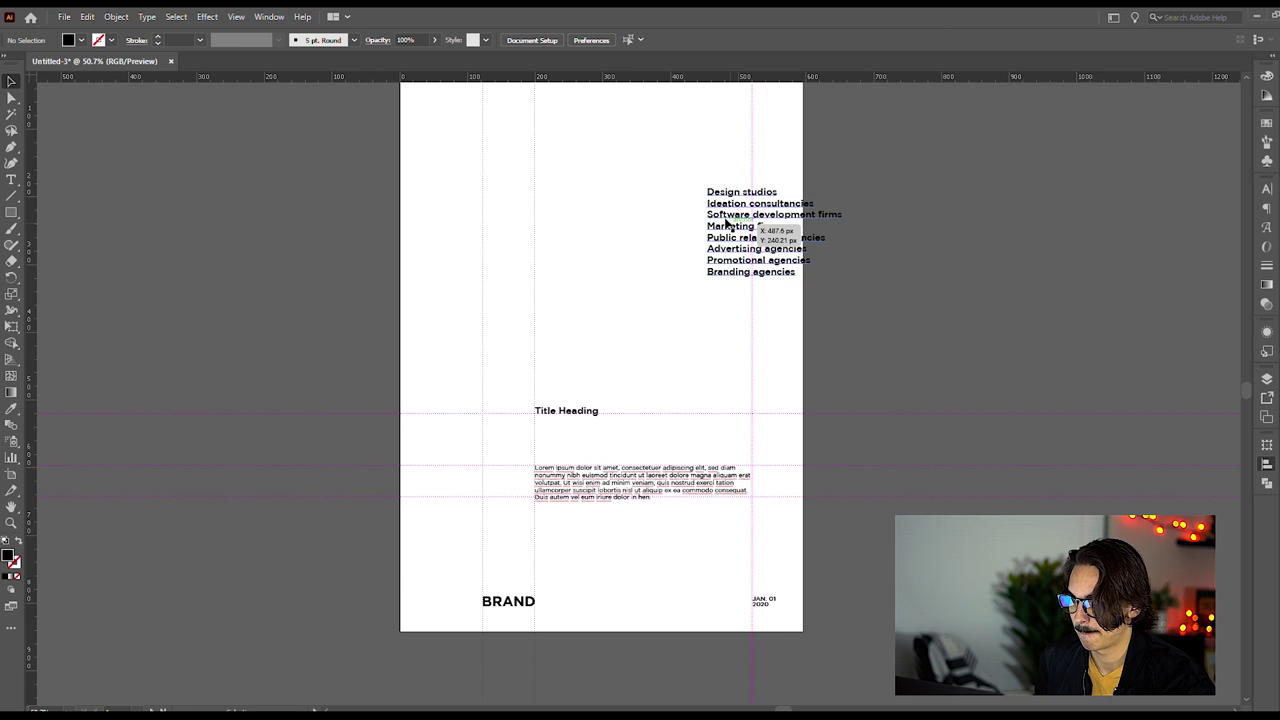
left_click_drag(727, 225, 650, 208)
scroll(666, 280, "up", 2)
scroll(671, 321, "down", 1)
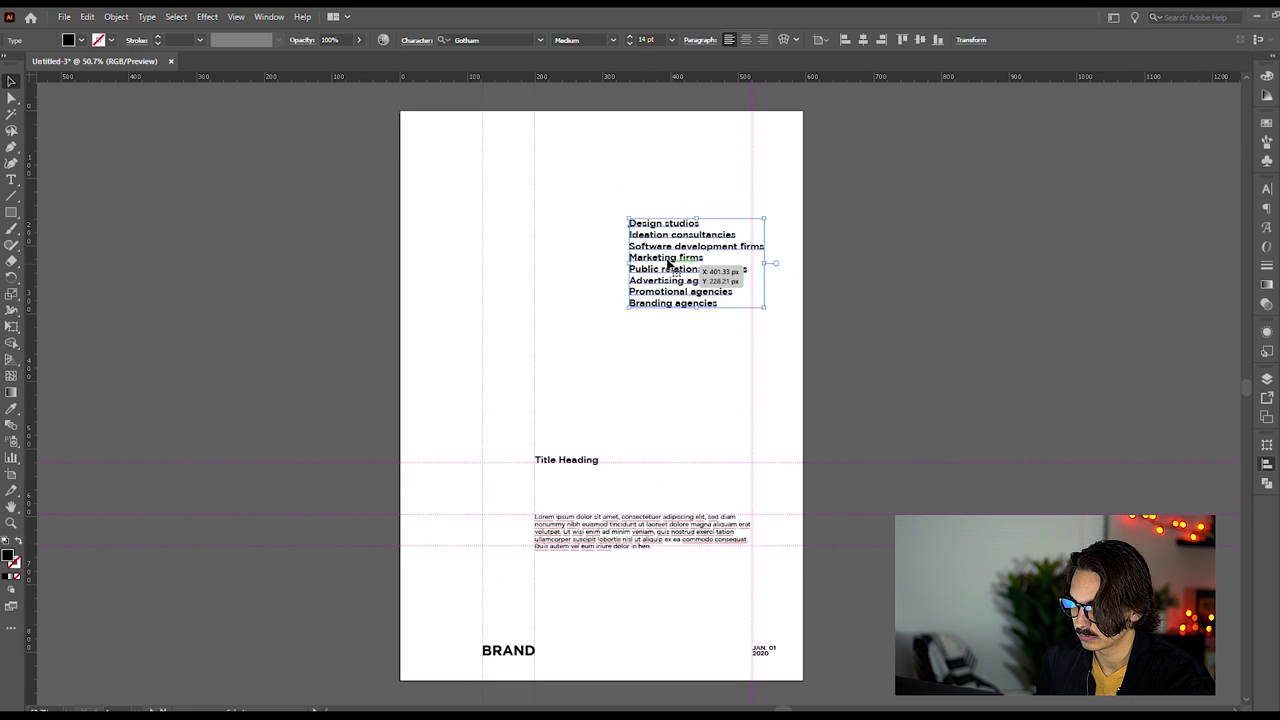
left_click_drag(669, 263, 525, 229)
- Set the services list in Gotham Book, convert it to all caps and widen its letter spacing slightly
left_click(613, 40)
left_click(581, 61)
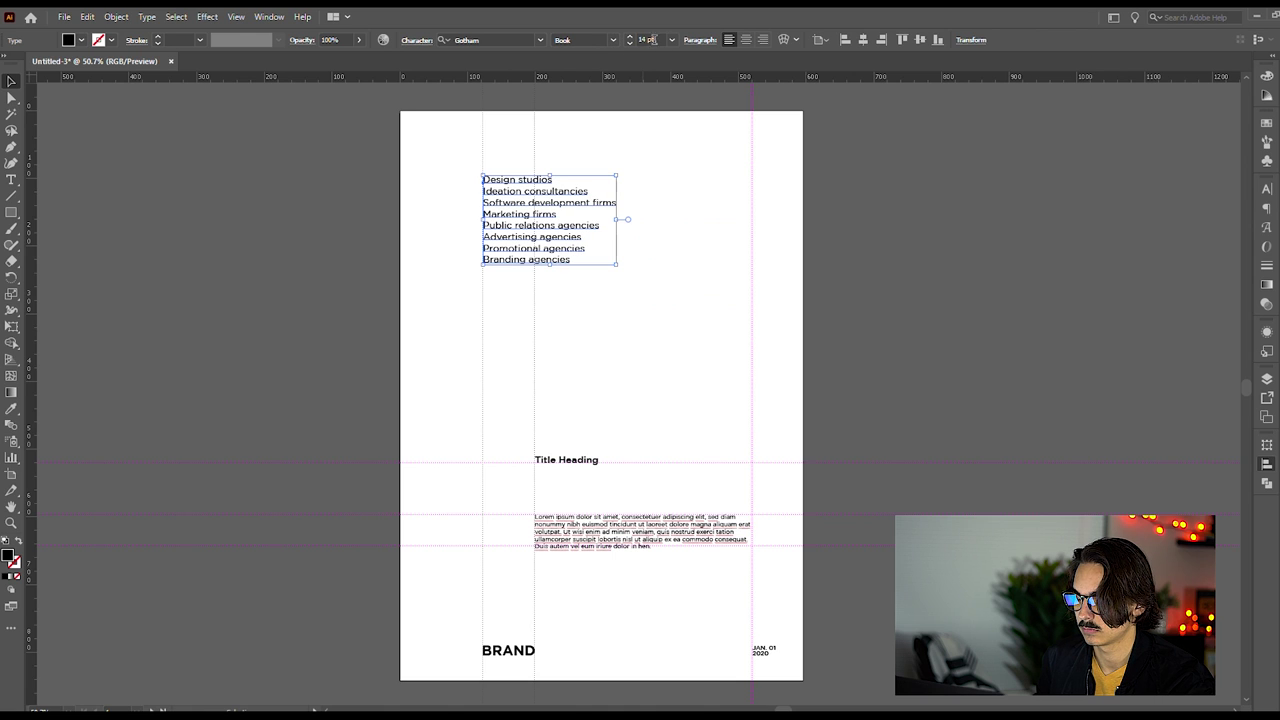
left_click(666, 41)
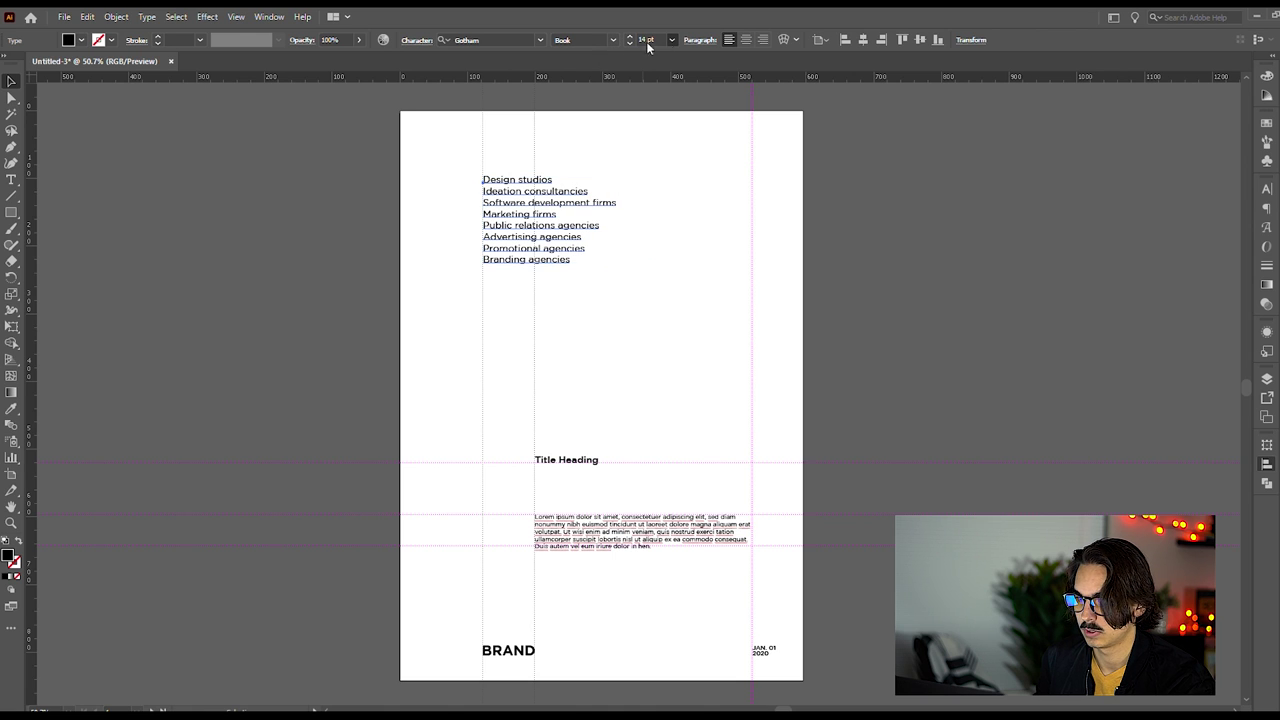
left_click(425, 42)
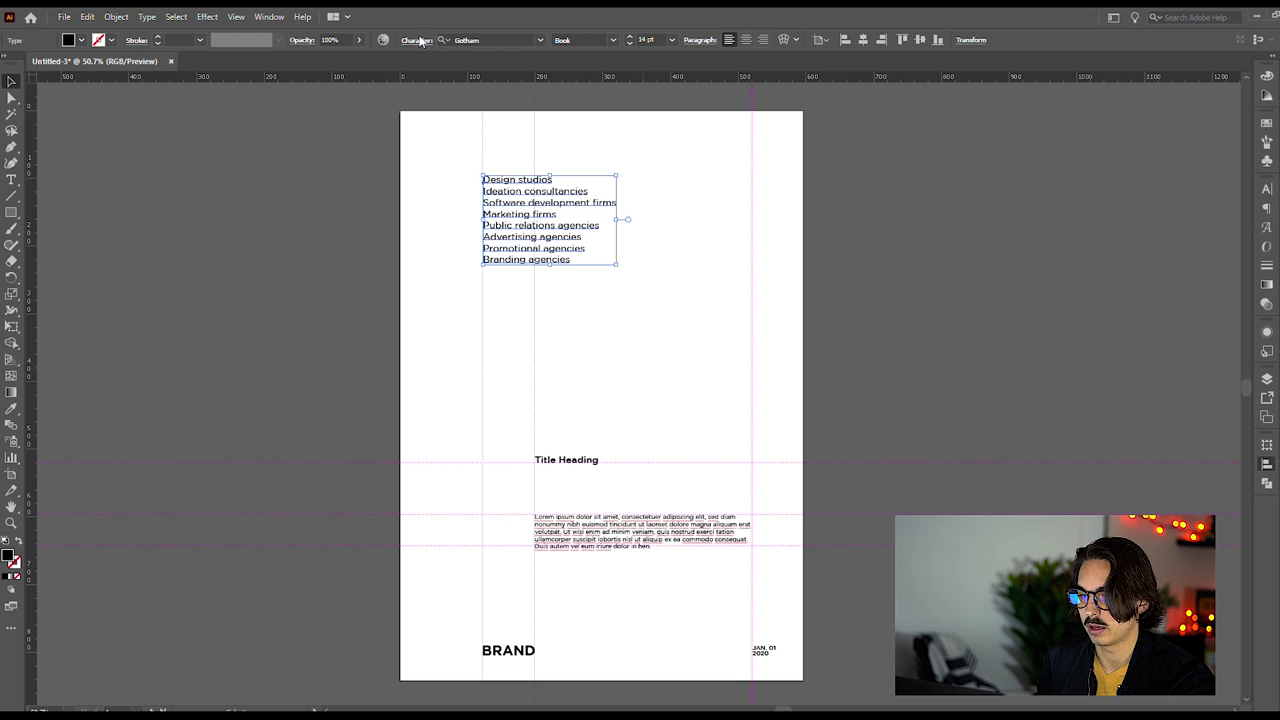
key("ctrl+shift+k")
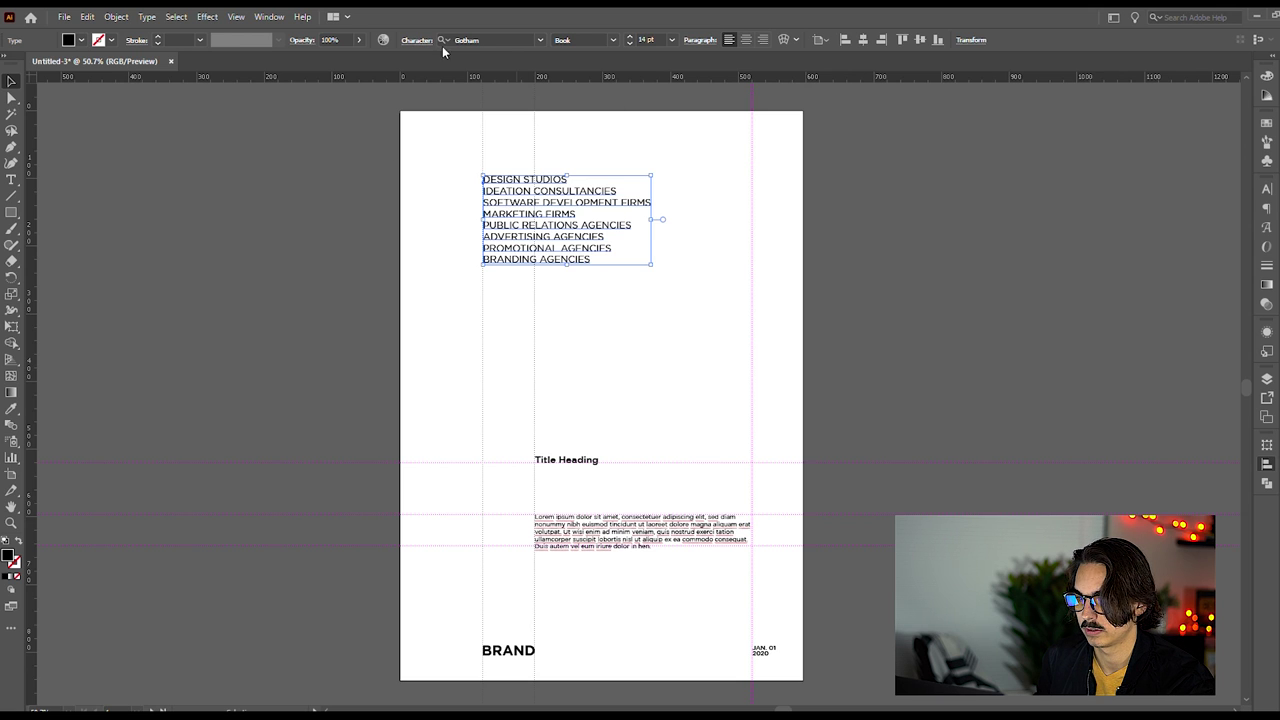
key("alt+Right")
key("alt+Right")
key("alt+Right")
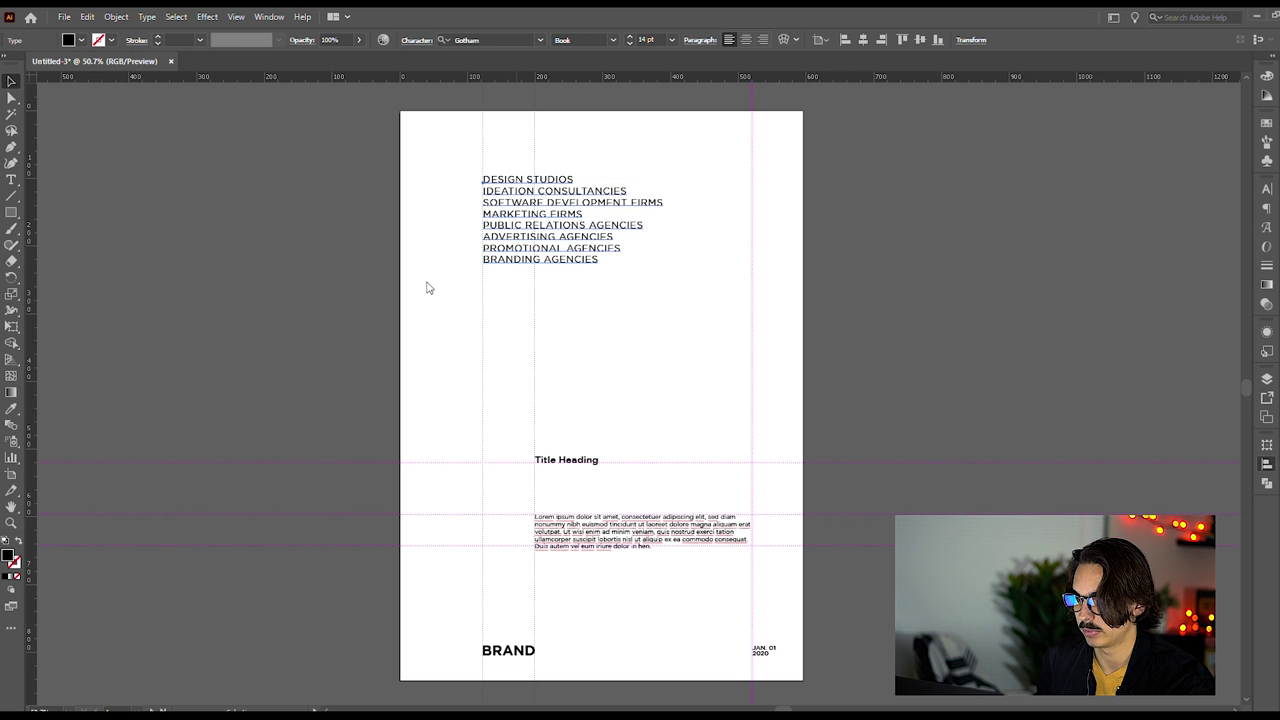
- Set the services list's font size to 7 pt and deselect it
left_click(671, 40)
left_click(678, 110)
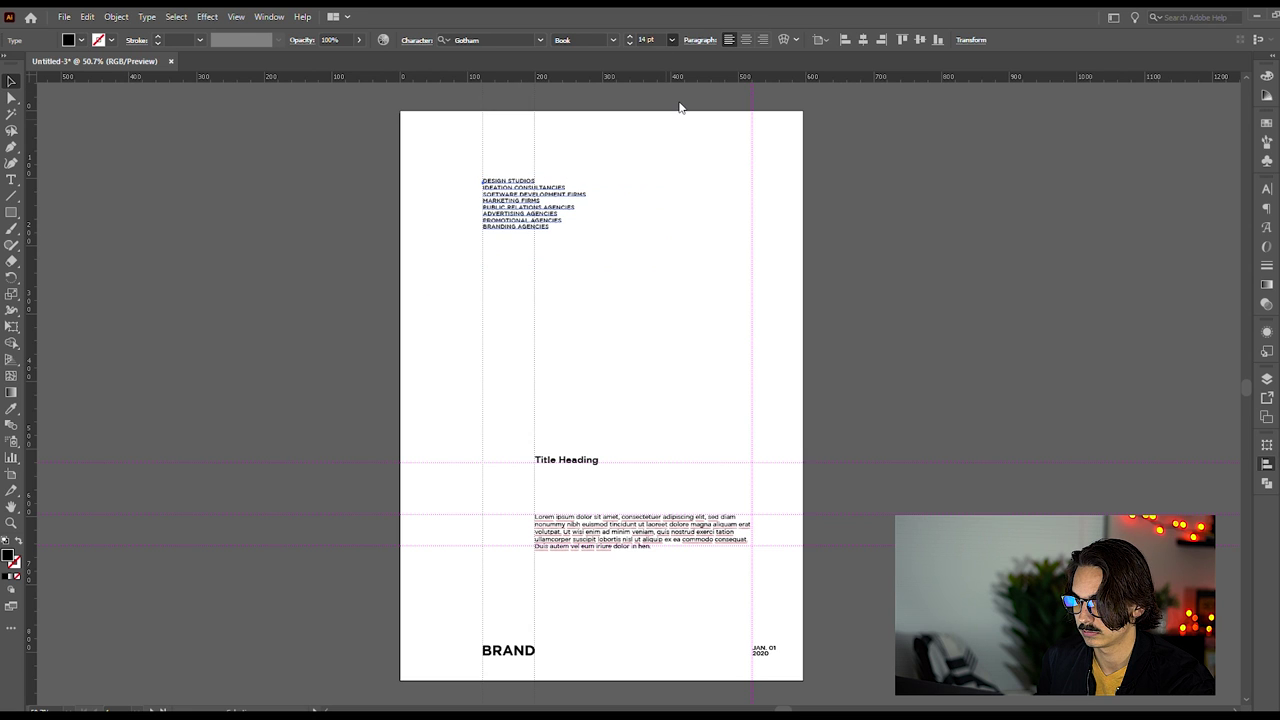
key("Escape")
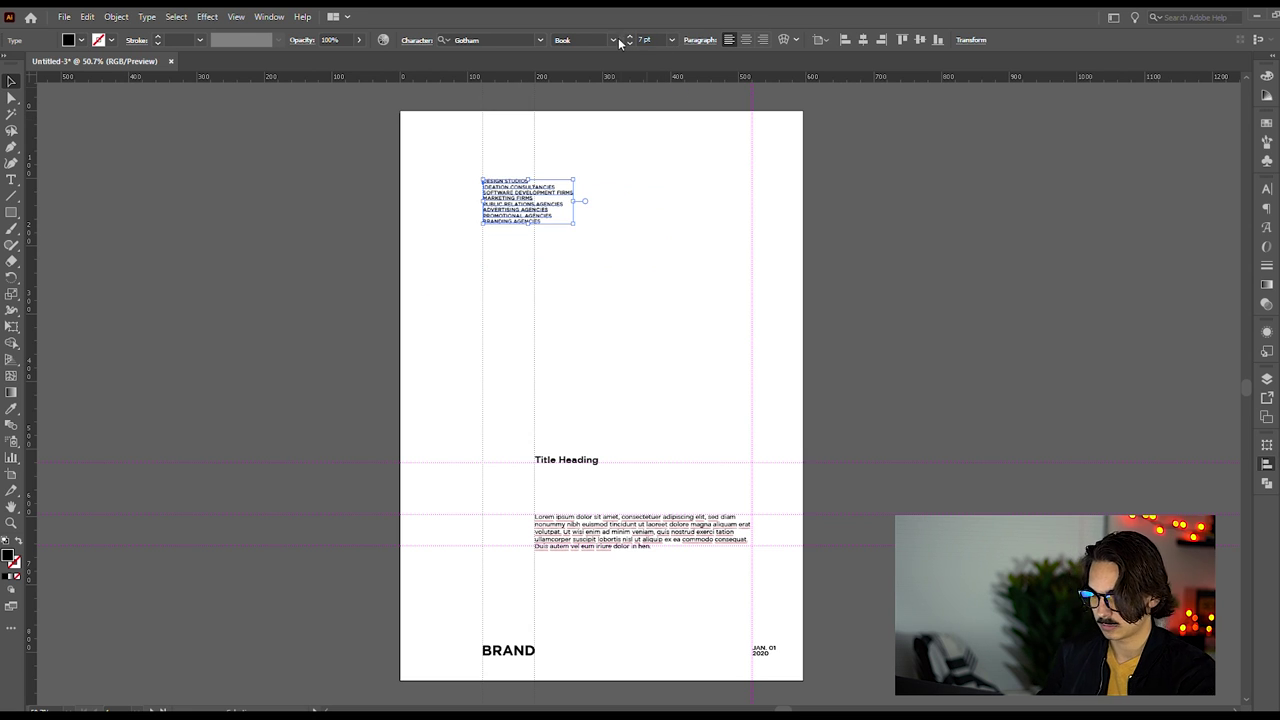
left_click(966, 269)
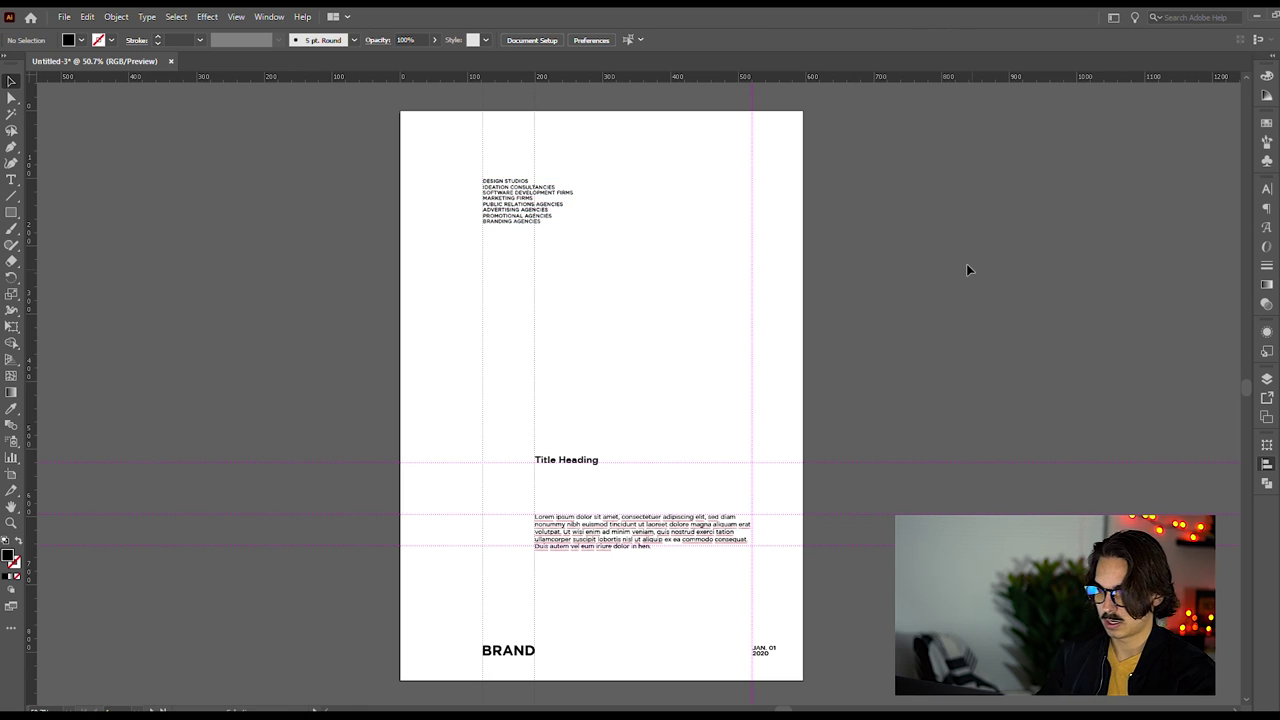
- Try tighter and wider tracking on the small all-caps services list, leaving its letters more widely spaced
left_click(492, 205)
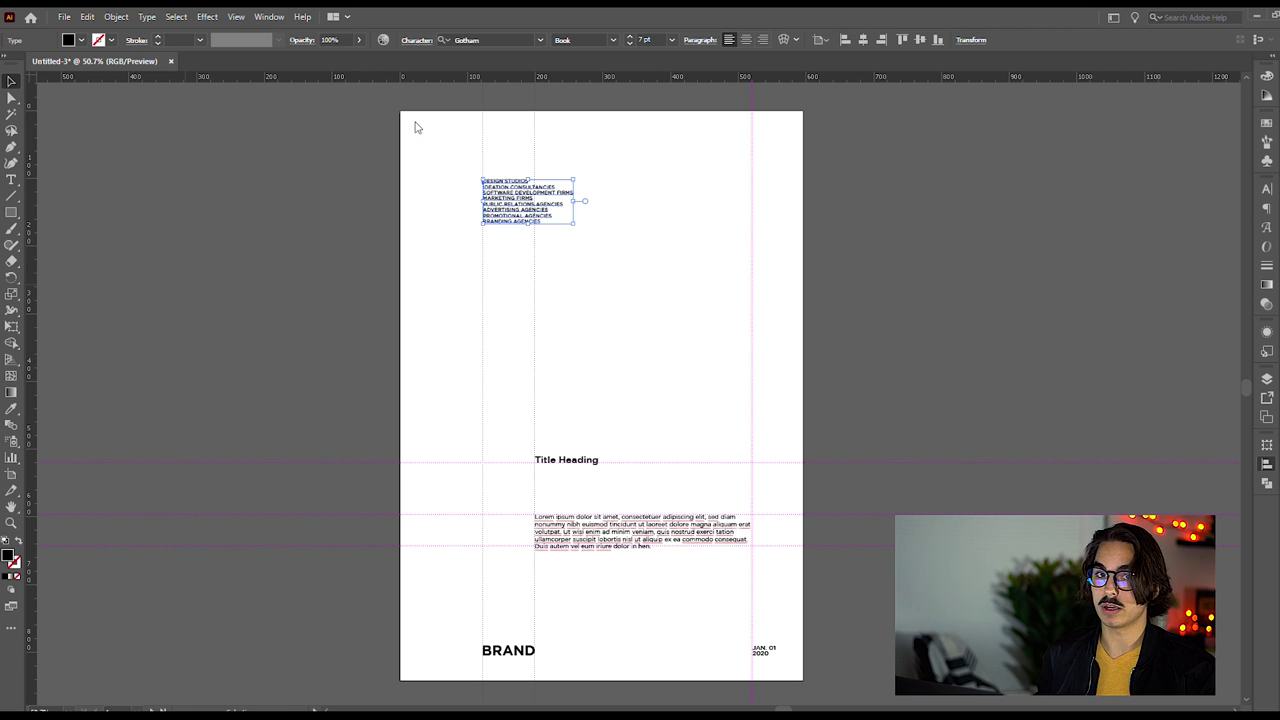
key("alt+Left")
key("alt+Left")
key("alt+Left")
key("alt+Right")
key("alt+Right")
key("alt+Right")
key("alt+Right")
key("alt+Right")
key("alt+Right")
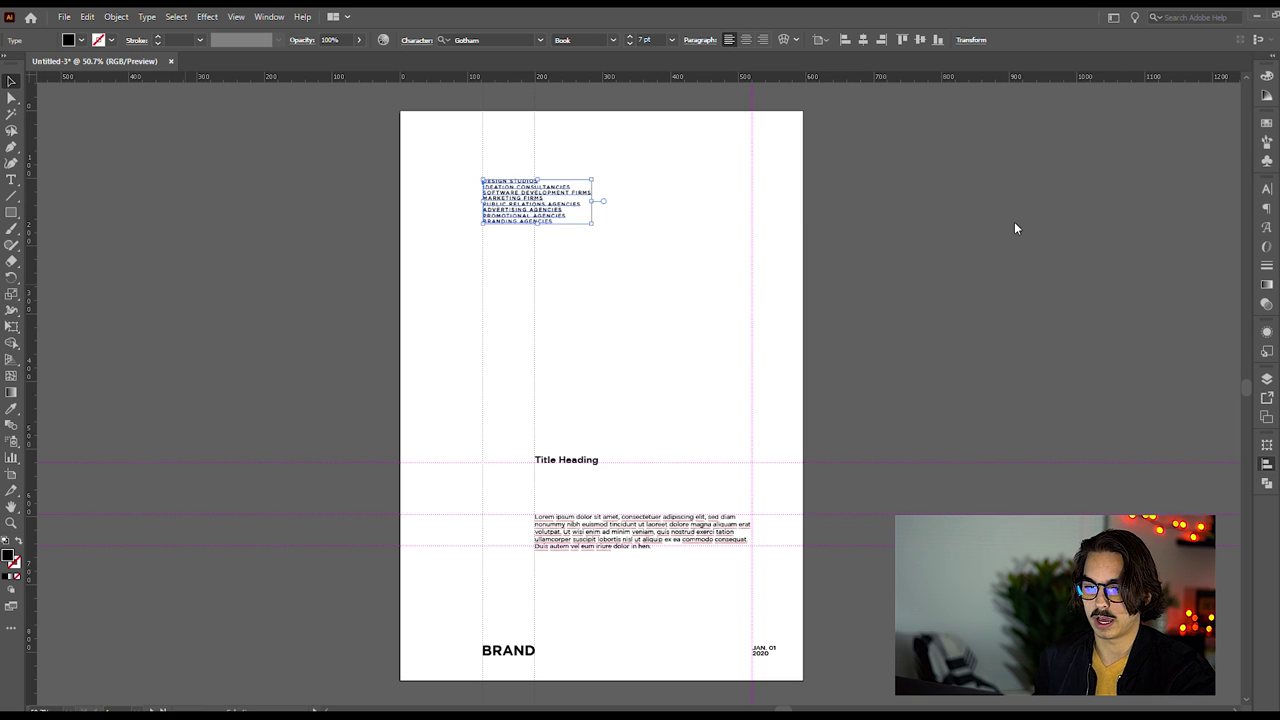
left_click(114, 298)
- Add the left-aligned word FOURTEEN in 21 pt Gotham Bold in the open area above Title Heading
left_click(12, 180)
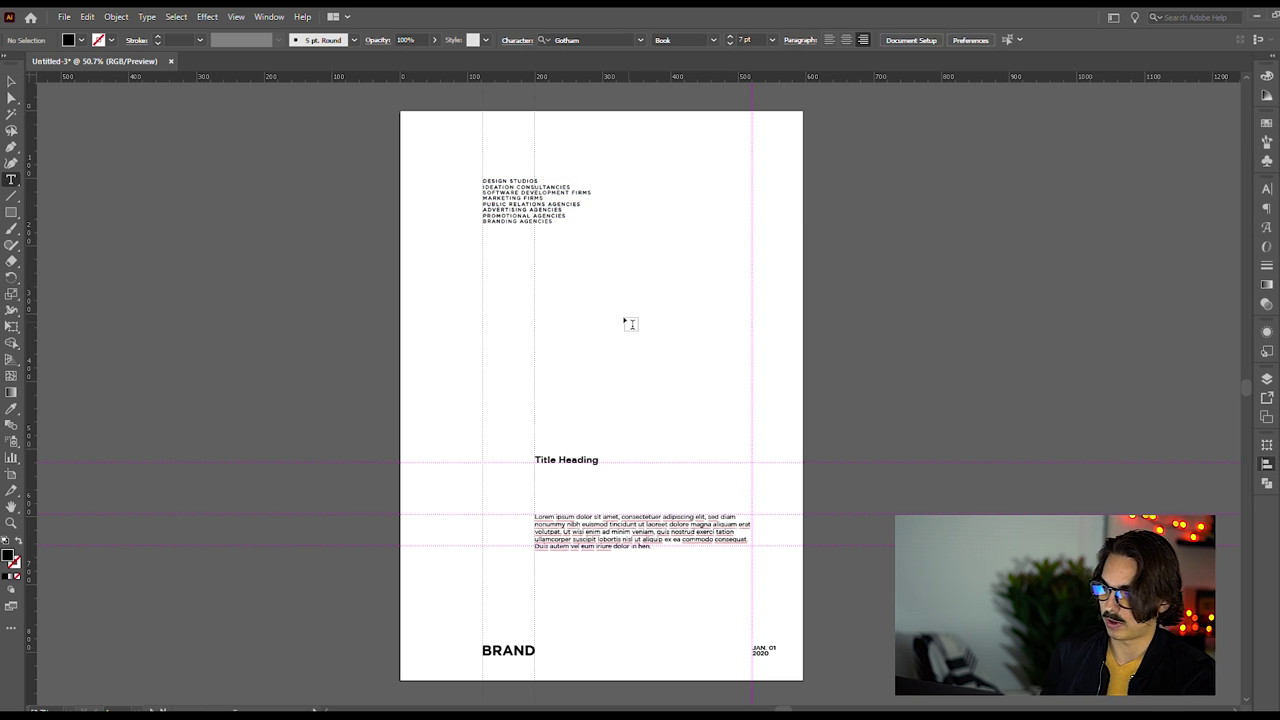
left_click(602, 318)
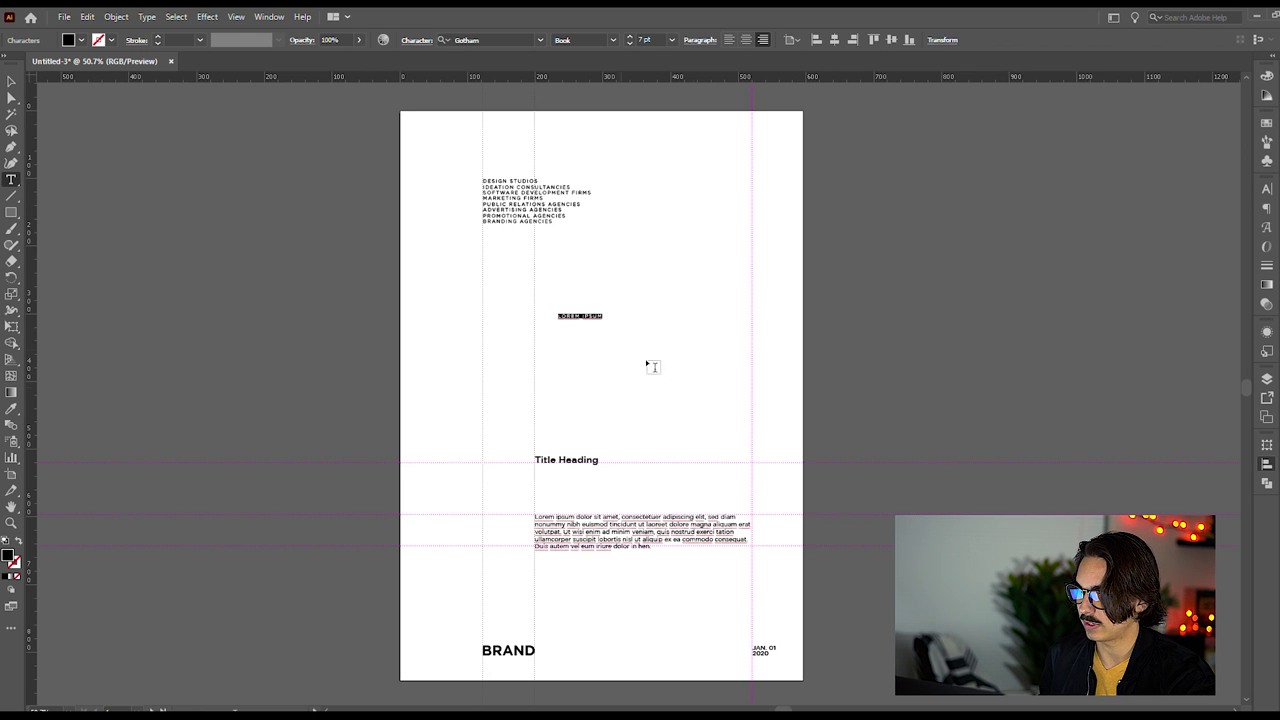
left_click(730, 40)
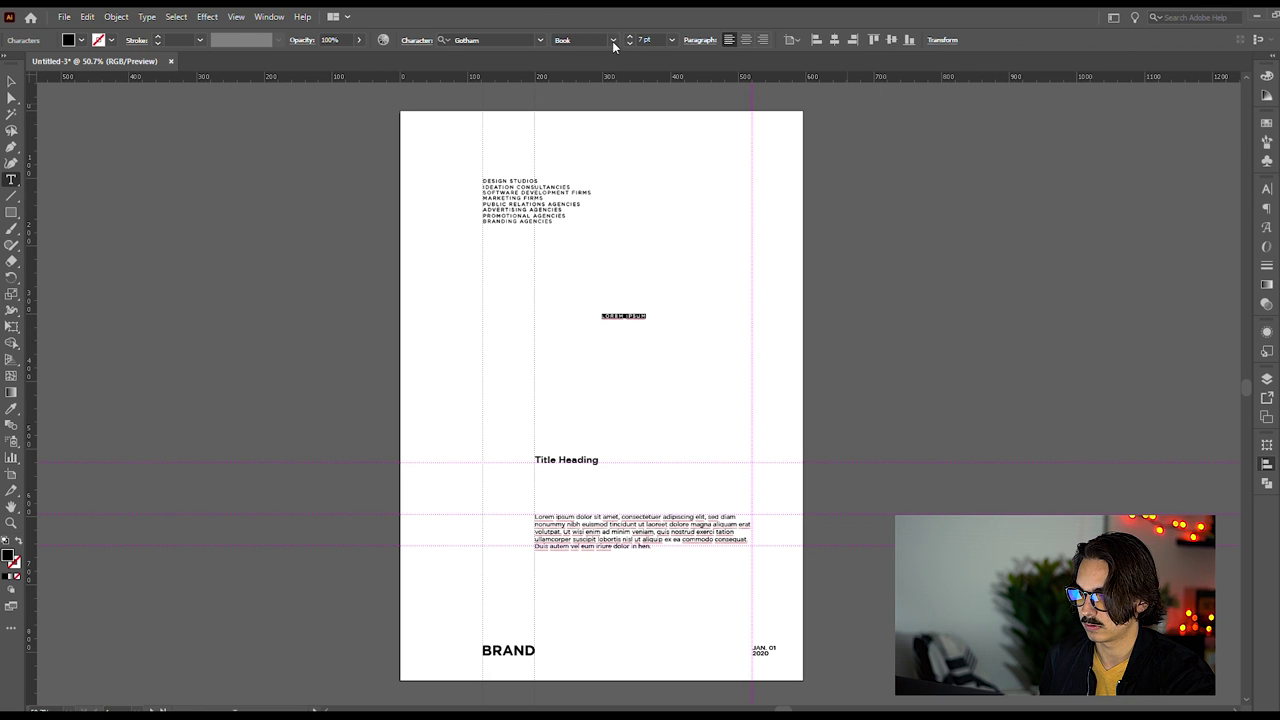
left_click(613, 41)
left_click(619, 121)
left_click(672, 40)
left_click(690, 200)
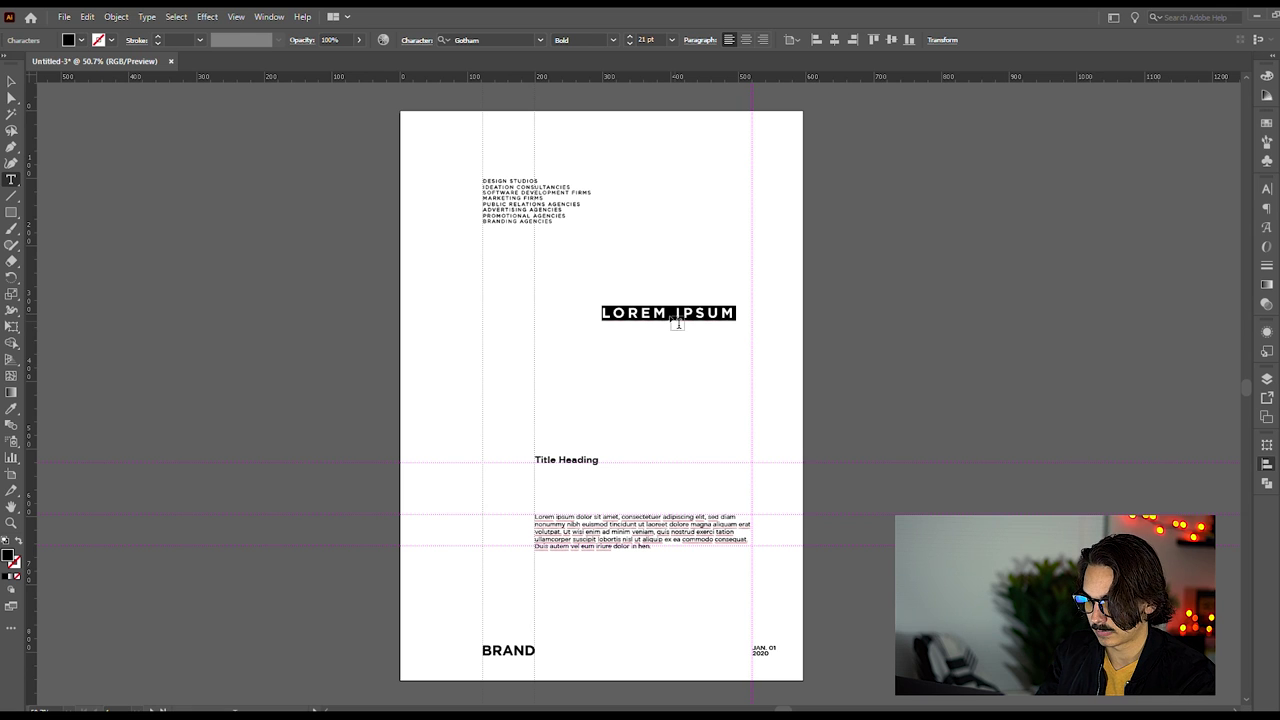
type("FOURTEEN")
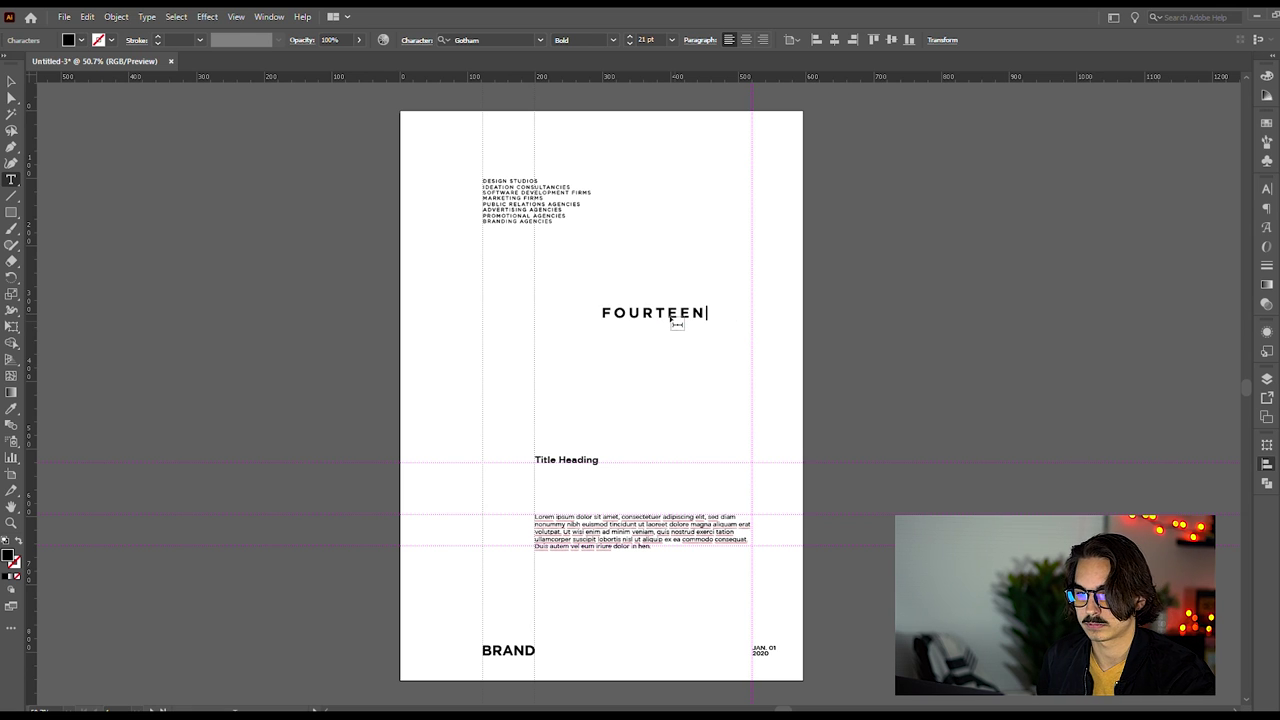
left_click(11, 81)
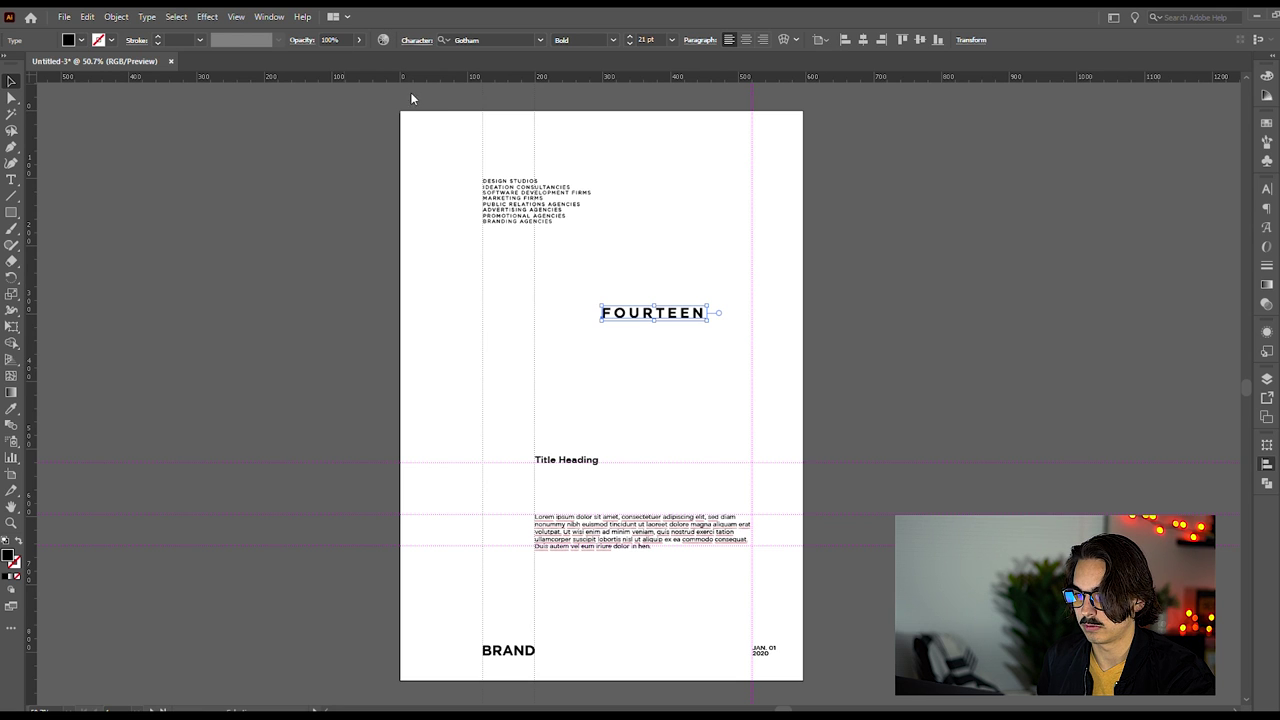
- Tighten the tracking of FOURTEEN so its bold capitals sit close together
key("ctrl+alt+Left")
key("ctrl+alt+Left")
key("ctrl+alt+Left")
key("ctrl+alt+Right")
key("ctrl+alt+Right")
key("ctrl+alt+Right")
key("ctrl+alt+Left")
key("ctrl+alt+Left")
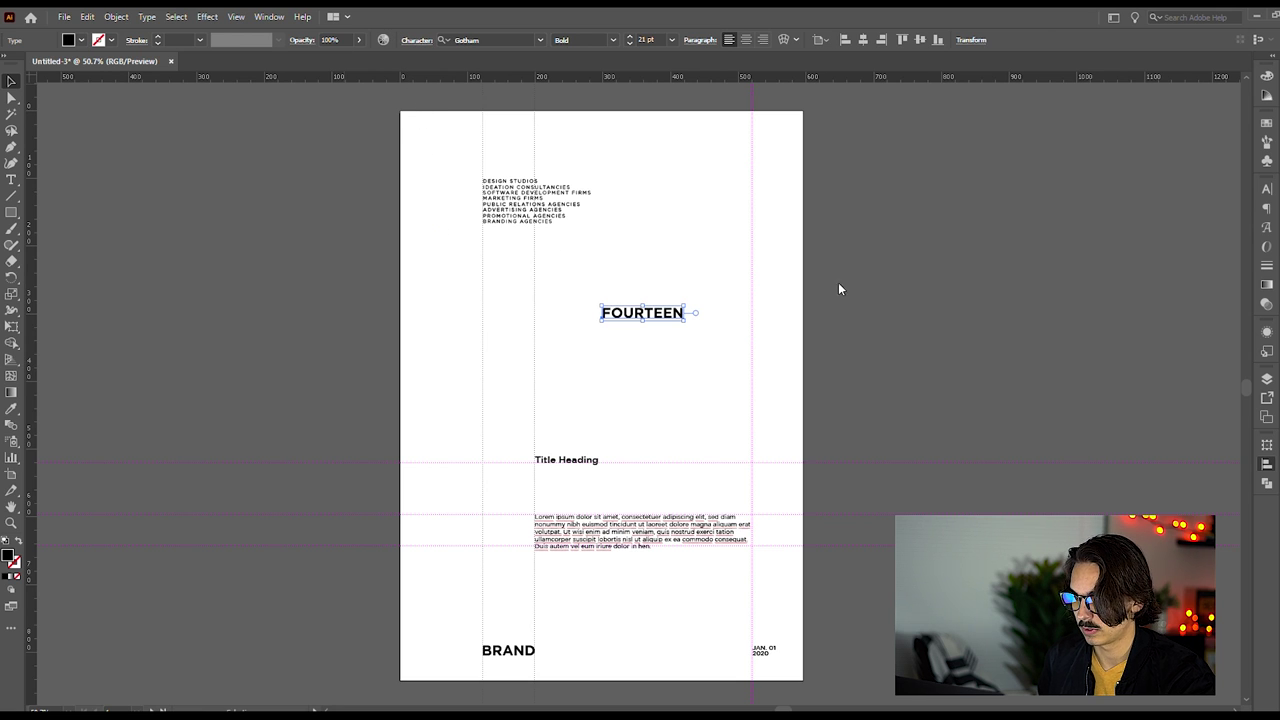
left_click(655, 372)
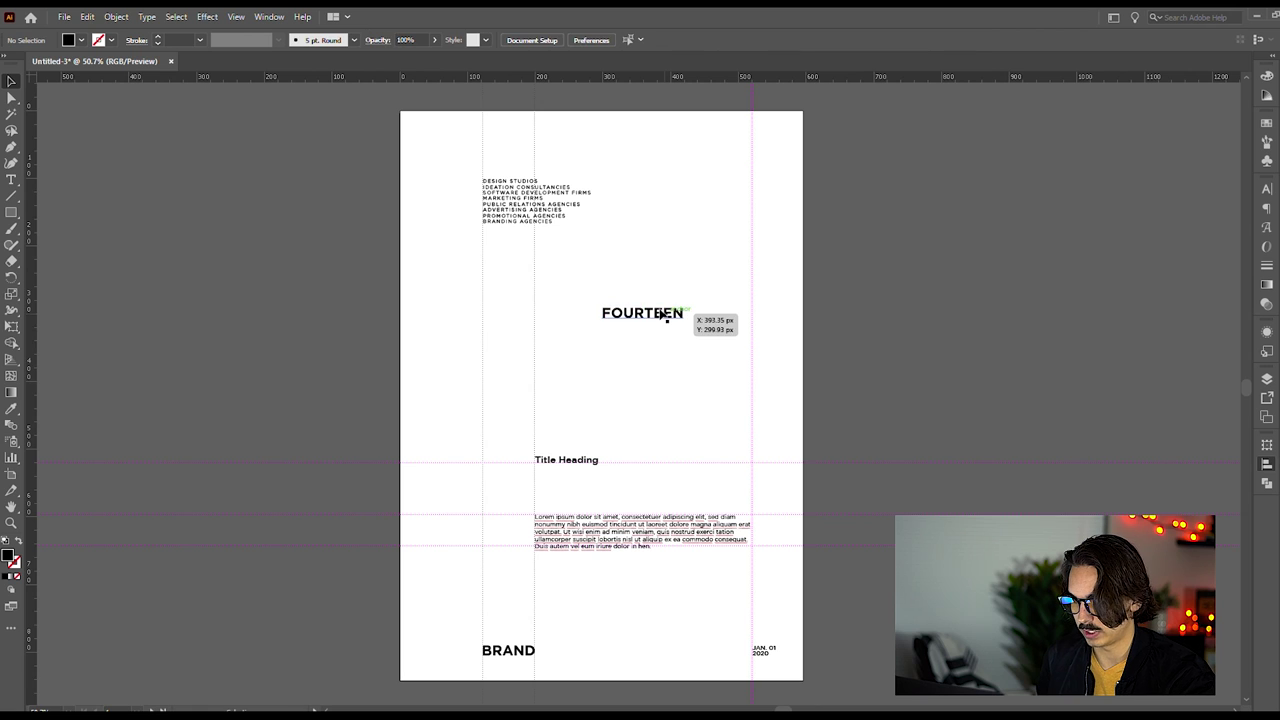
- Duplicate FOURTEEN just below itself and retype the copy in lowercase as "fouteen"
left_click_drag(668, 316, 668, 348)
double_click(655, 345)
double_click(655, 345)
type("FOU")
key("BackSpace")
key("BackSpace")
key("BackSpace")
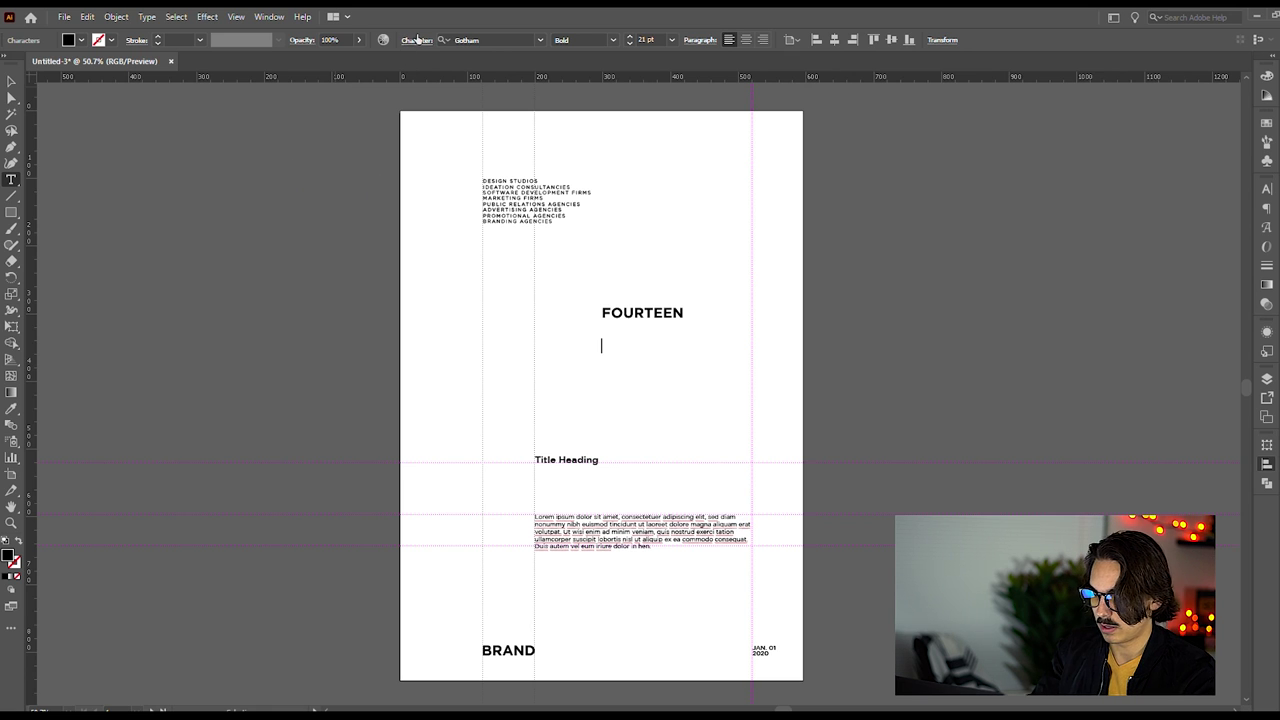
type("fouteen")
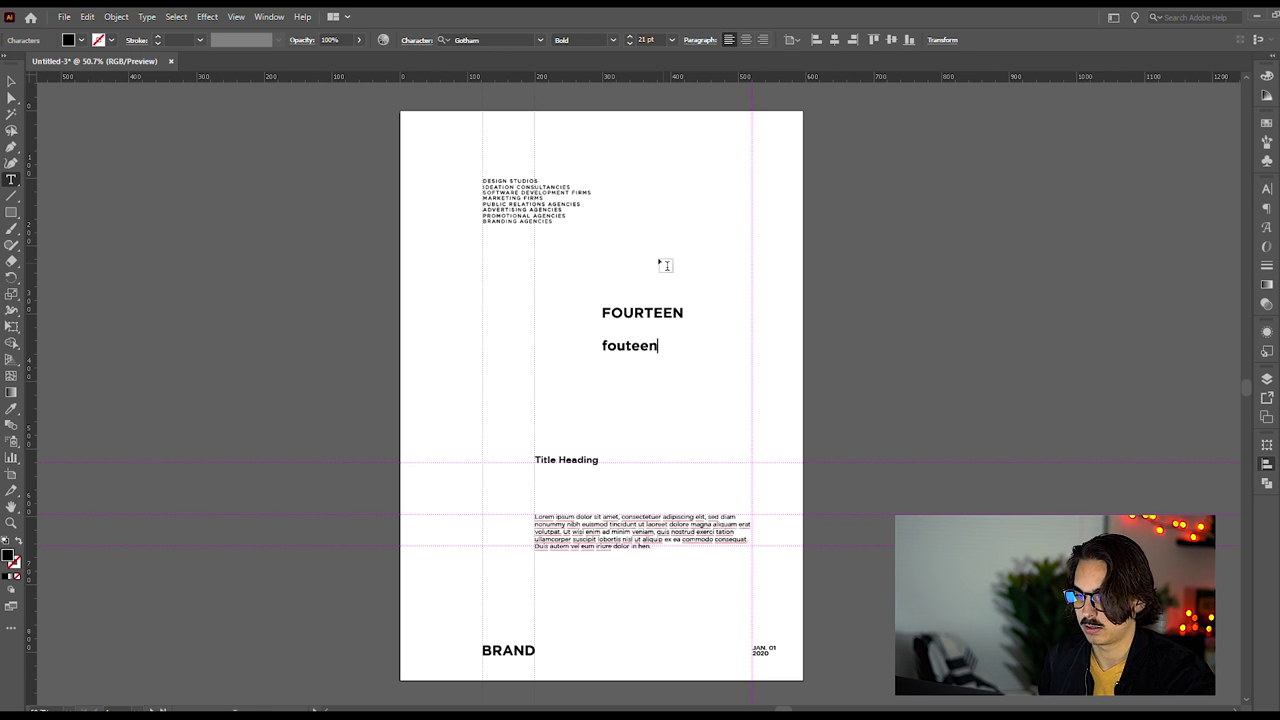
left_click(11, 81)
left_click(580, 369)
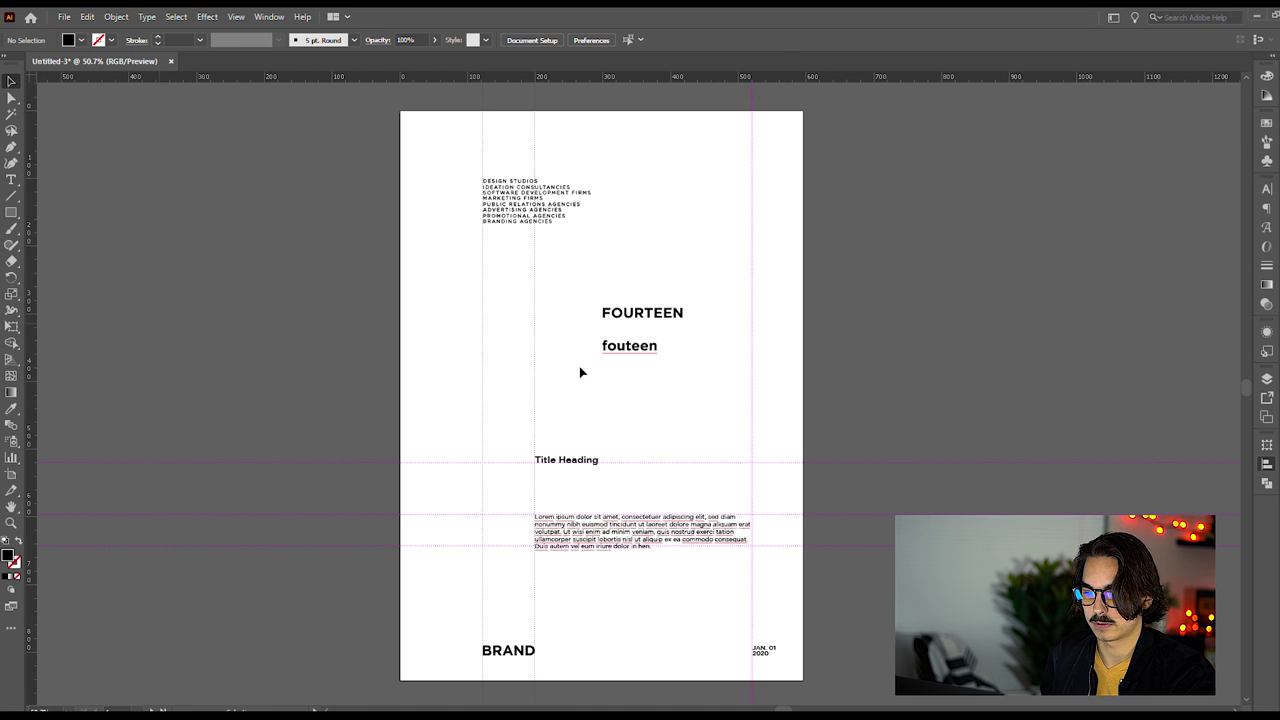
- Compare the two words up close and cover FOURTEEN with a black rectangle about 117 × 15 px
left_click(11, 522)
left_click_drag(660, 294, 830, 248)
key("v")
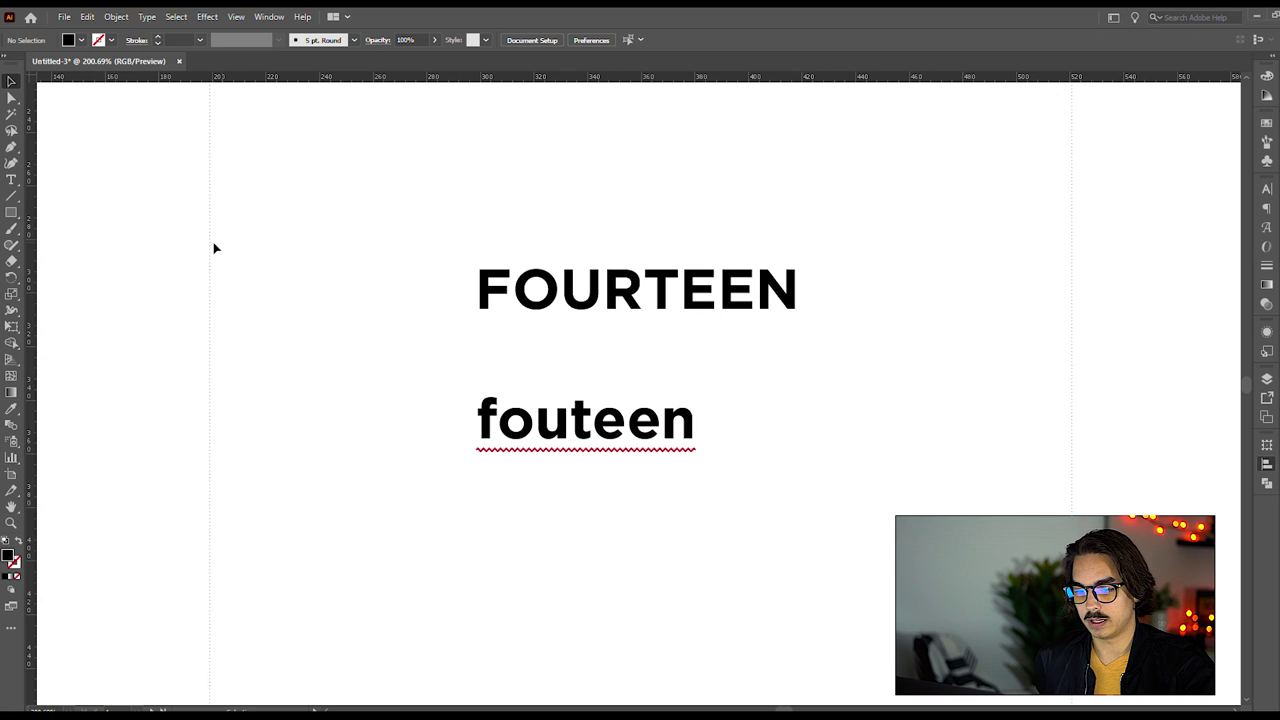
left_click(11, 522)
left_click_drag(650, 376, 476, 469)
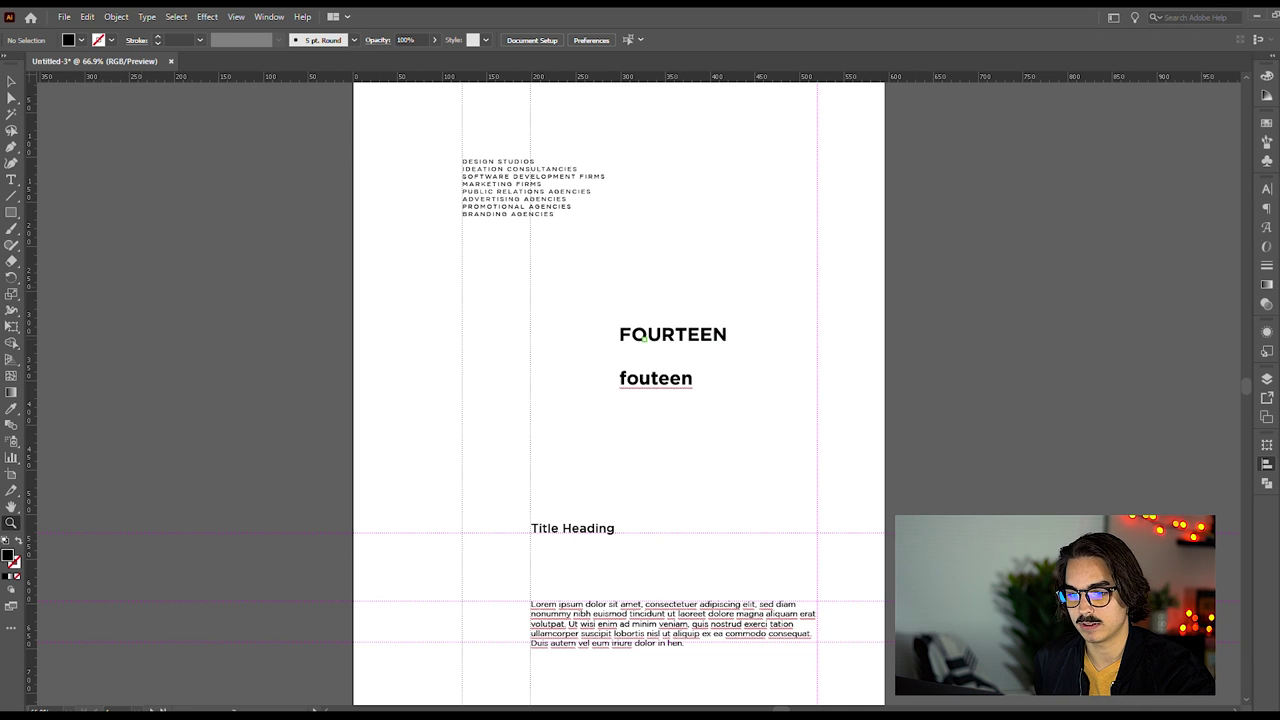
left_click(11, 211)
left_click_drag(618, 326, 726, 341)
key("v")
left_click(673, 265)
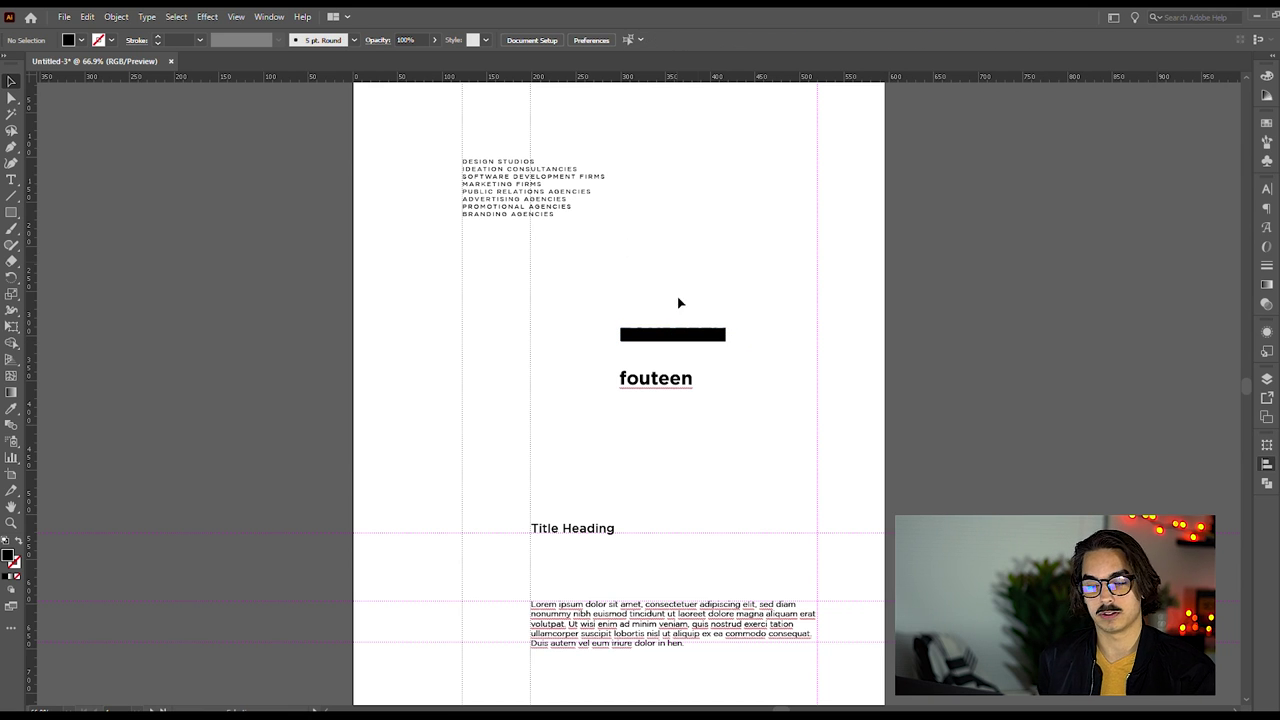
- Try moving the black rectangle from FOURTEEN to below the lowercase word and undo the move
left_click_drag(671, 331, 680, 402)
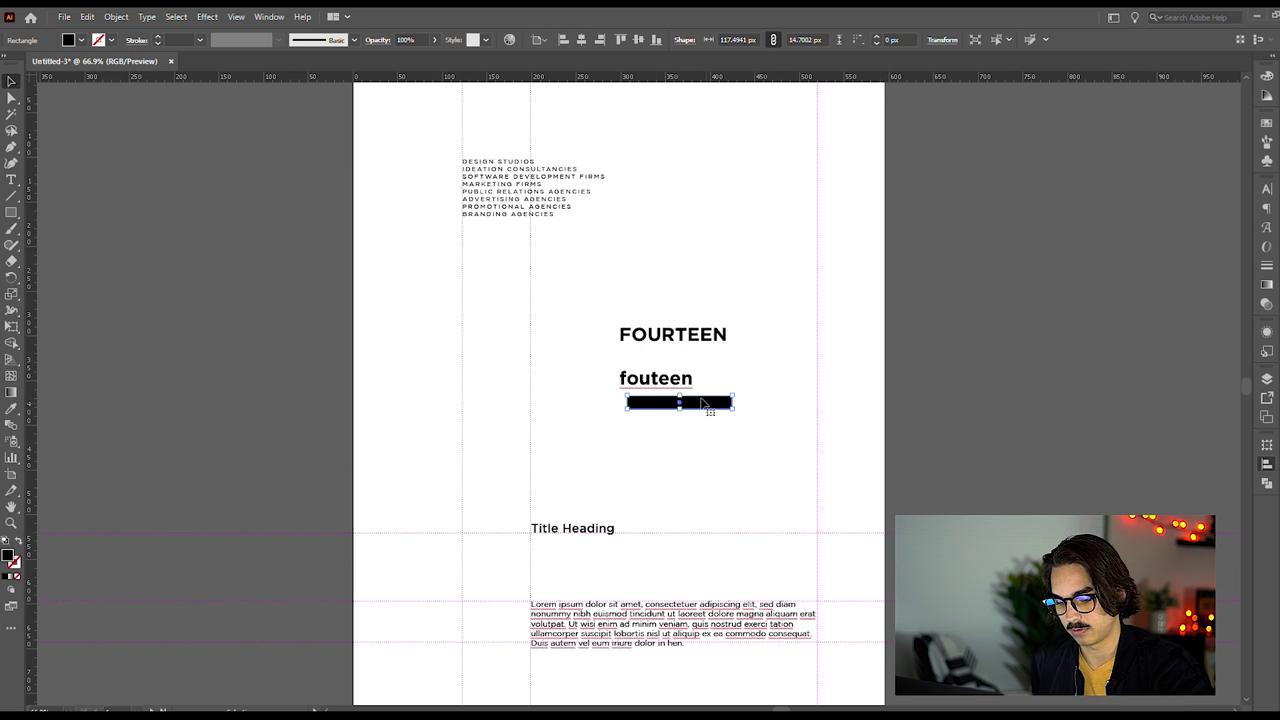
key("ctrl+z")
left_click(647, 443)
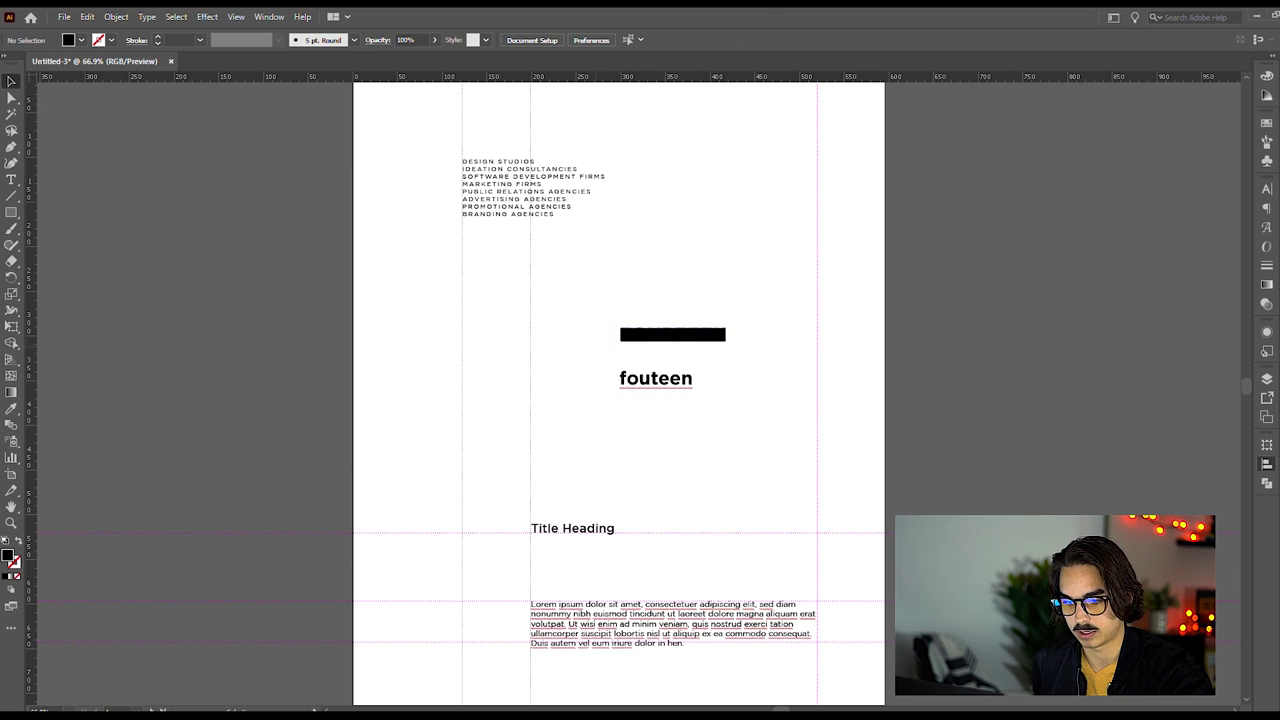
- Cover the letters f, o, u and t of the lowercase word with separate black rectangles without a stroke
left_click(11, 522)
left_click_drag(663, 378, 844, 345)
left_click(18, 541)
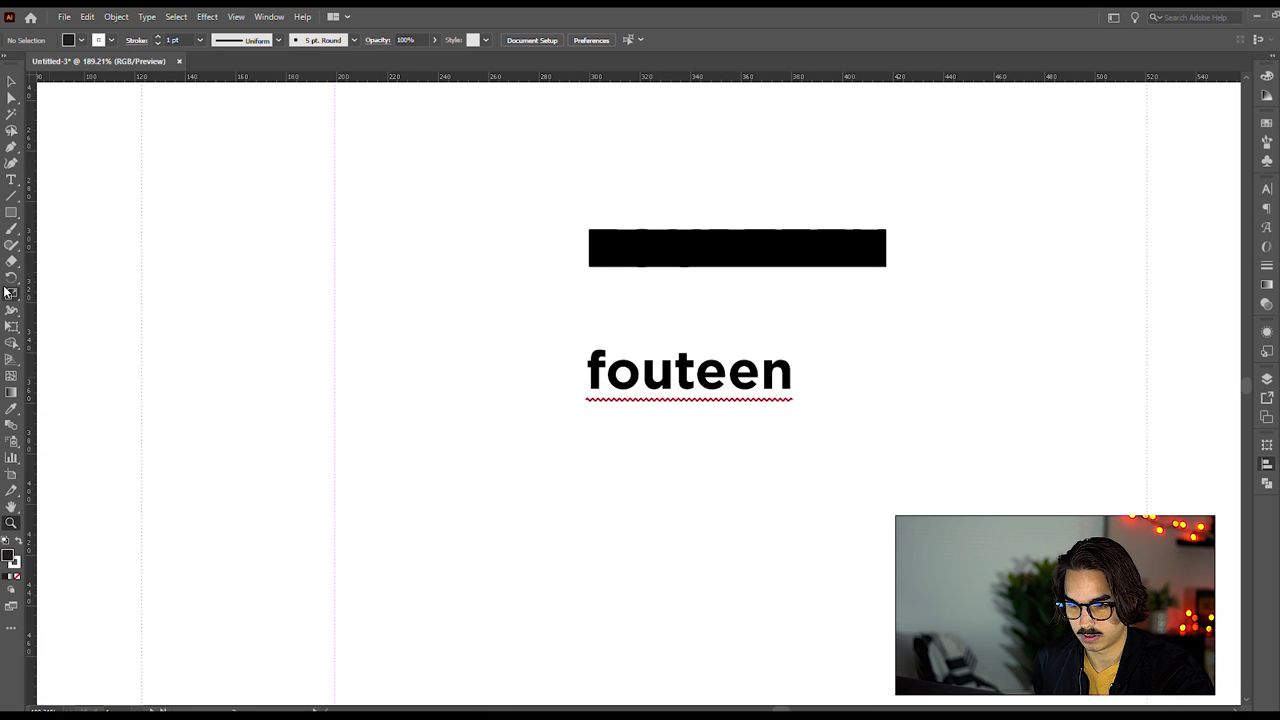
key("m")
left_click_drag(585, 350, 603, 390)
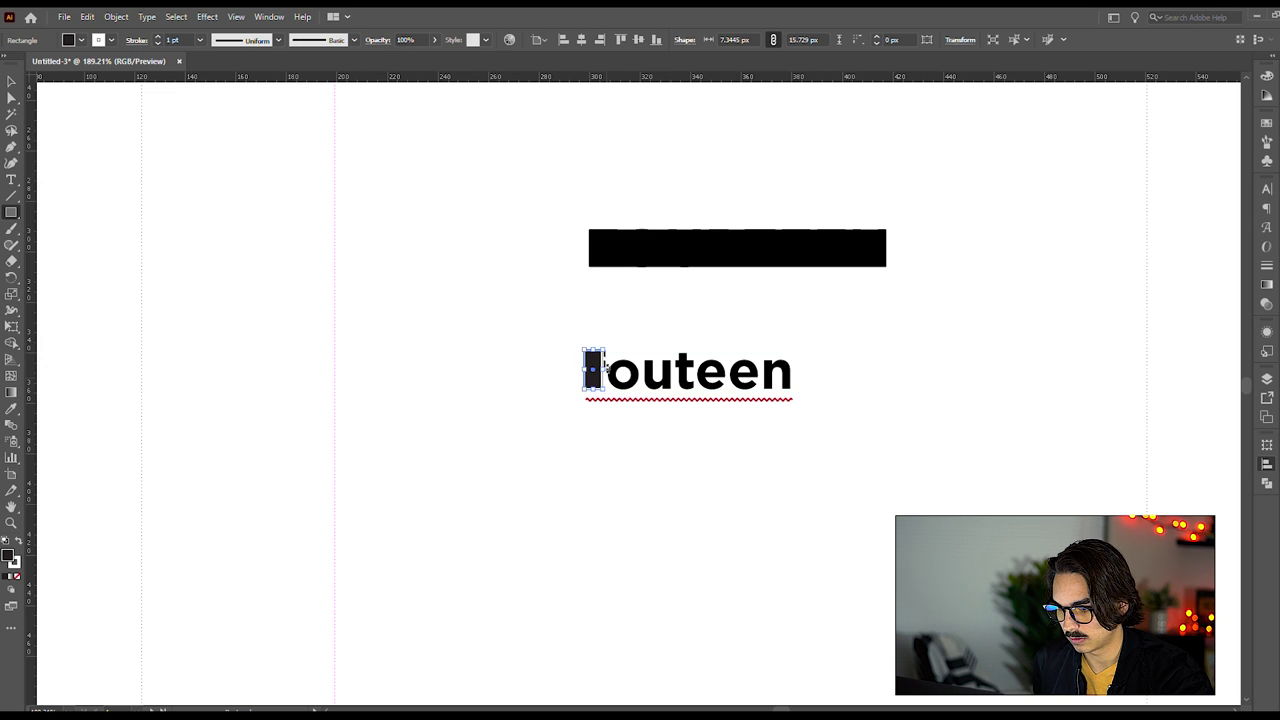
key("ctrl+z")
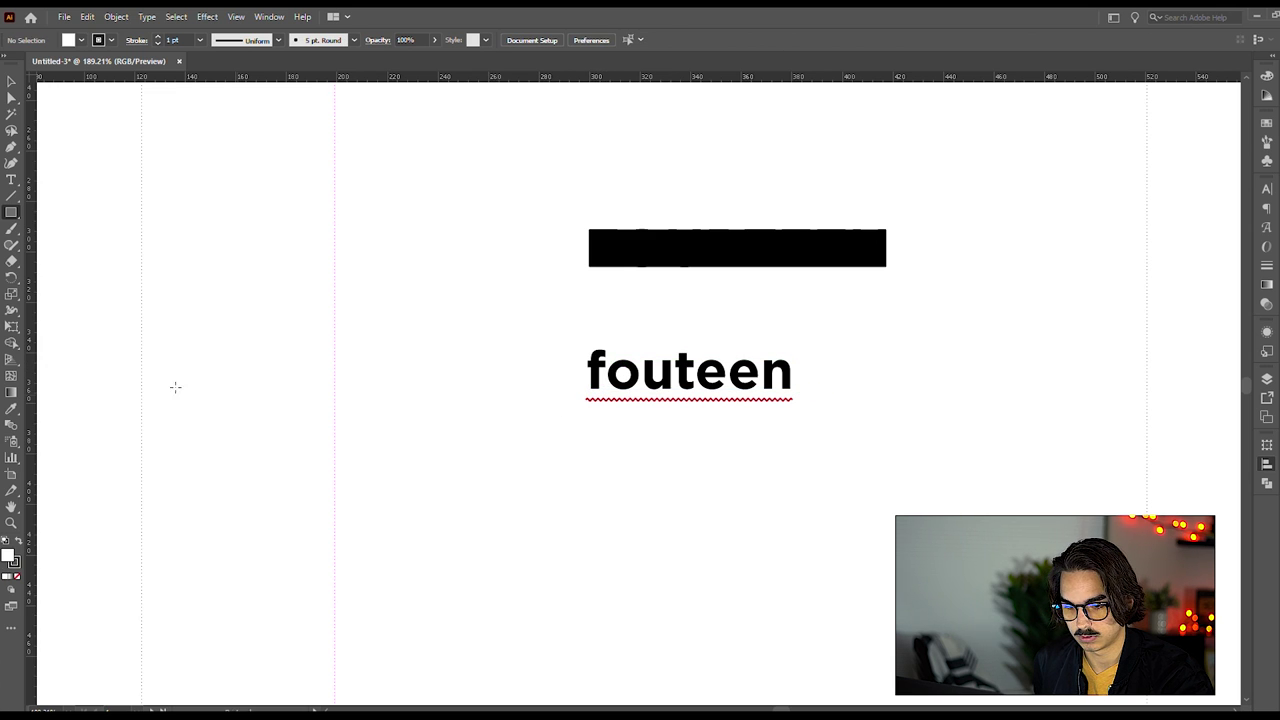
key("shift+x")
mouse_move(584, 349)
left_mouse_down()
mouse_move(588, 557)
mouse_move(604, 386)
mouse_move(694, 393)
left_mouse_up()
left_click(15, 82)
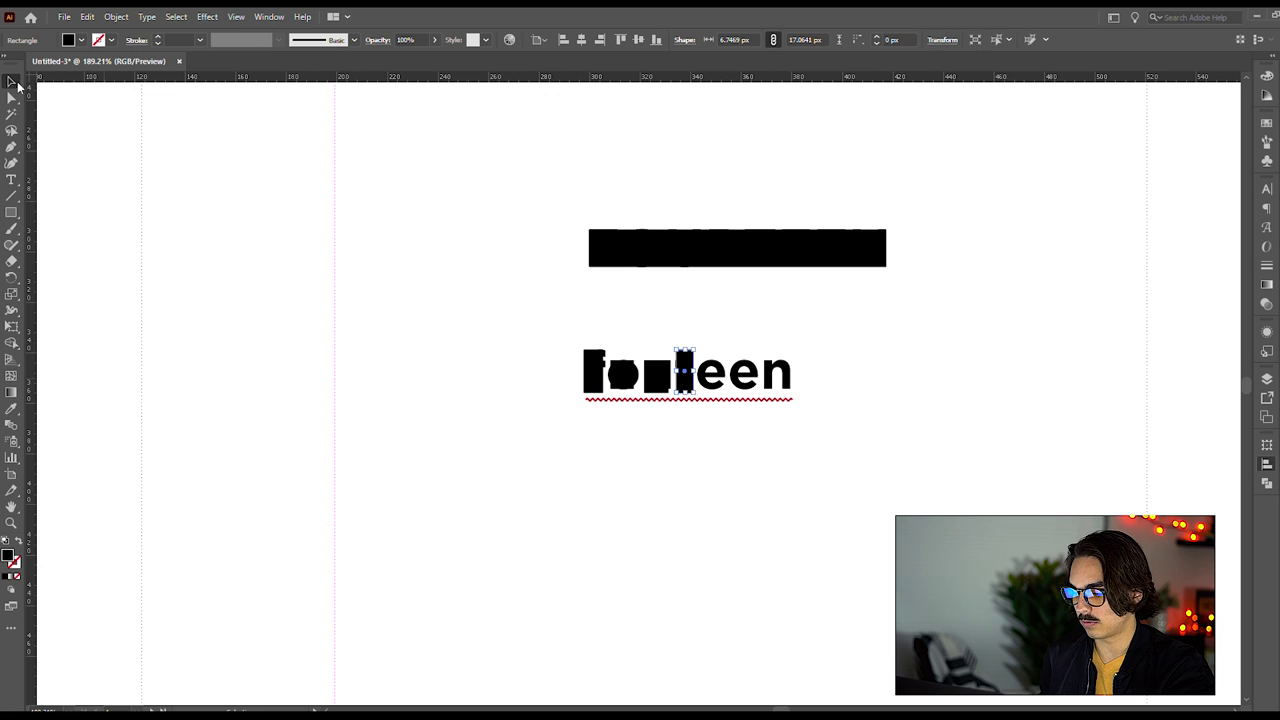
- Delete the small black rectangles covering the letters of the lowercase word
key("Delete")
left_click(650, 368)
key("Delete")
left_click(625, 372)
key("Delete")
left_click(595, 366)
key("Delete")
- Delete the black rectangle covering the uppercase word FOURTEEN
left_click_drag(800, 478, 588, 218)
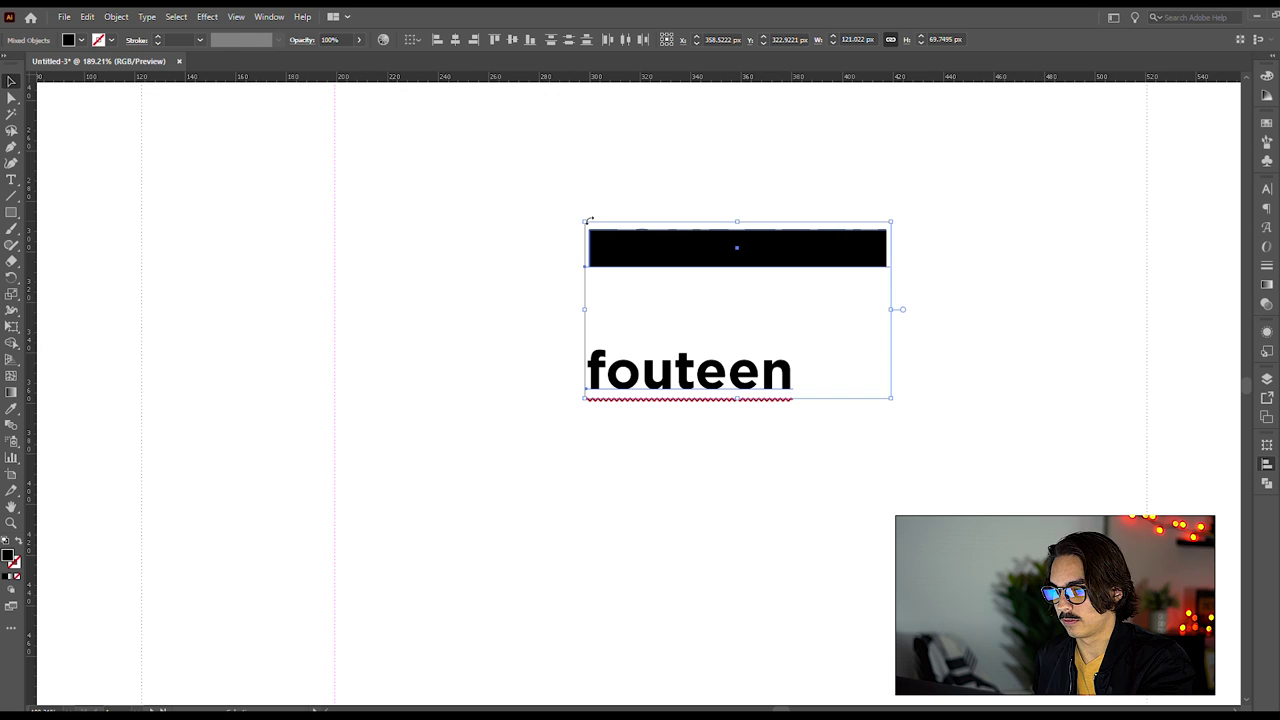
left_click(771, 257)
key("Delete")
- Widen and tighten the tracking of the uppercase word FOURTEEN to compare its word shape
left_click(745, 265)
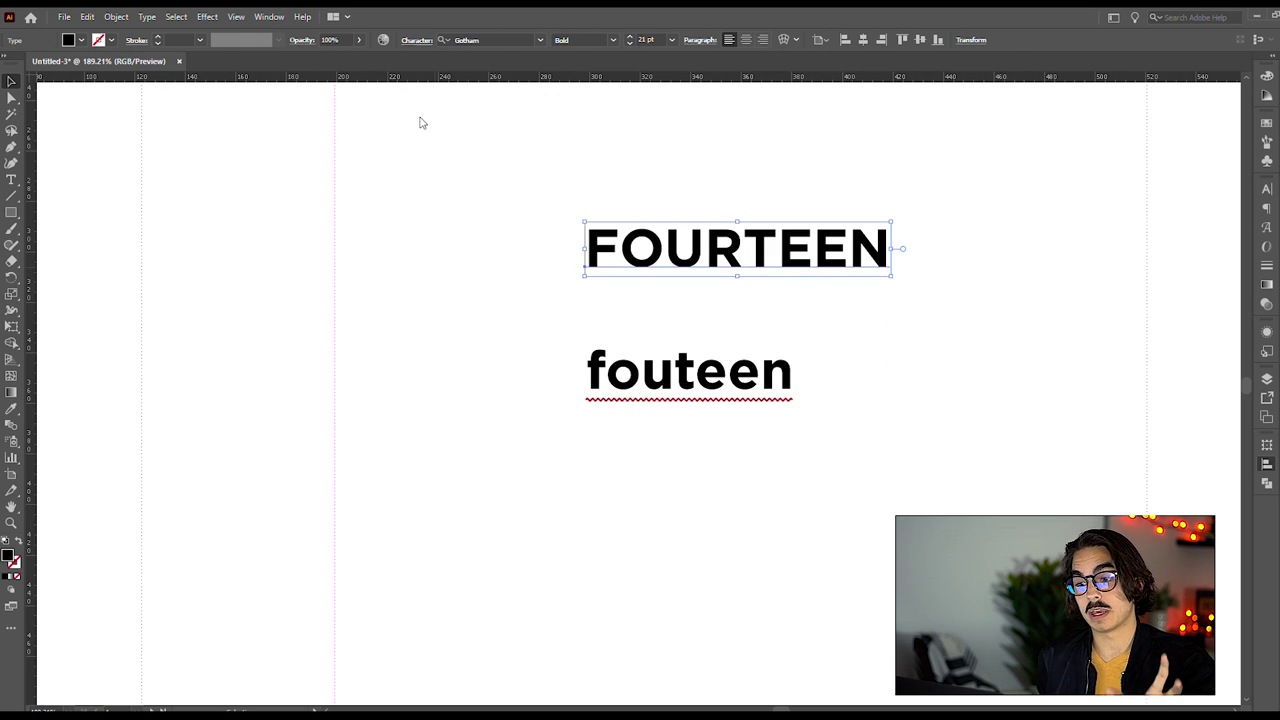
key("alt+Right")
key("alt+Right")
key("alt+Right")
key("alt+Right")
key("alt+Right")
key("alt+Right")
key("alt+Right")
key("alt+Right")
key("alt+Right")
key("alt+Right")
key("alt+Left")
key("alt+Left")
key("alt+Left")
key("alt+Left")
key("alt+Left")
key("alt+Left")
key("alt+Right")
key("Escape")
- Delete both the uppercase and lowercase sample words and zoom out to the poster
left_click_drag(827, 462, 640, 232)
key("Delete")
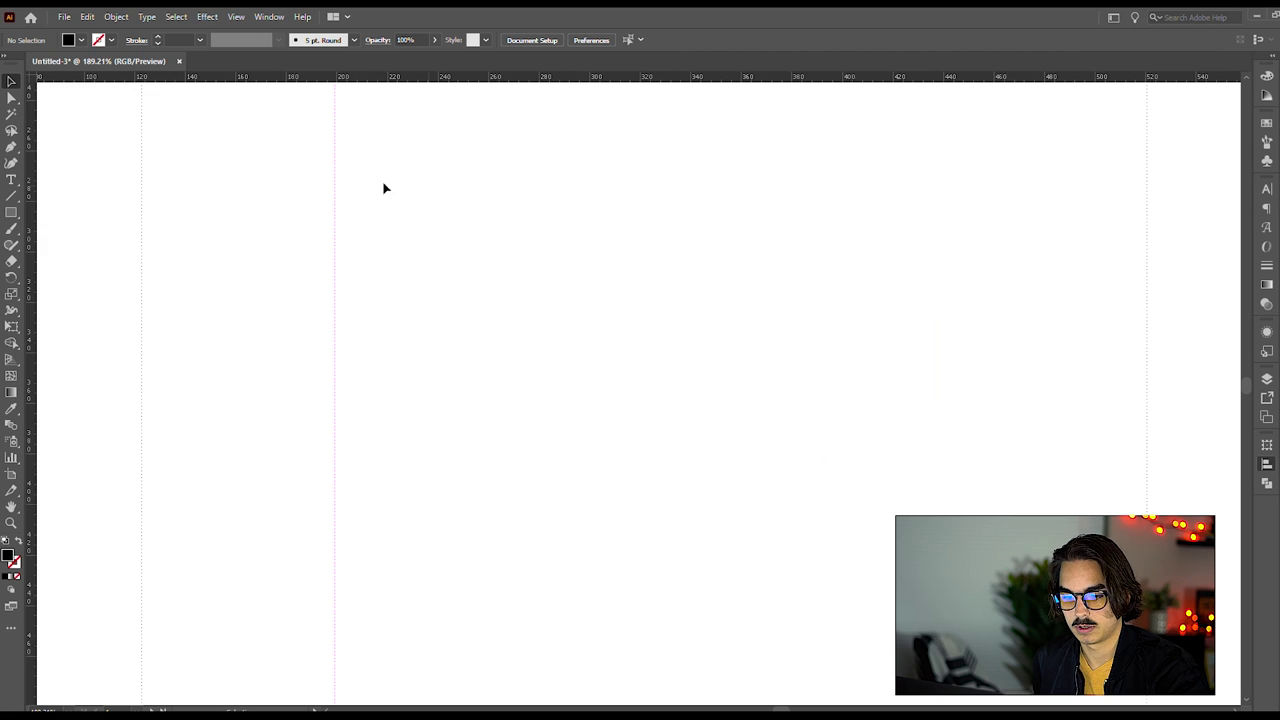
left_click(11, 523)
left_click_drag(754, 220, 470, 300)
left_click_drag(695, 171, 632, 356)
key("v")
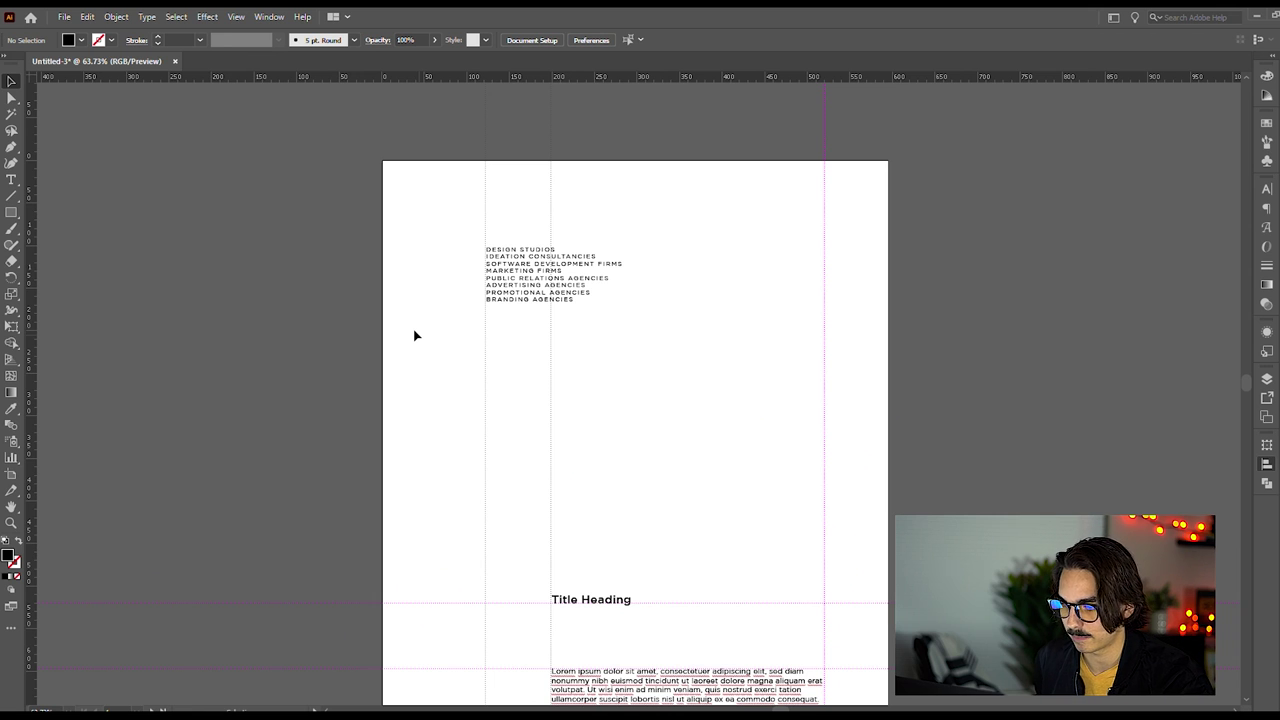
- Nudge the all-caps services list slightly upward along the first vertical guide
scroll(600, 337, "up", 1)
scroll(595, 325, "down", 4)
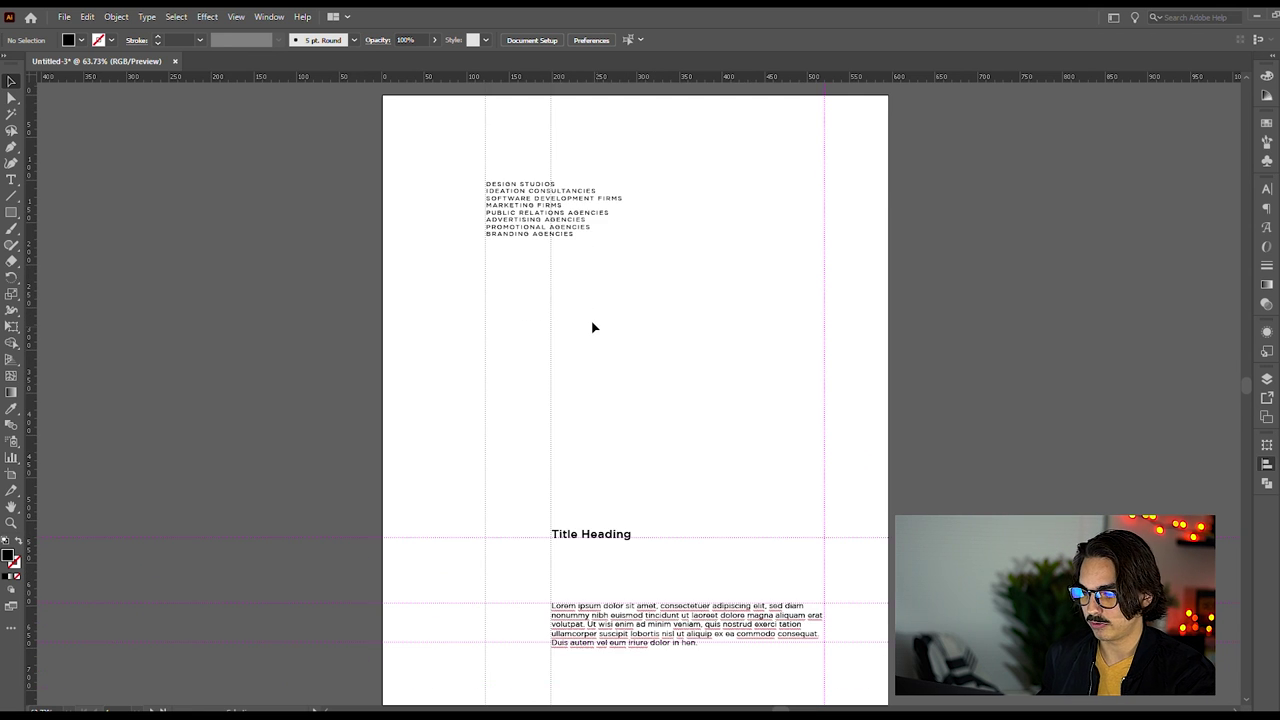
scroll(570, 260, "up", 2)
scroll(600, 240, "down", 2)
scroll(645, 262, "up", 1)
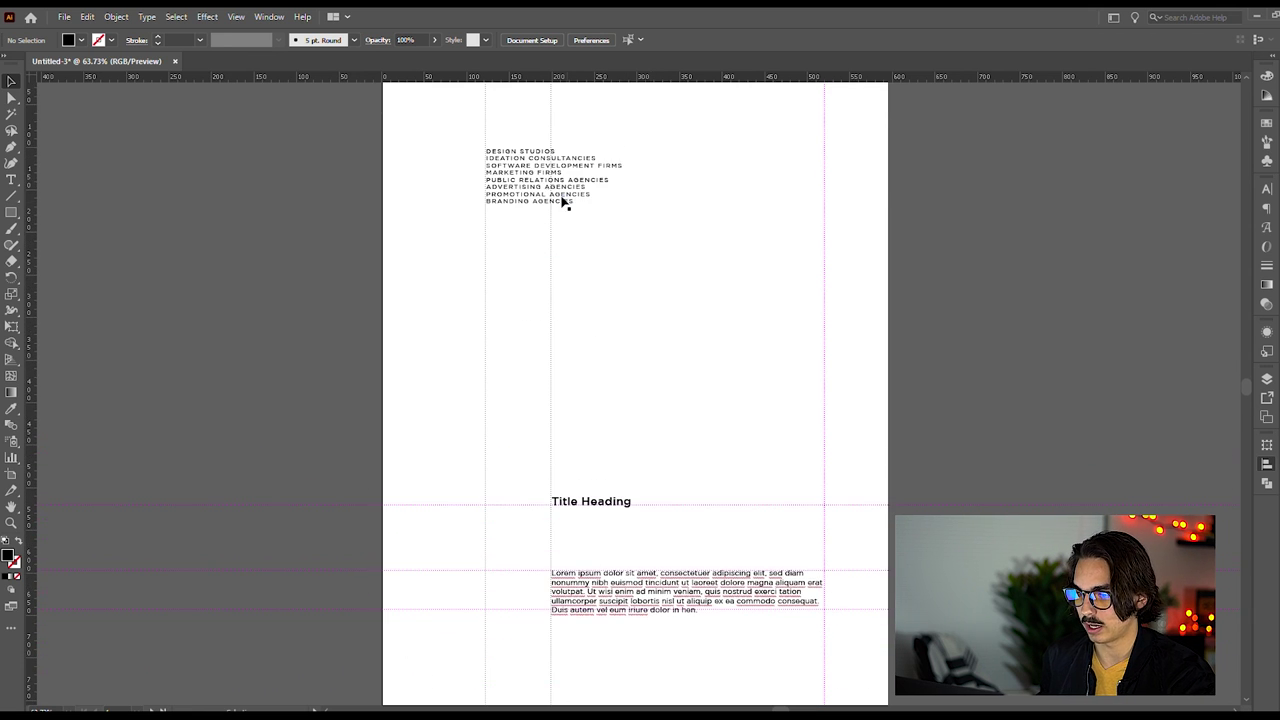
left_click(563, 203)
scroll(650, 306, "up", 1)
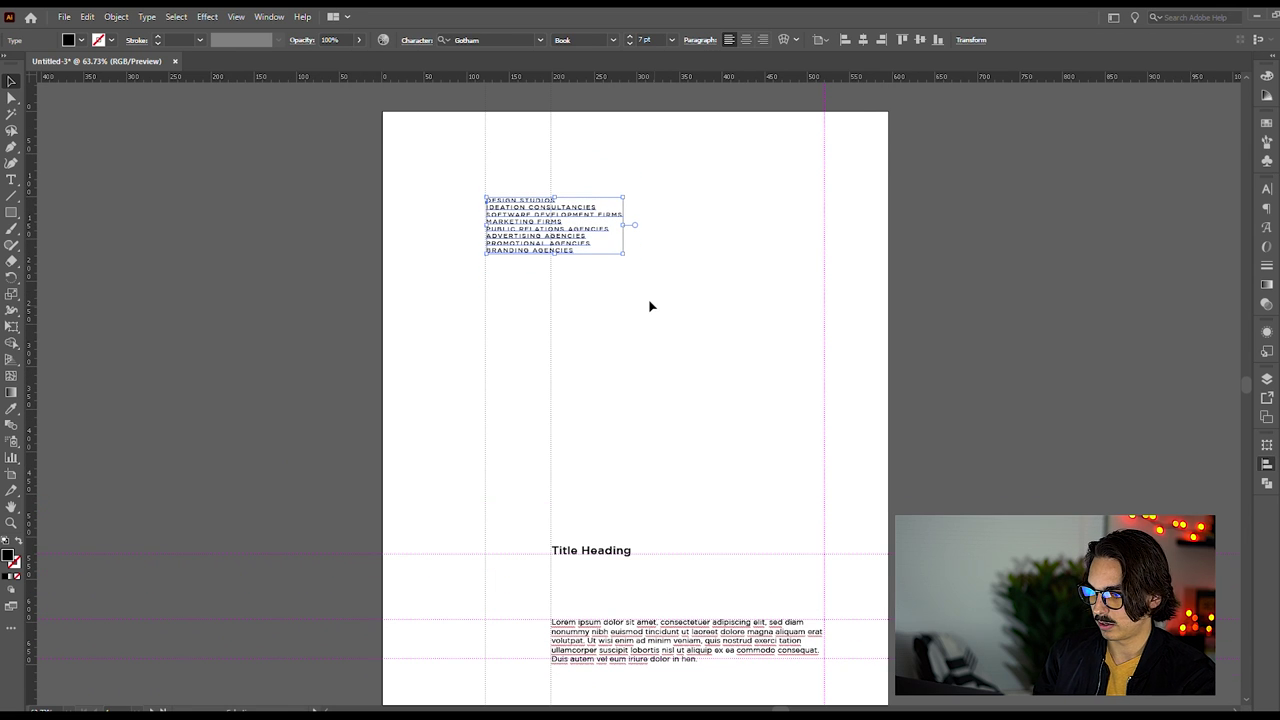
key("shift+Up")
key("shift+Up")
left_click(629, 357)
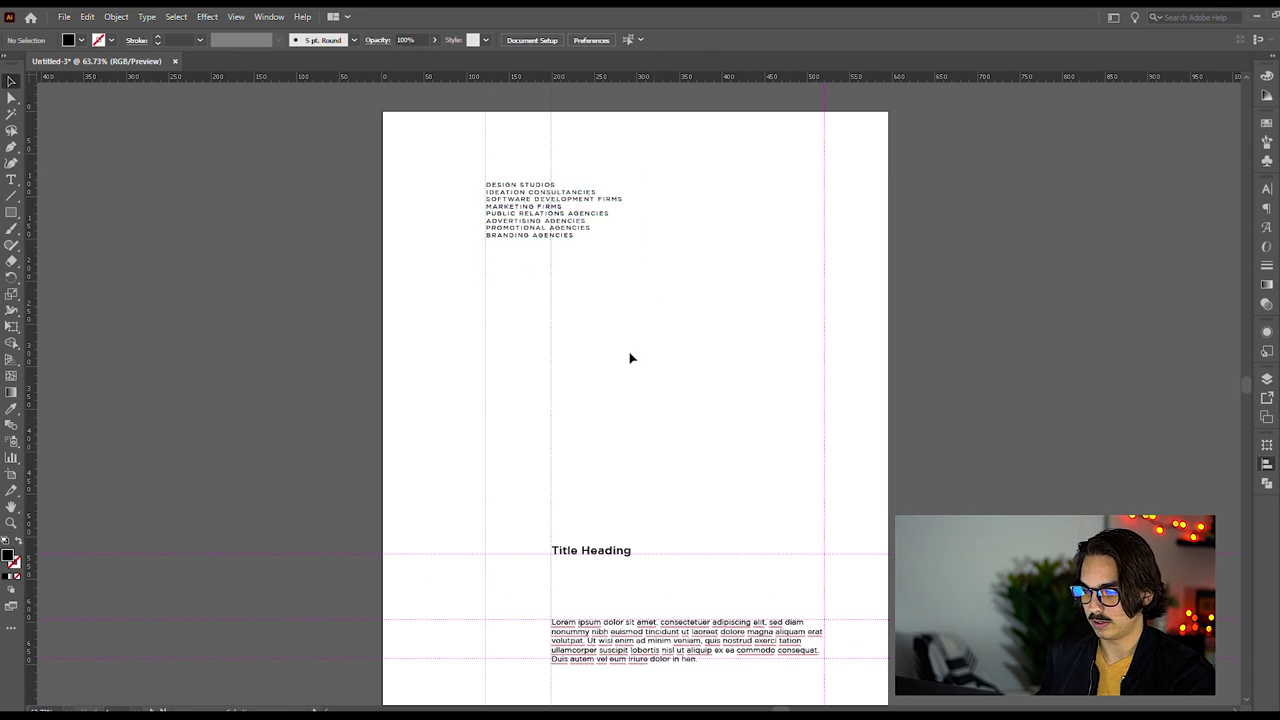
- Hide the guides and zoom out to 50% to examine the whole poster layout
scroll(690, 400, "down", 1)
scroll(701, 415, "up", 1)
key("ctrl+semicolon")
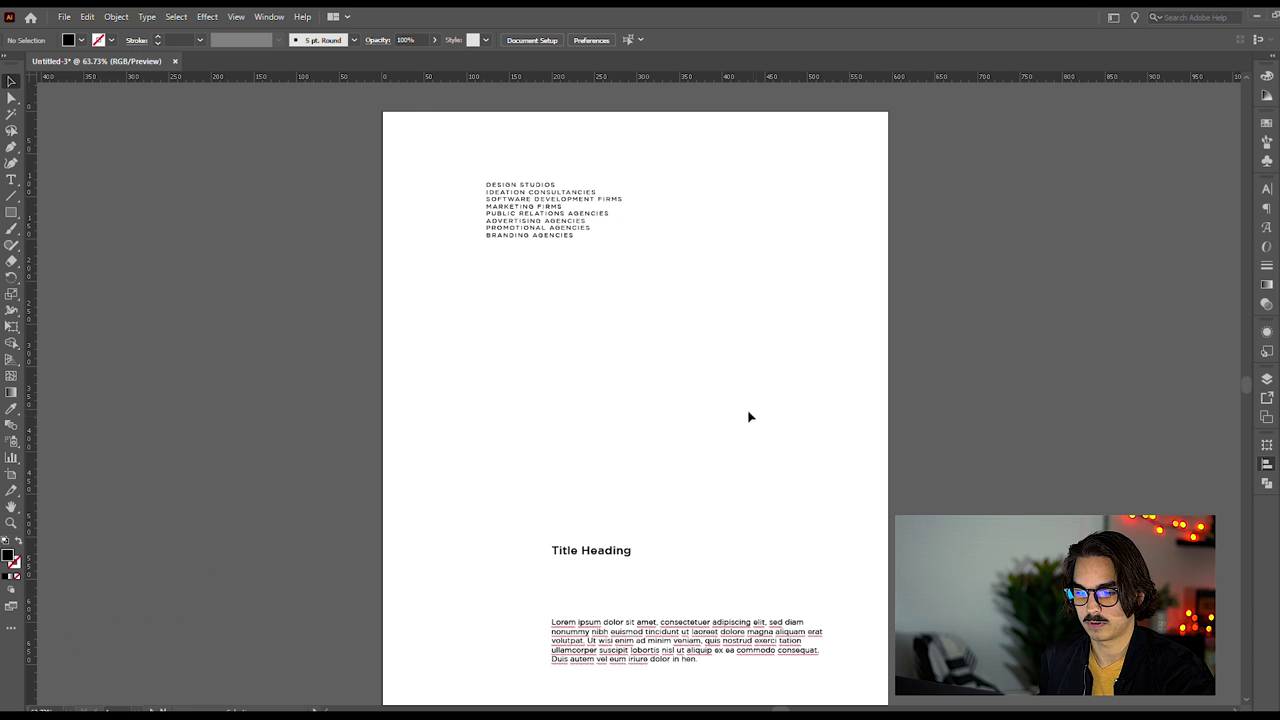
key("z")
left_click(586, 506, "alt")
scroll(766, 457, "up", 2)
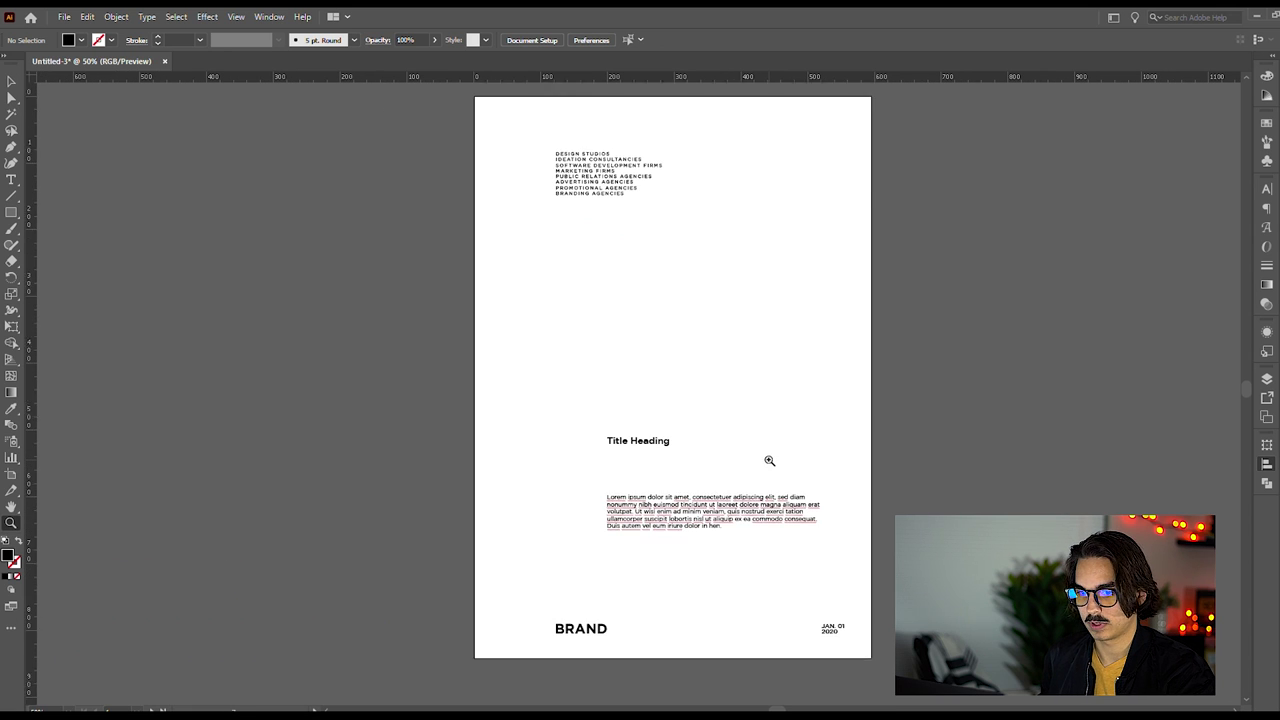
key("v")
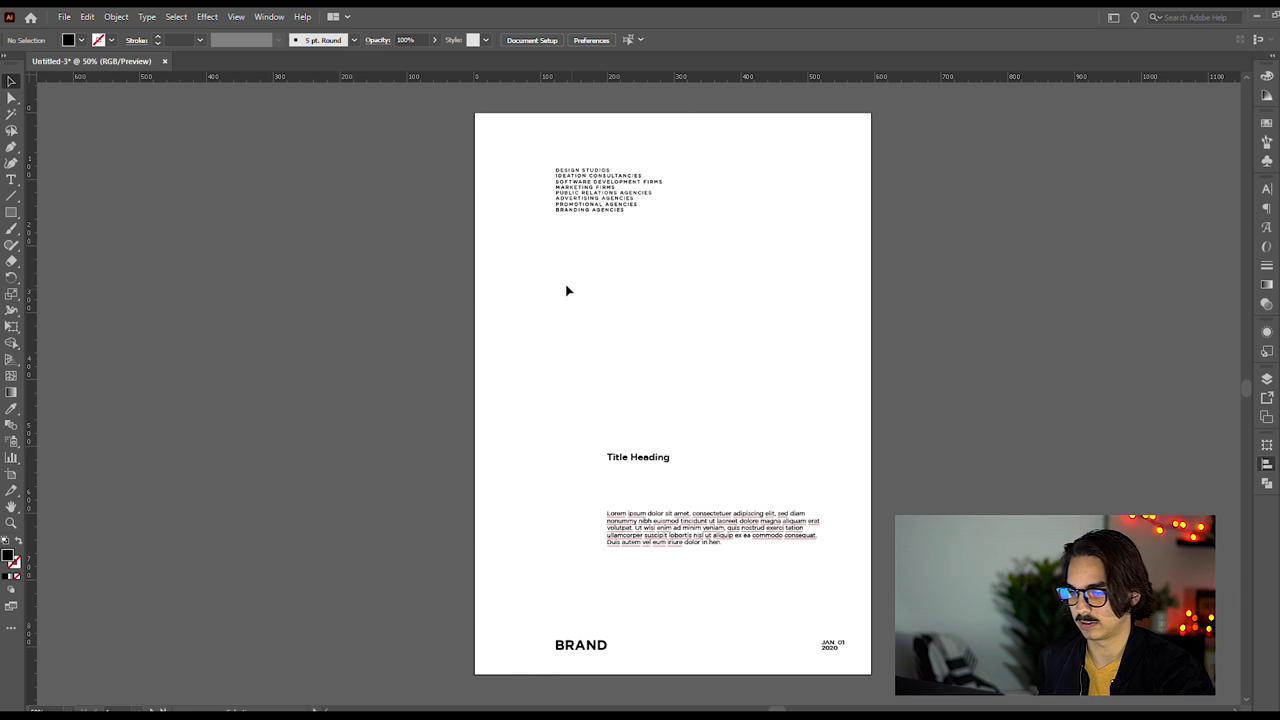
- Show the guides and swap BRAND and the services list vertically, keeping both on the first vertical guide
left_click(586, 213)
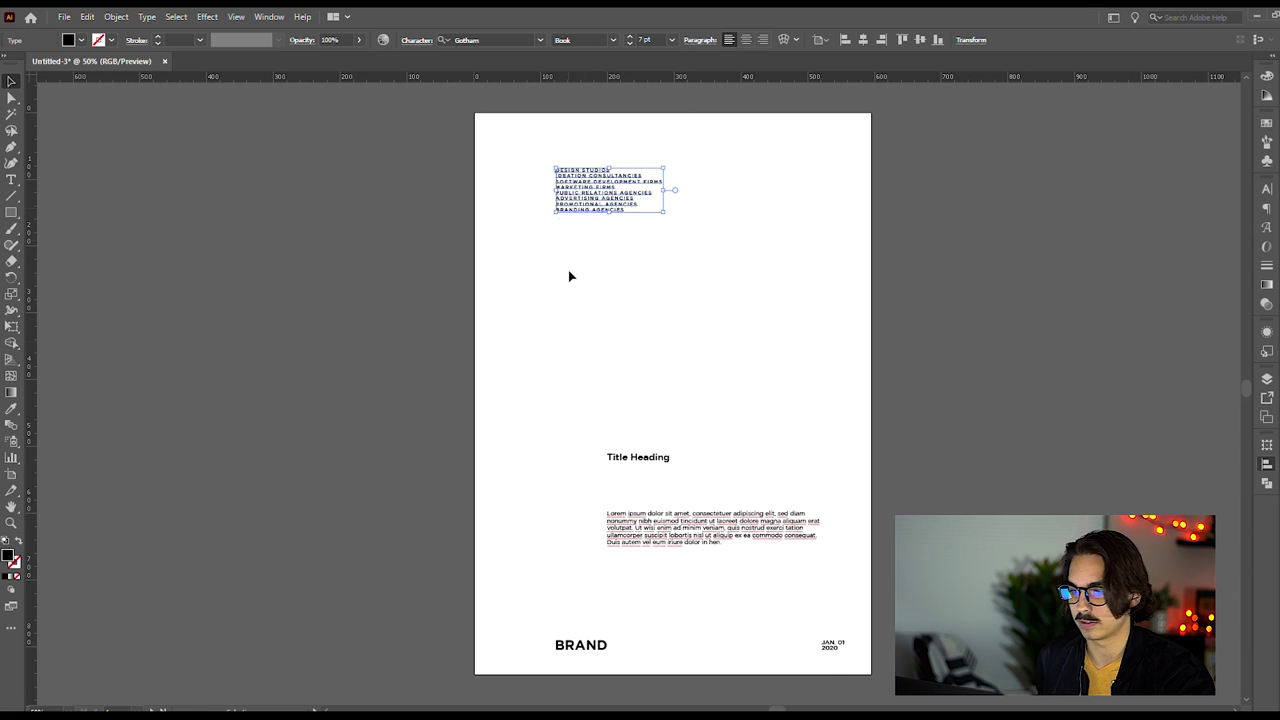
left_click(662, 263)
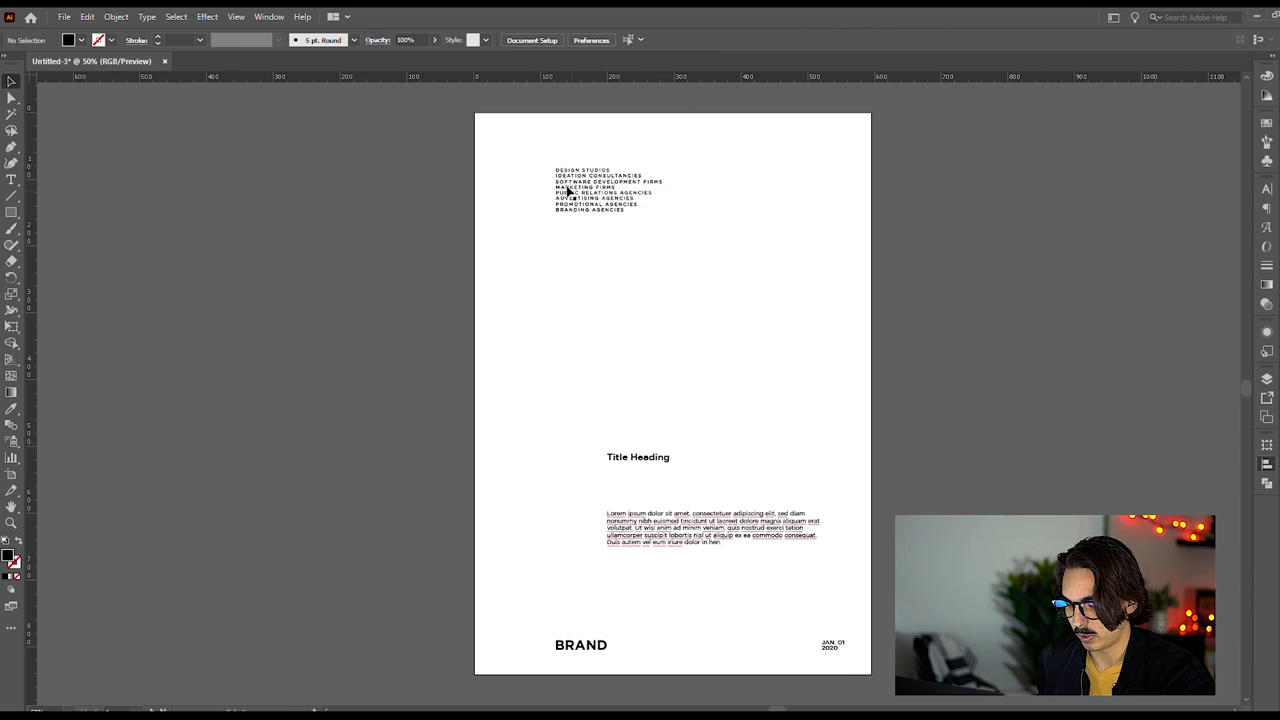
key("ctrl+;")
left_click_drag(583, 193, 673, 622)
left_click_drag(586, 648, 576, 169)
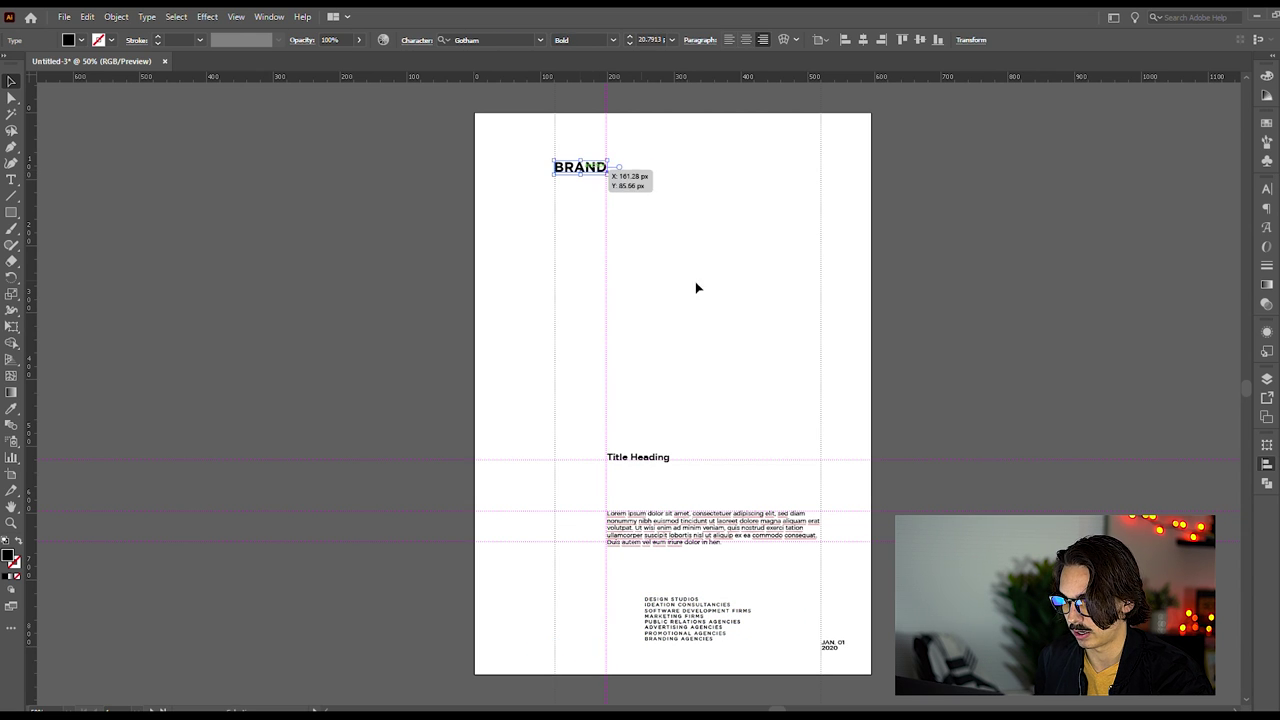
left_click(587, 190)
left_click_drag(671, 620, 583, 630)
- Align the bottom of the services list with the bottom of the date text
left_click(831, 645)
left_click(605, 619, "shift")
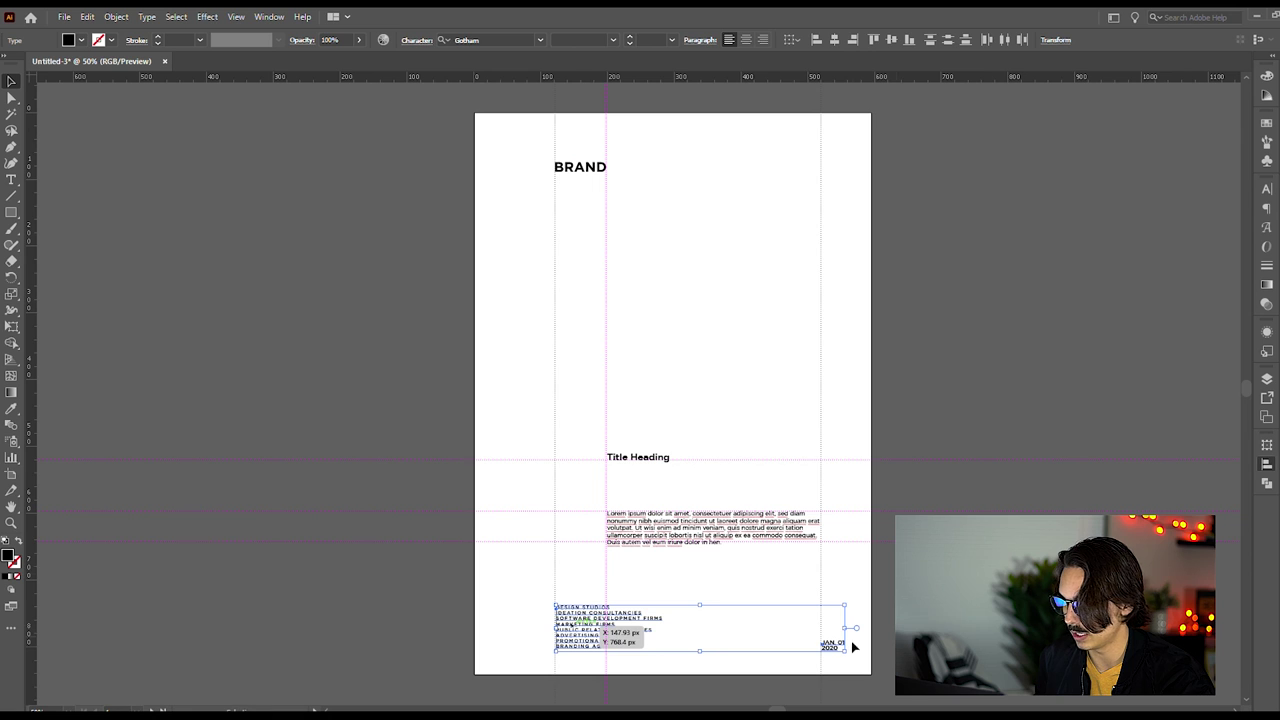
left_click(963, 500)
- Set the services list's font size to 6 pt and align its bottom with the date text again
left_click(636, 630)
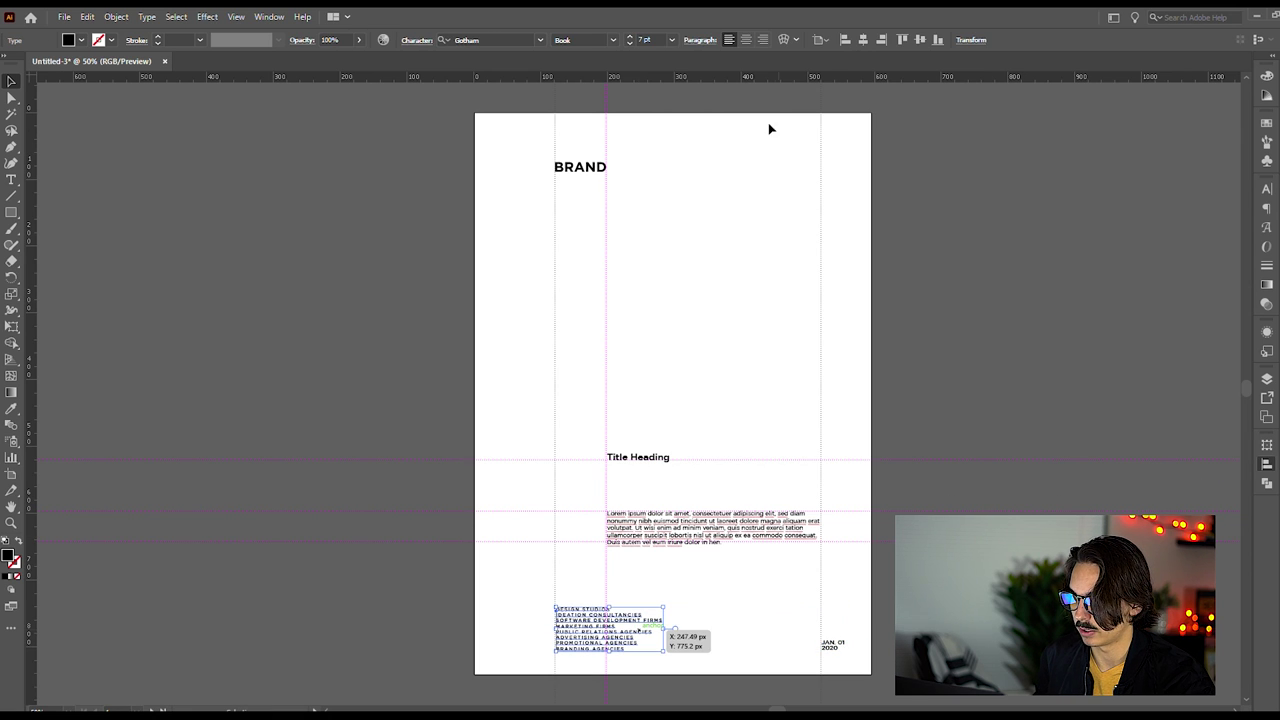
left_click(629, 43)
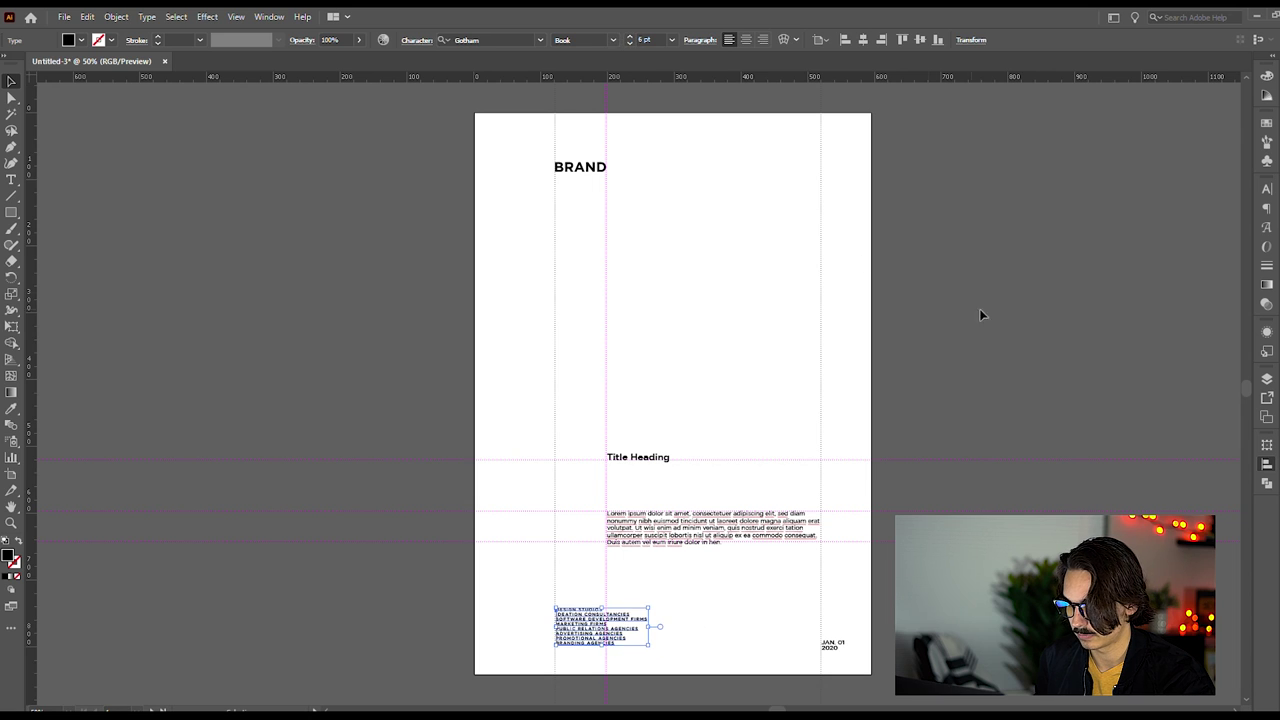
left_click(979, 308)
left_click(645, 620)
left_click(831, 648, "shift")
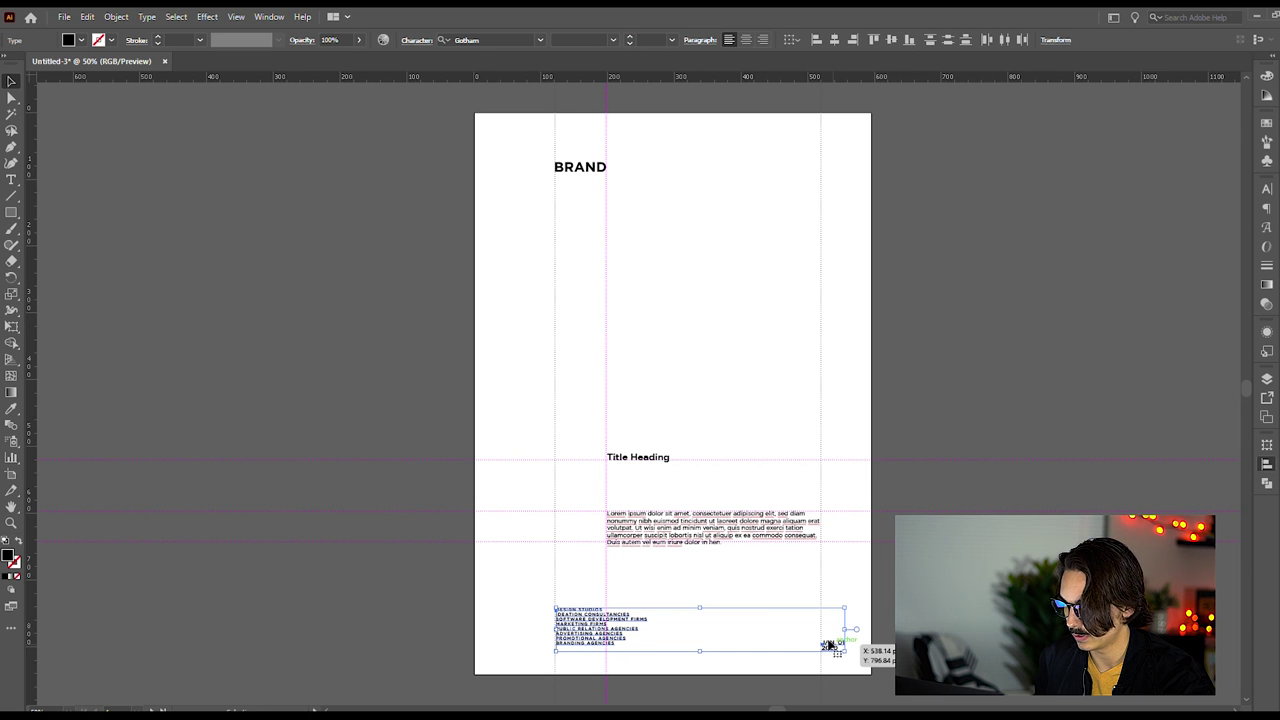
left_click(1003, 380)
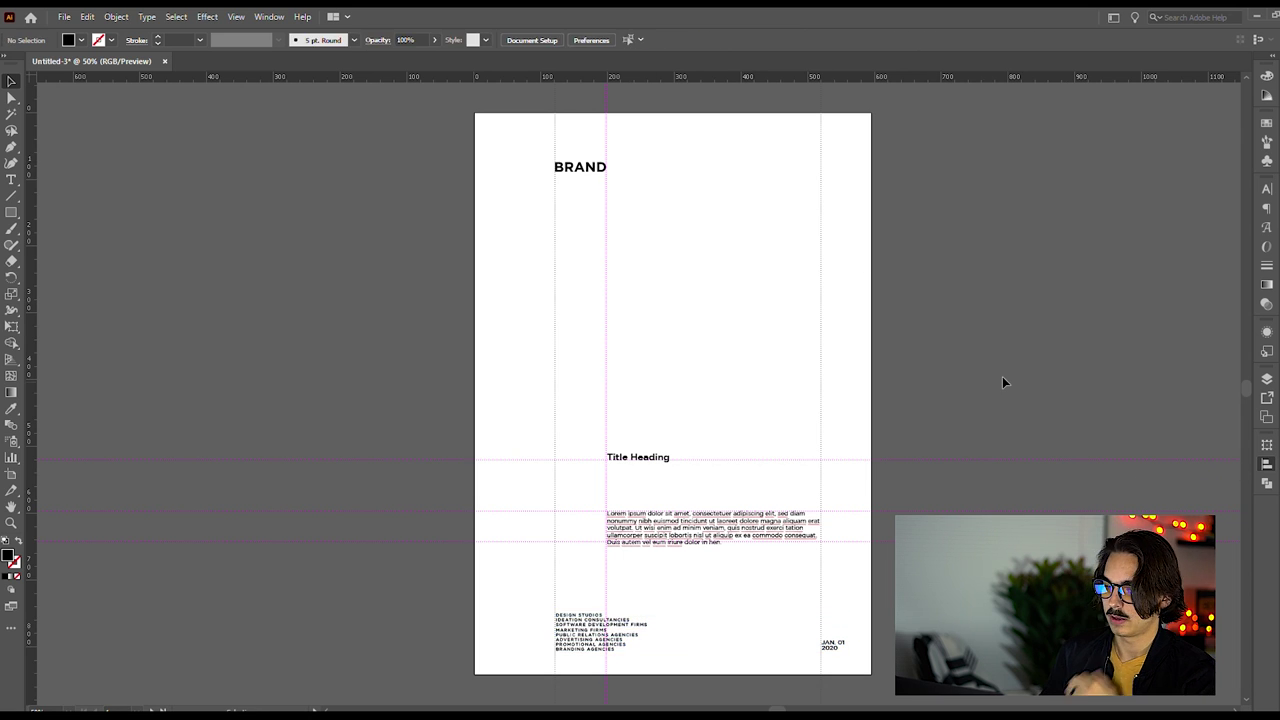
- Move the services list onto the second vertical guide, flush with the heading and body text, and hide the guides
scroll(1003, 380, "up", 1)
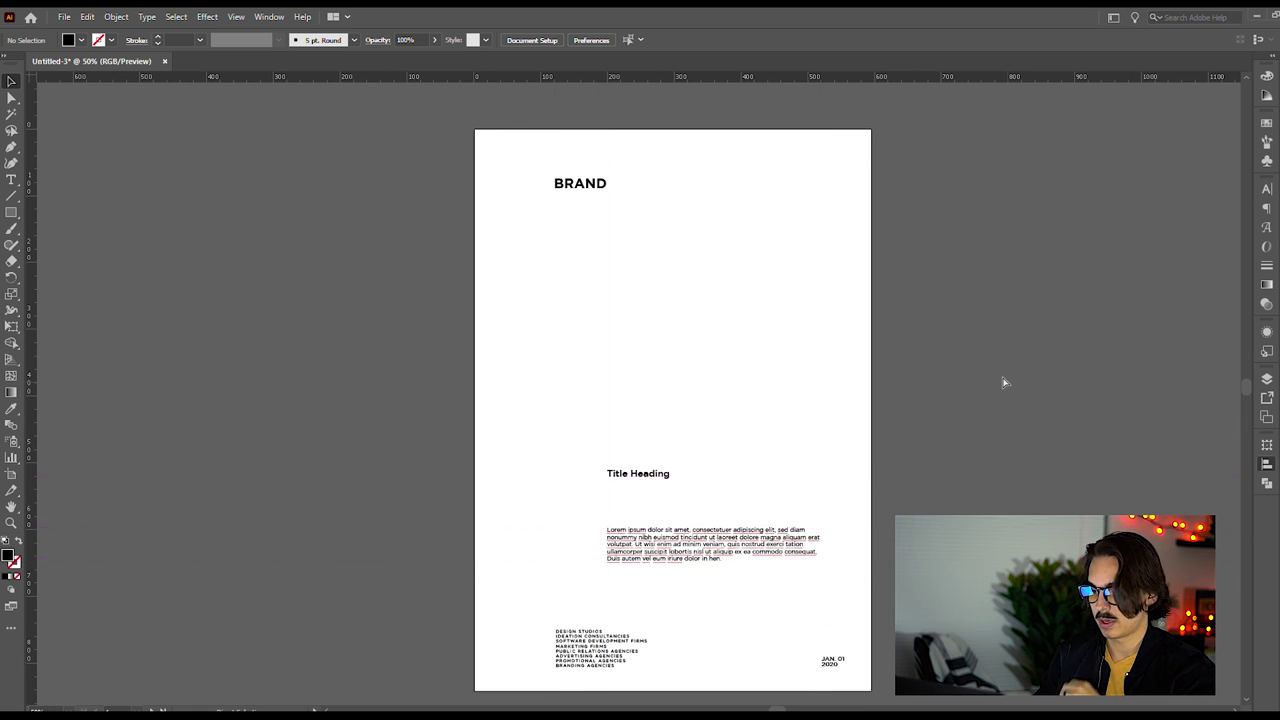
scroll(1005, 367, "down", 4)
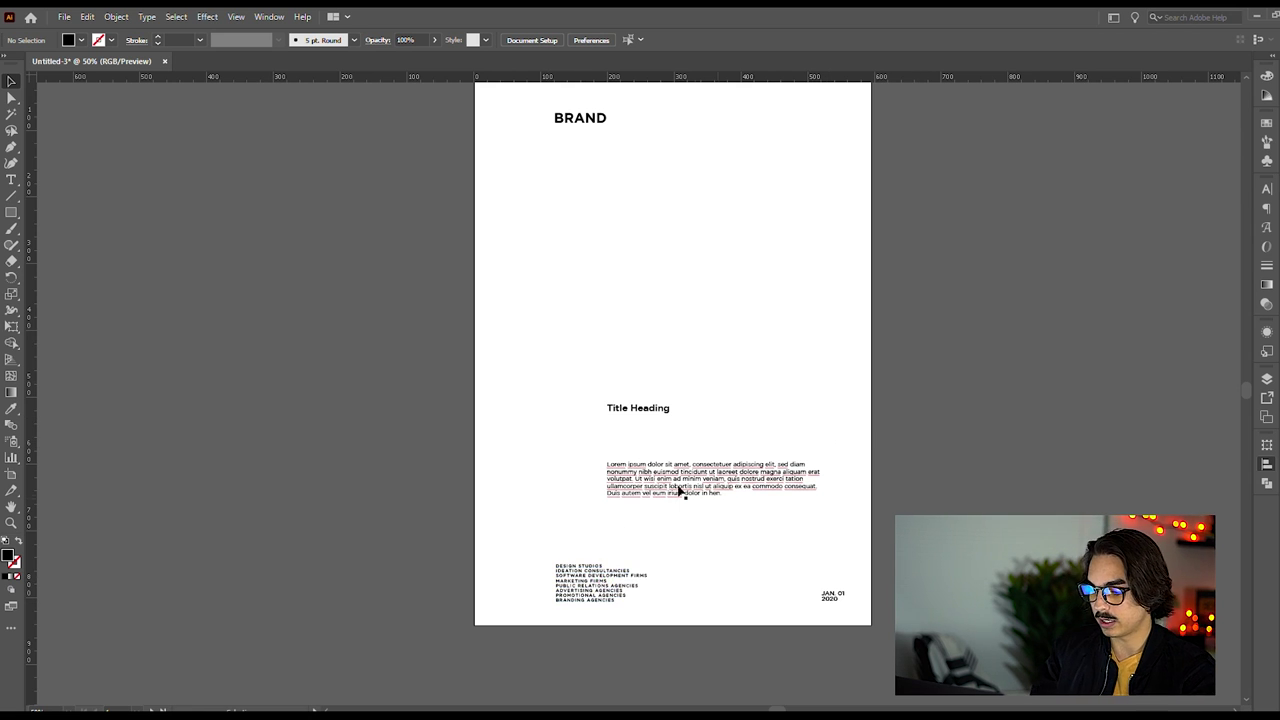
key("ctrl+semicolon")
left_click_drag(580, 570, 632, 570)
left_click(970, 409)
key("ctrl+semicolon")
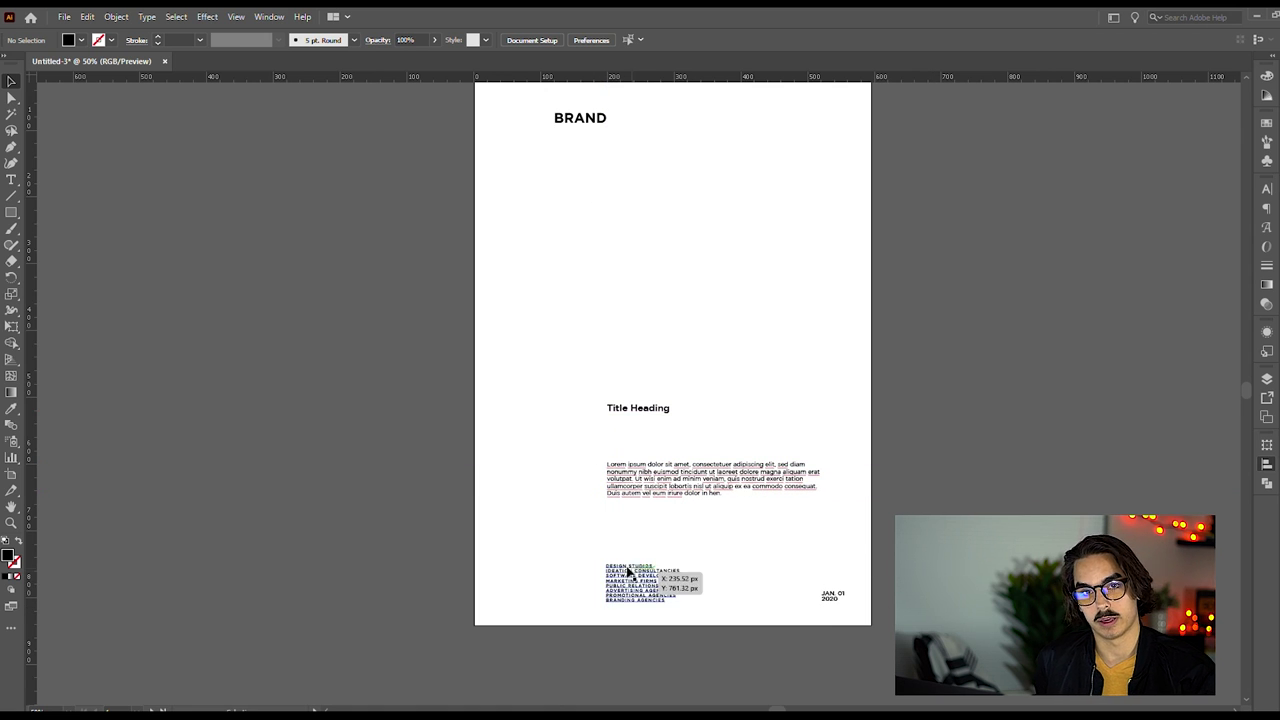
left_click(955, 409)
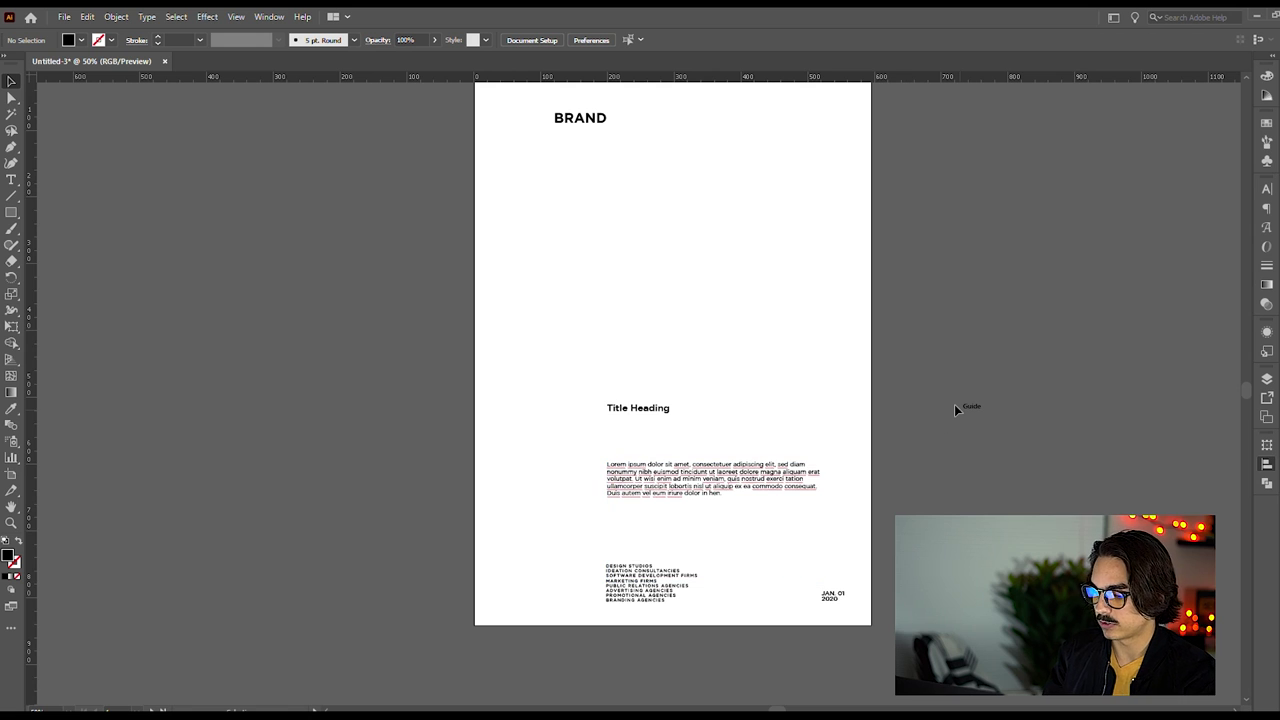
- Show the guides, rotate BRAND to read upward, enlarge it to about 137 pt and fit it between the last vertical guide and the heading guide
key("ctrl+semicolon")
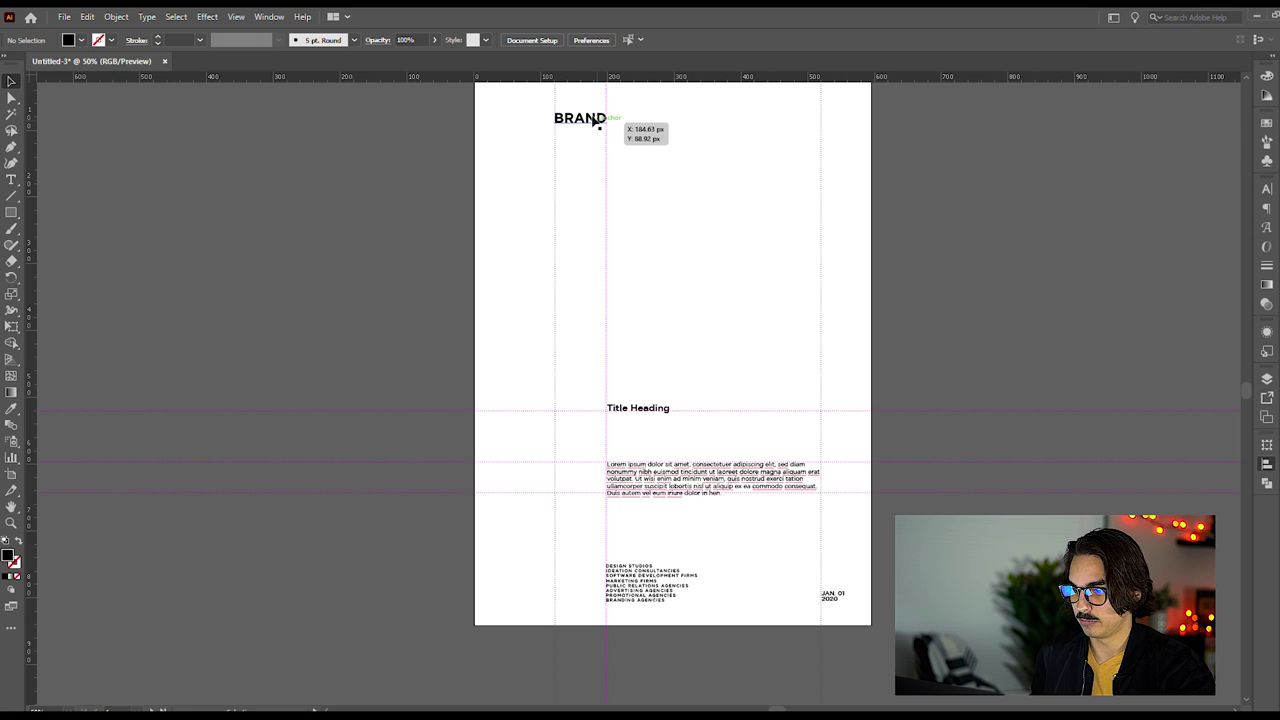
left_click_drag(600, 121, 768, 178)
left_click_drag(812, 235, 858, 249)
left_click_drag(802, 302, 836, 308)
left_click(973, 350)
scroll(973, 350, "up", 1)
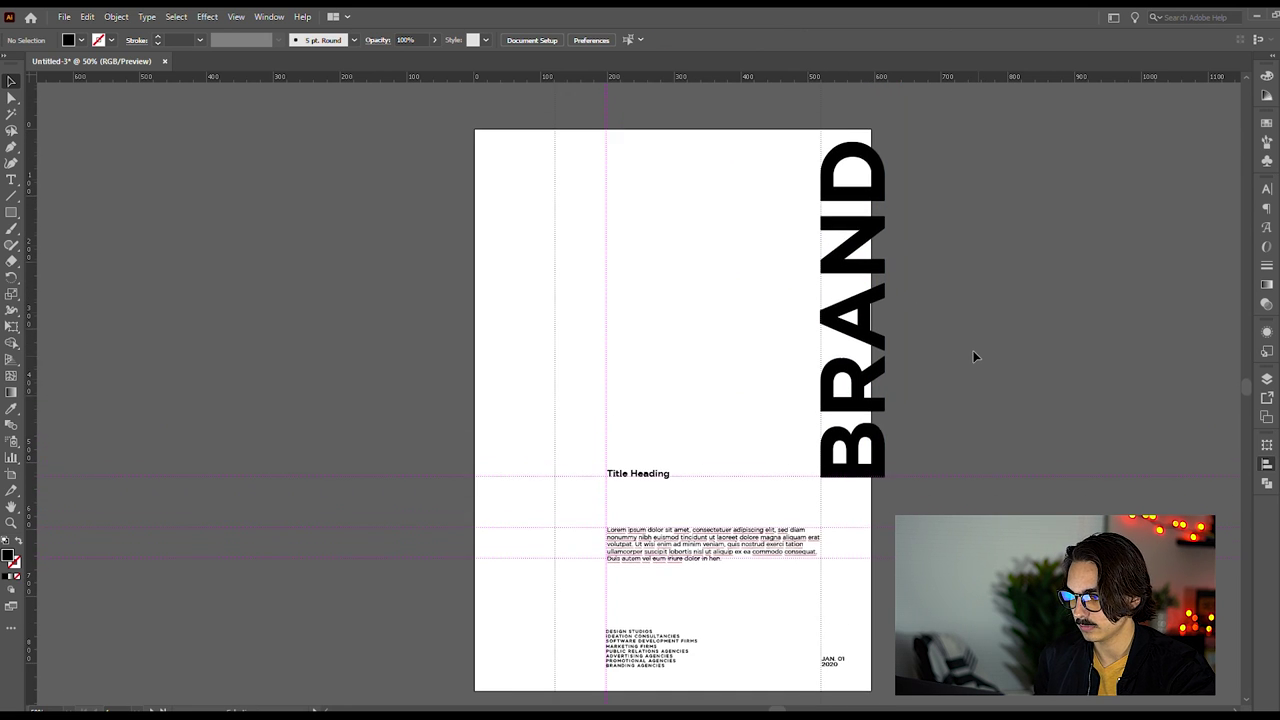
- Clip BRAND at the page edge with a rectangle about 77 × 520 px as a clipping mask, and preview the poster without guides
left_click(860, 252)
key("m")
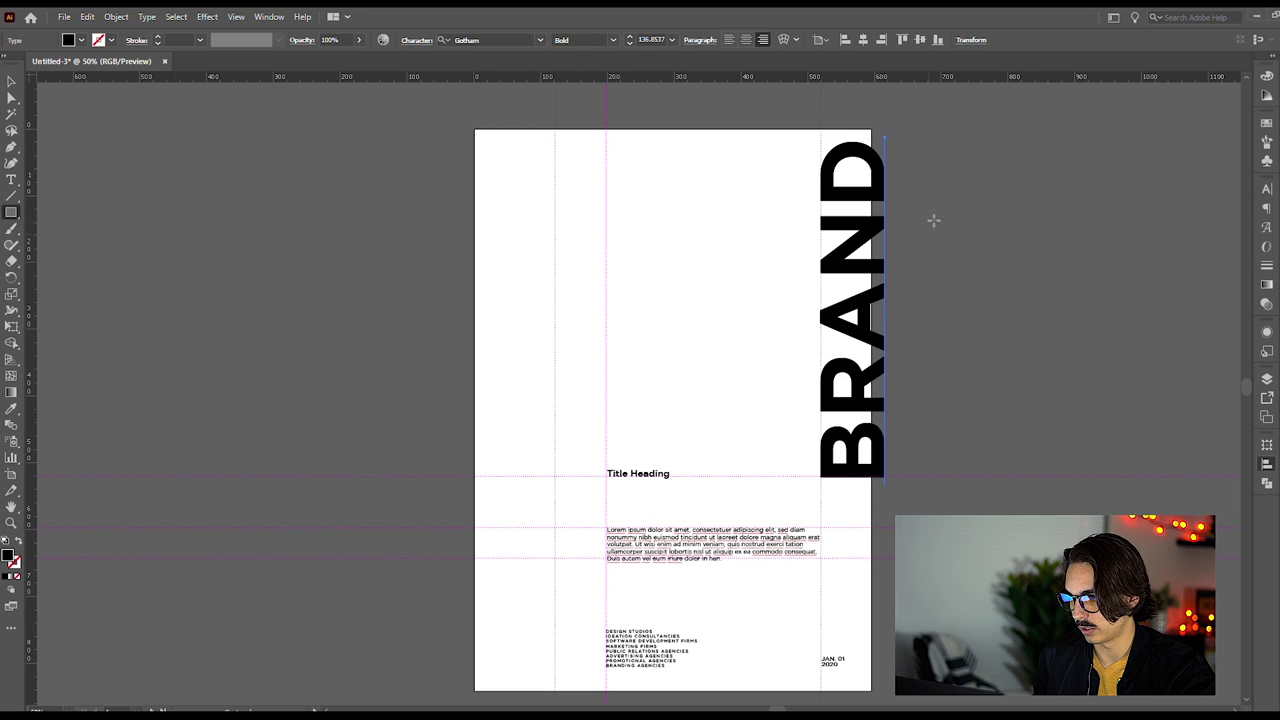
left_click_drag(820, 127, 873, 476)
key("v")
left_click(880, 275, "shift")
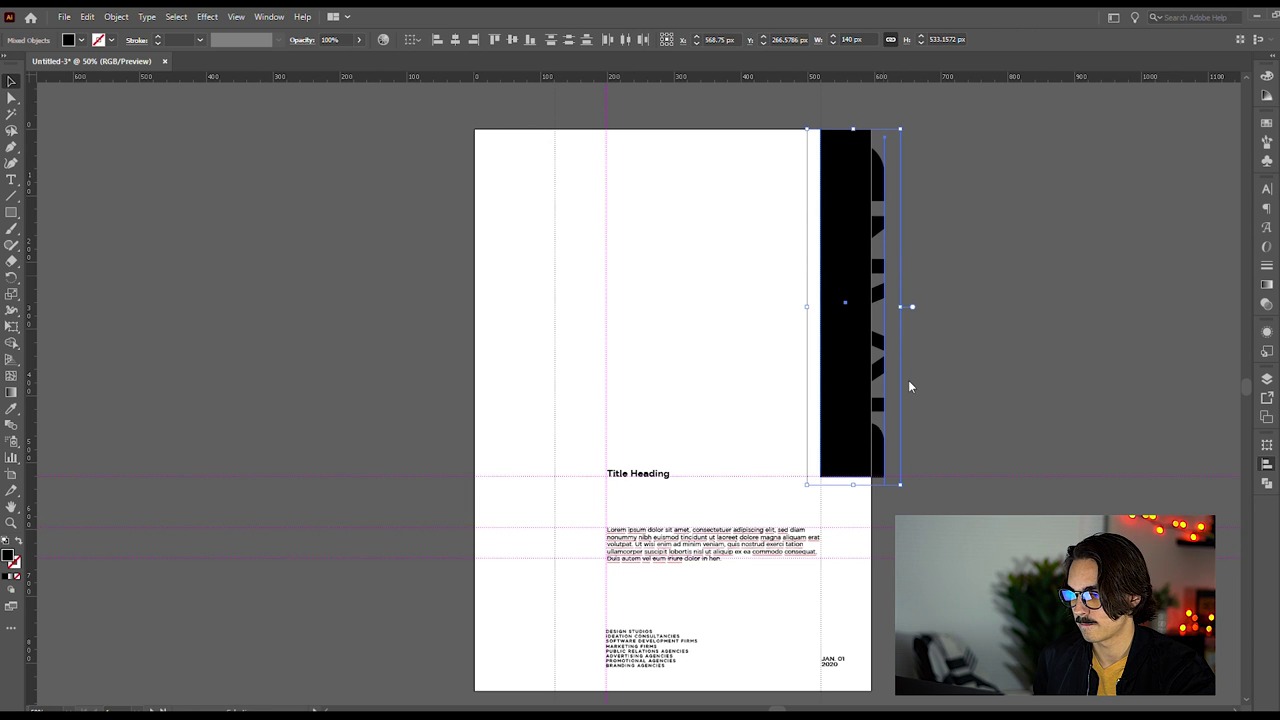
key("ctrl+7")
left_click(931, 443)
scroll(936, 436, "up", 1)
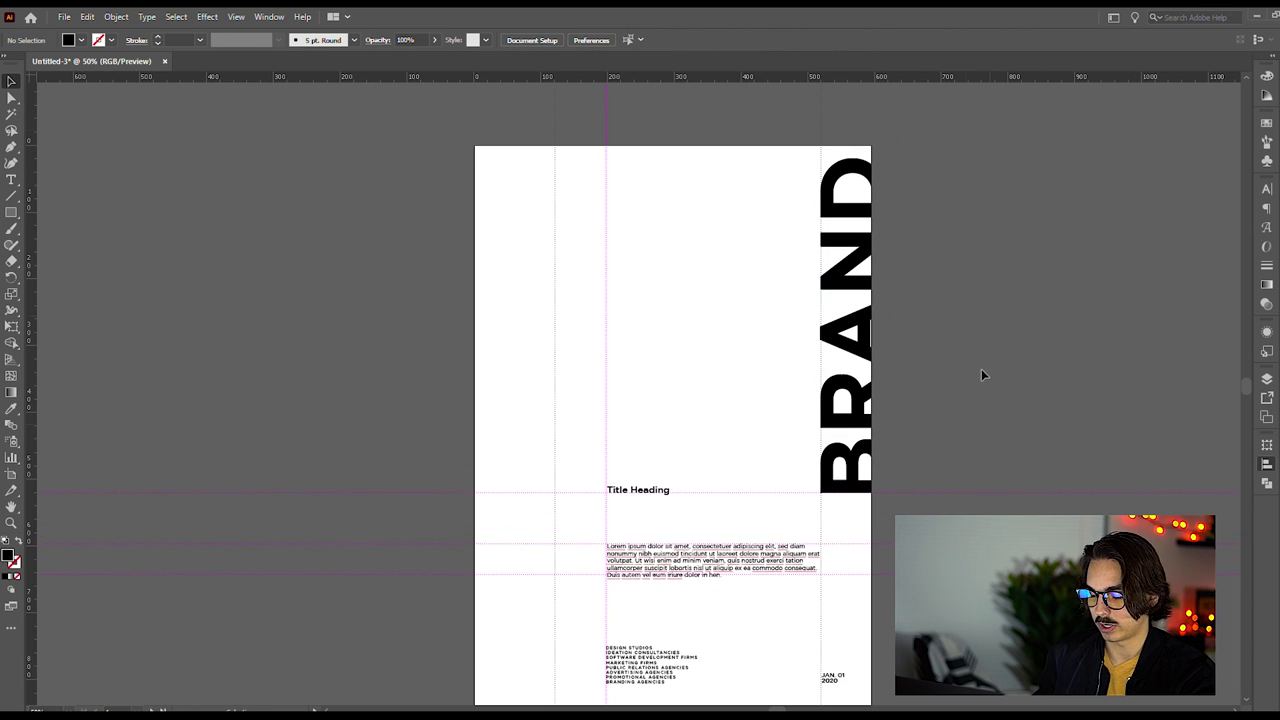
scroll(978, 431, "down", 3)
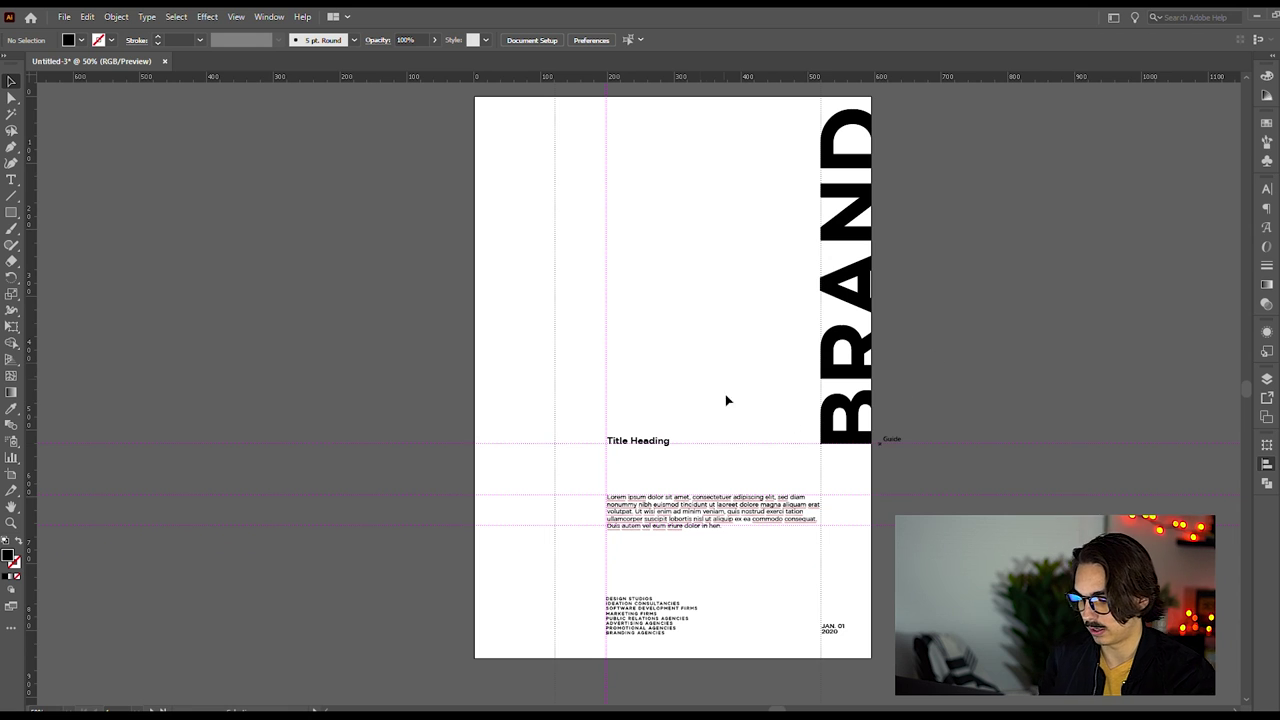
key("ctrl+semicolon")
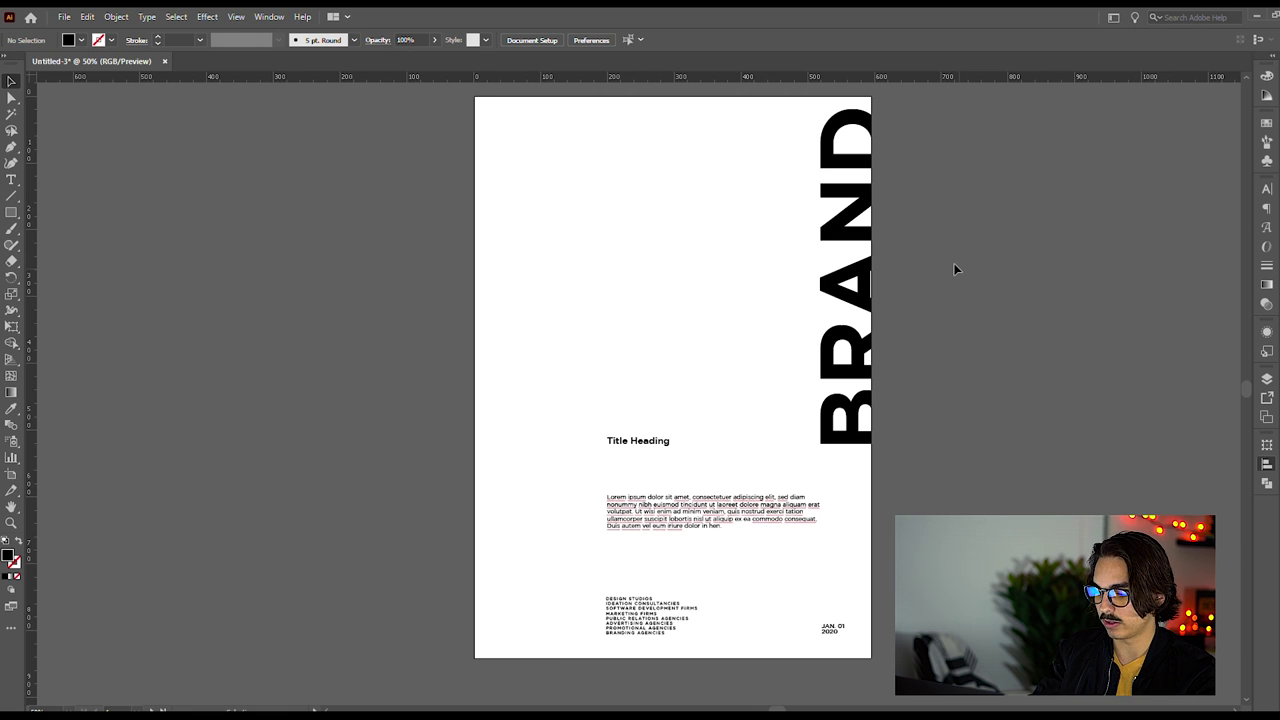
key("ctrl+semicolon")
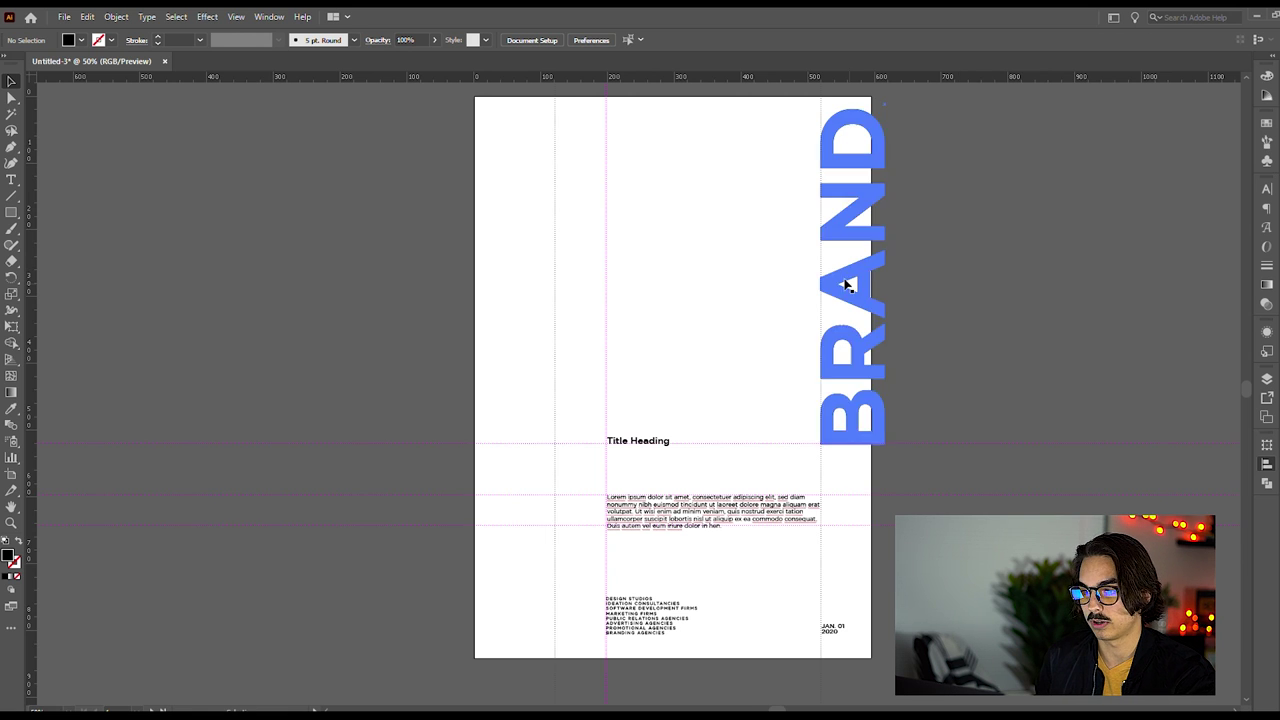
- Change the fill of the BRAND text inside its clipping group to gray and exit the group
left_click(860, 269)
double_click(864, 281)
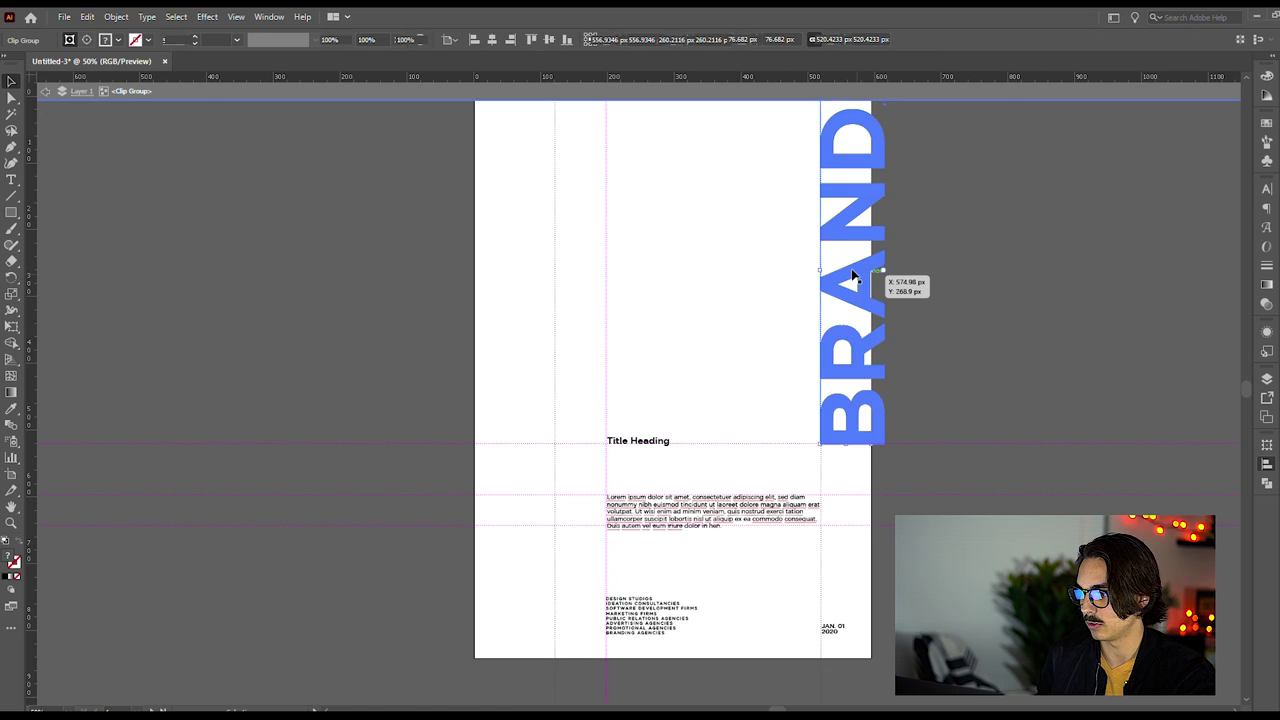
left_click(1174, 200)
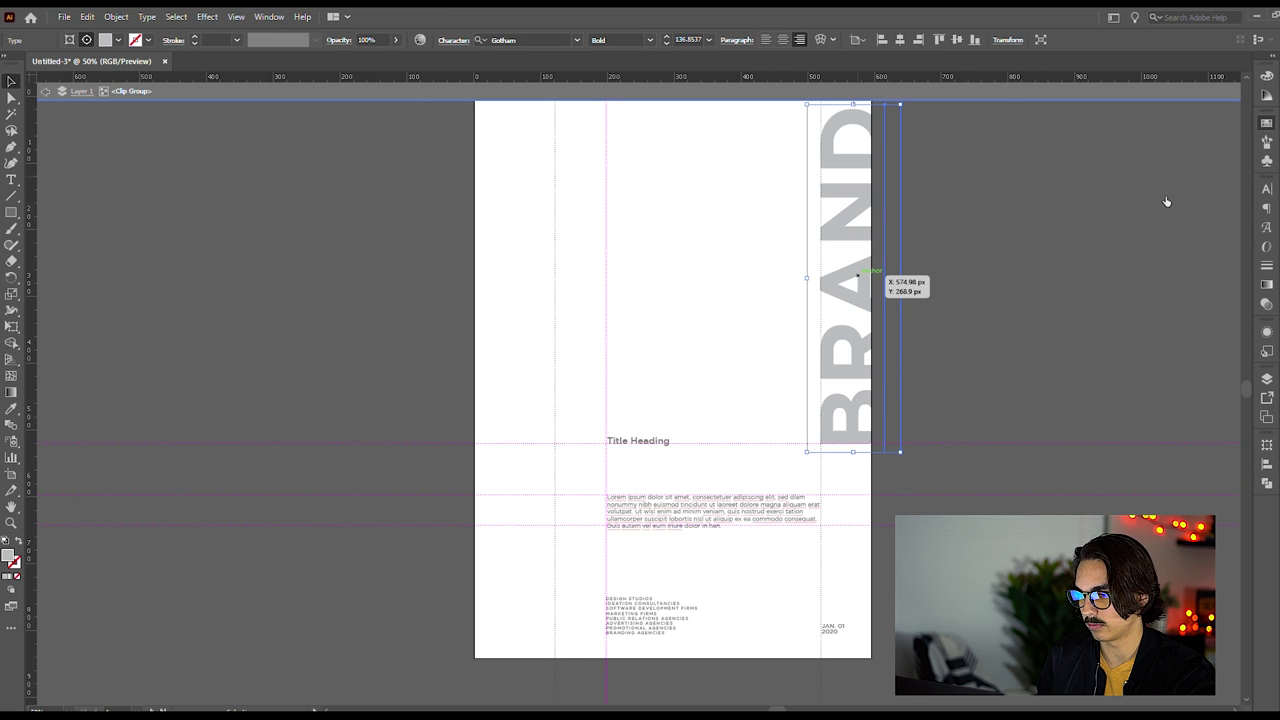
double_click(997, 233)
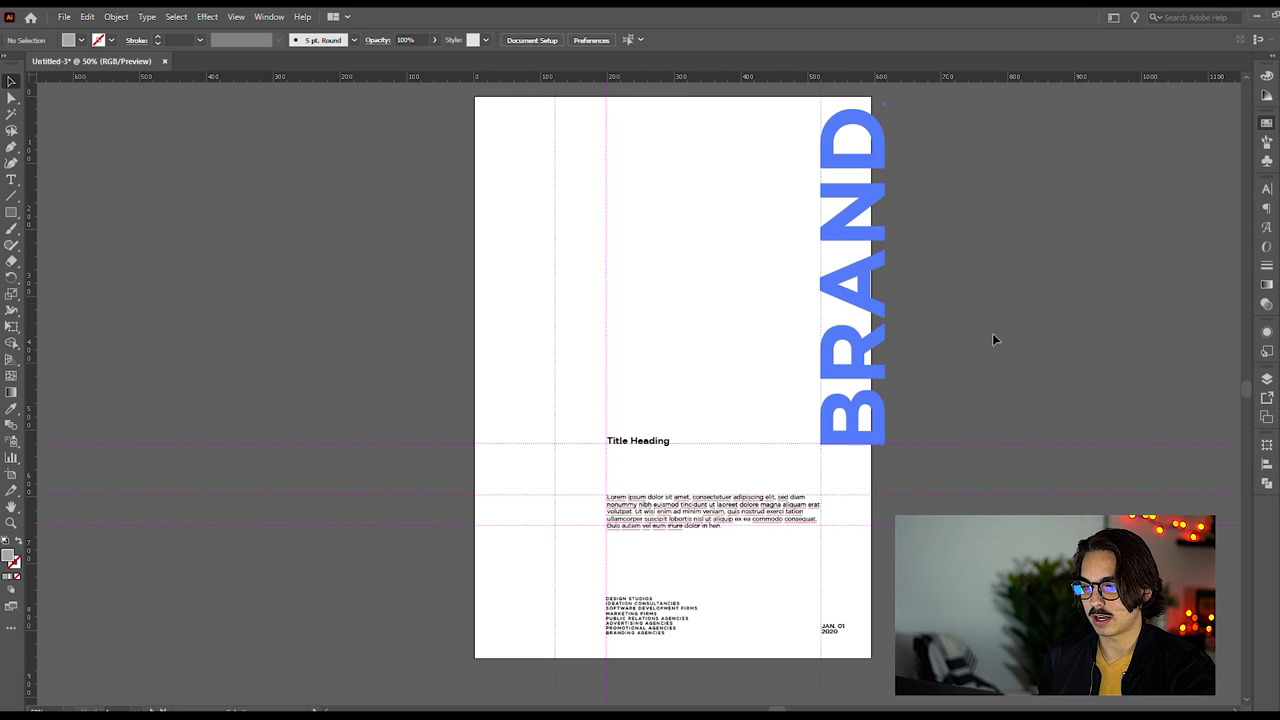
scroll(950, 429, "down", 2)
scroll(949, 428, "up", 2)
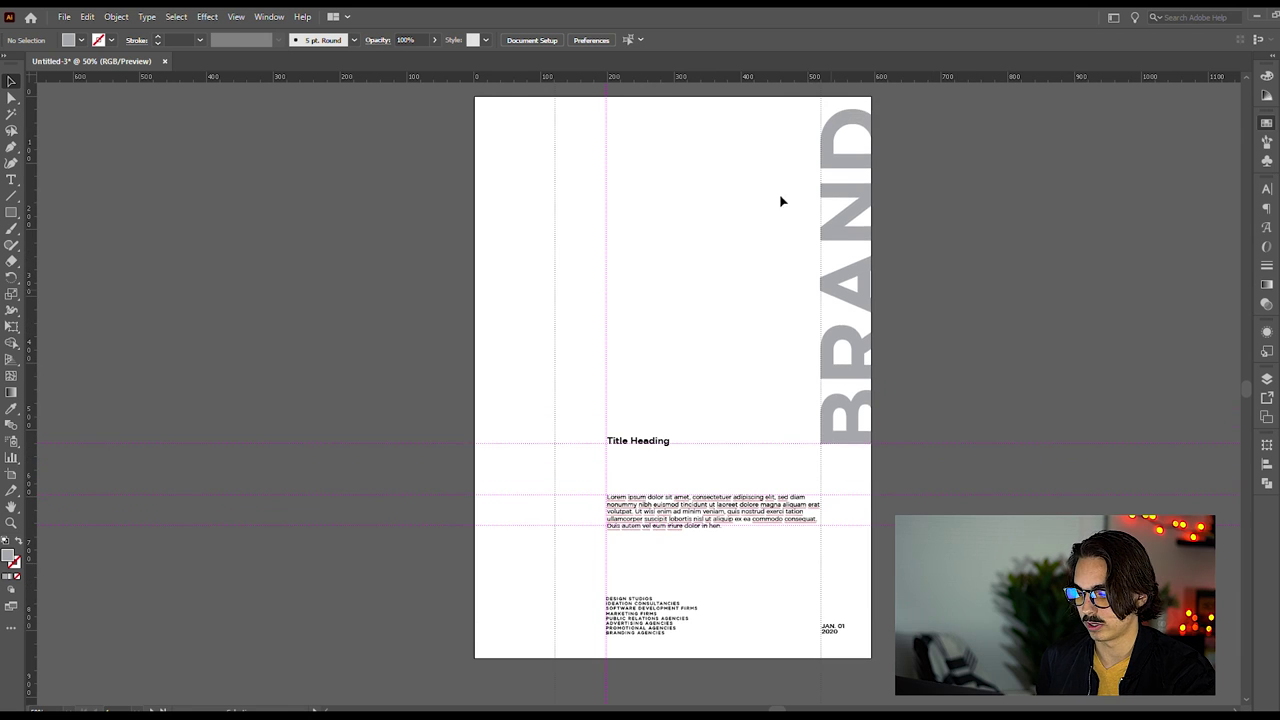
- Rotate Title Heading to read upward, set it in all capitals, and place it along the second vertical guide above the heading guide
left_click_drag(640, 445, 646, 277)
left_click_drag(648, 330, 590, 366)
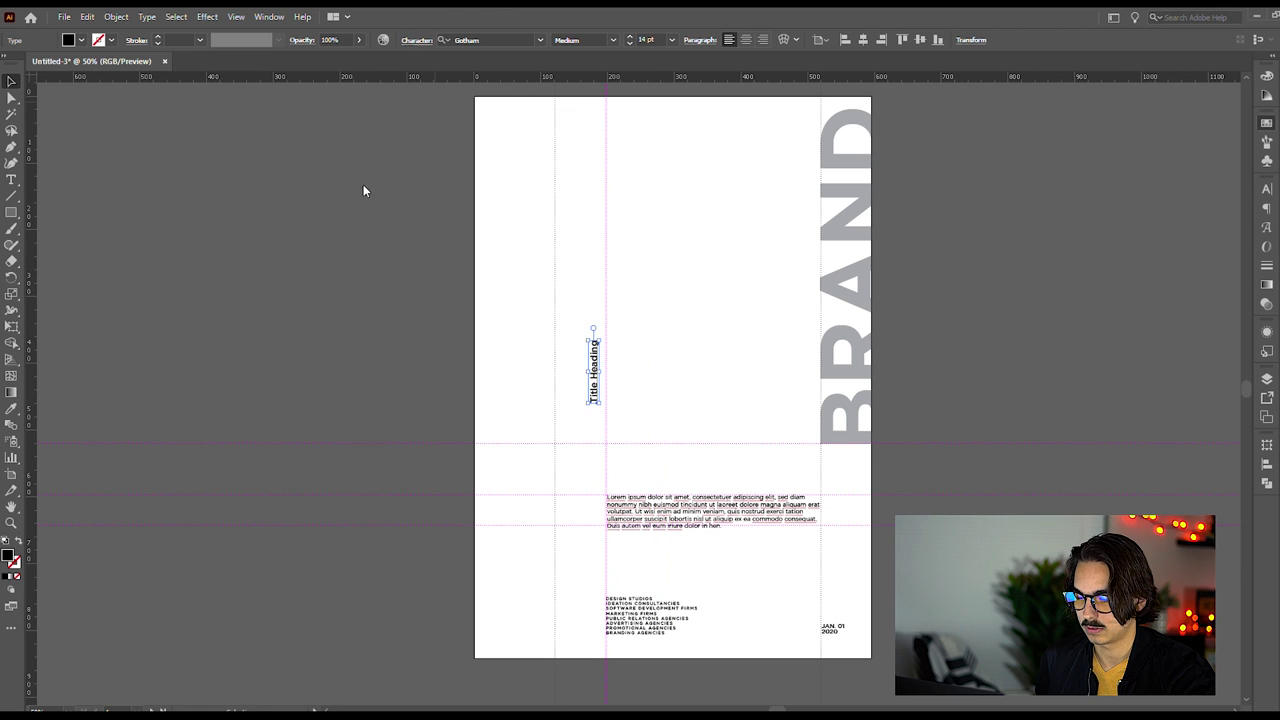
key("ctrl+shift+k")
left_click_drag(590, 345, 597, 369)
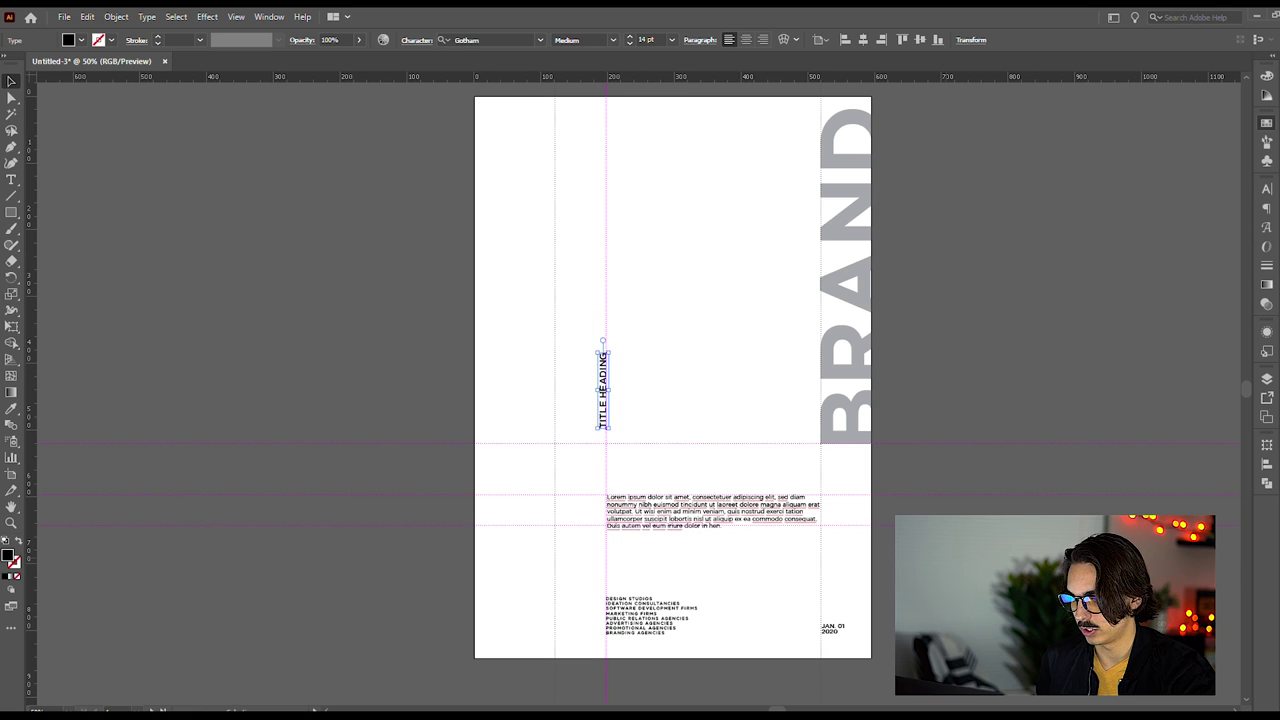
- Move the body paragraph up to the first horizontal guide and narrow its text box to make a compact block
left_click(628, 478)
left_click_drag(632, 510, 632, 458)
left_click_drag(822, 503, 765, 505)
left_click(959, 470)
scroll(841, 591, "up", 1)
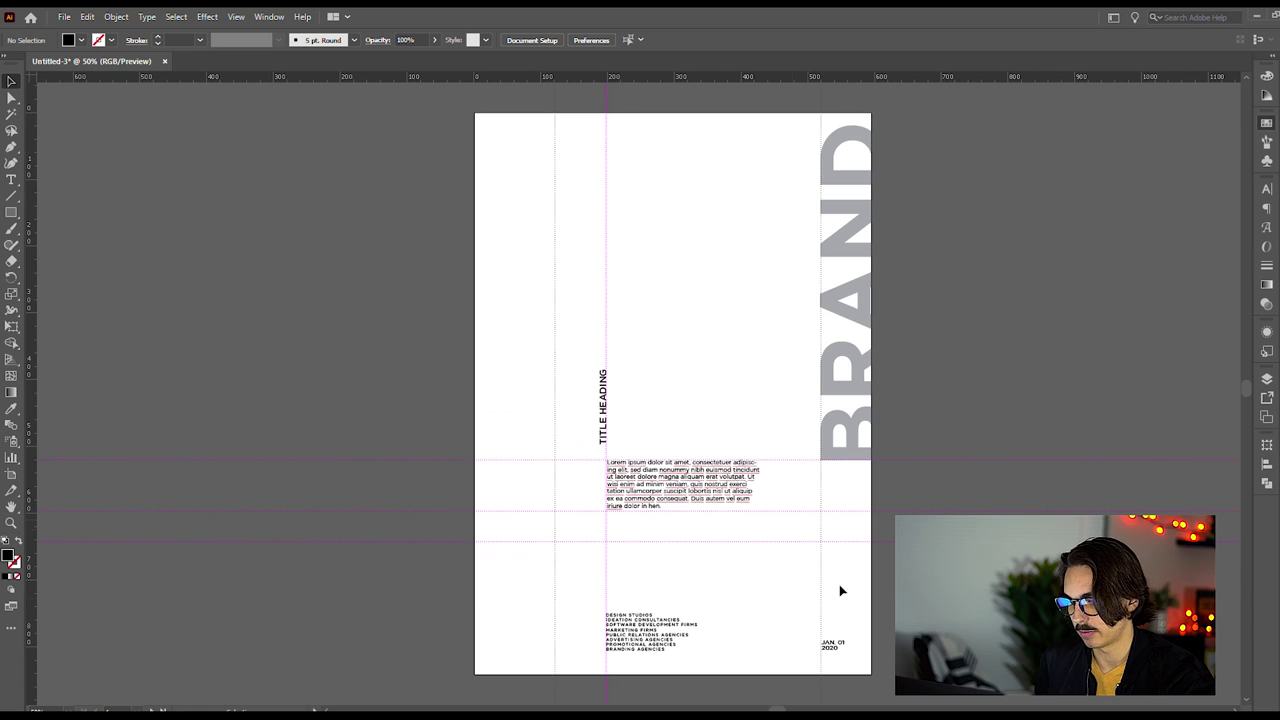
- Move the services list up to the lowest horizontal guide and set its font size to 8 pt
scroll(659, 588, "down", 1)
left_click_drag(629, 597, 629, 544)
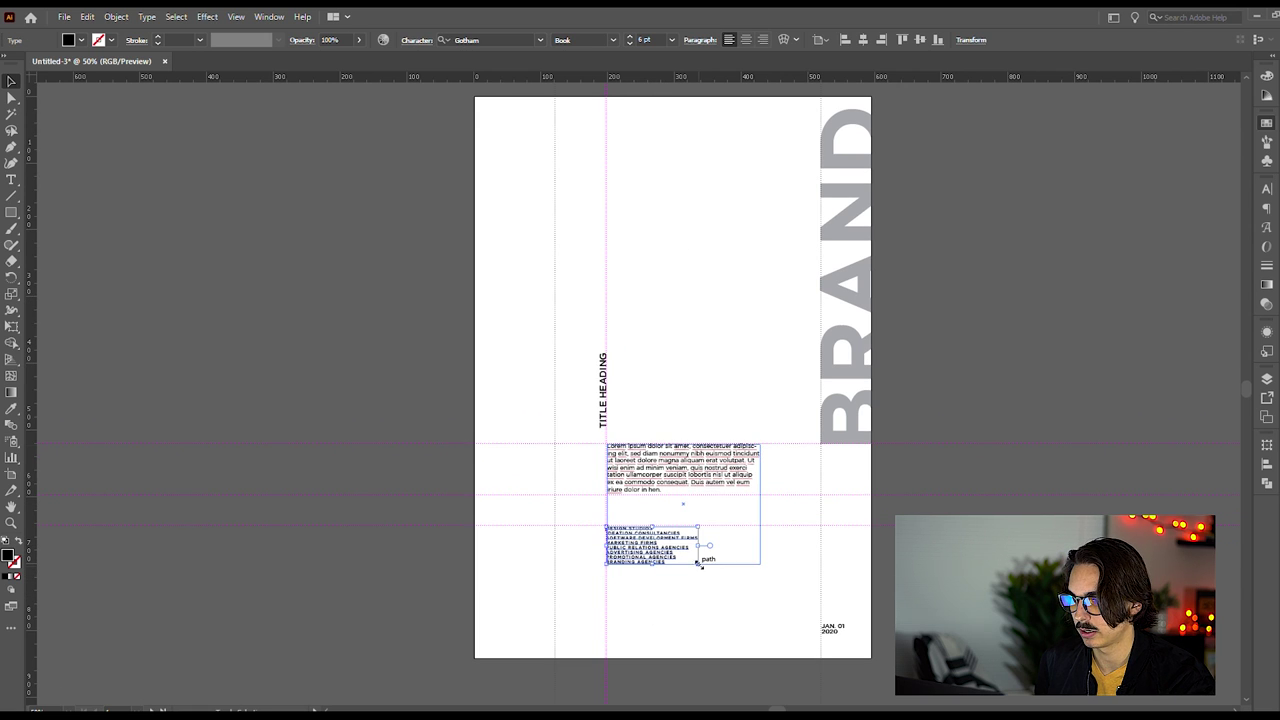
left_click(627, 36)
left_click(627, 36)
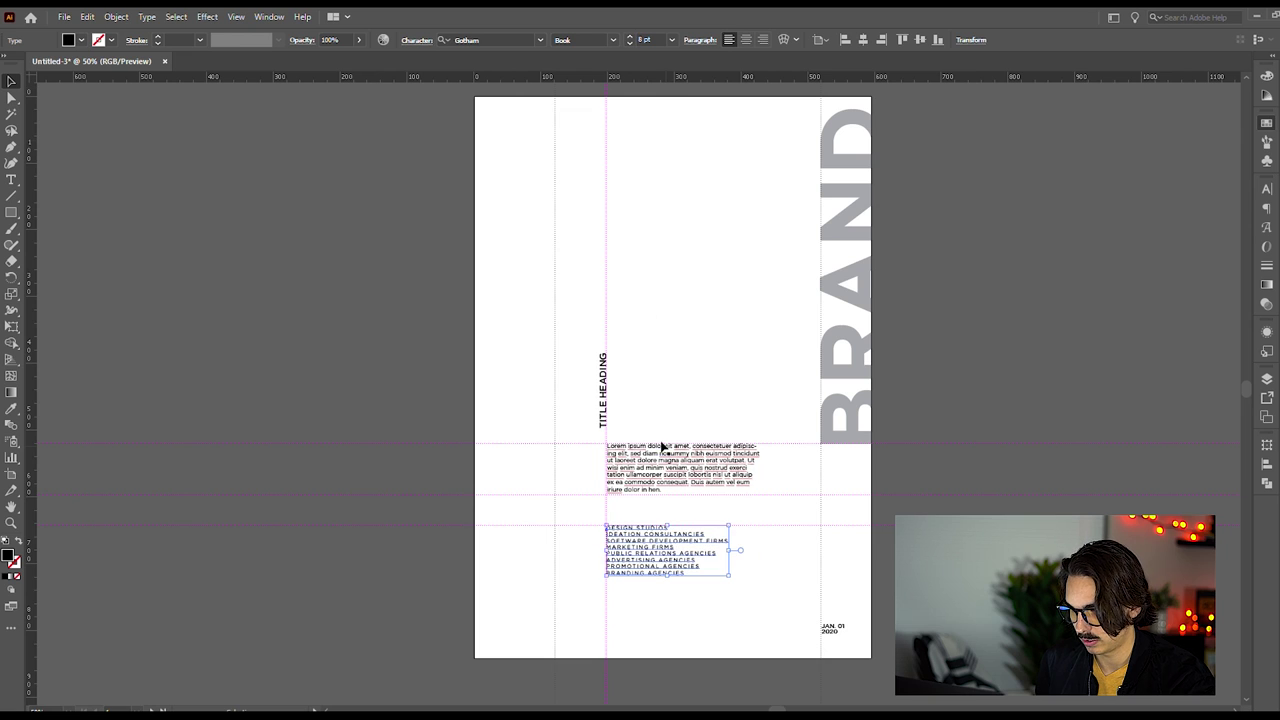
- Cut the last four services, from PUBLIC RELATIONS AGENCIES down, out of the list and slightly tighten the remaining text's letter spacing
double_click(645, 573)
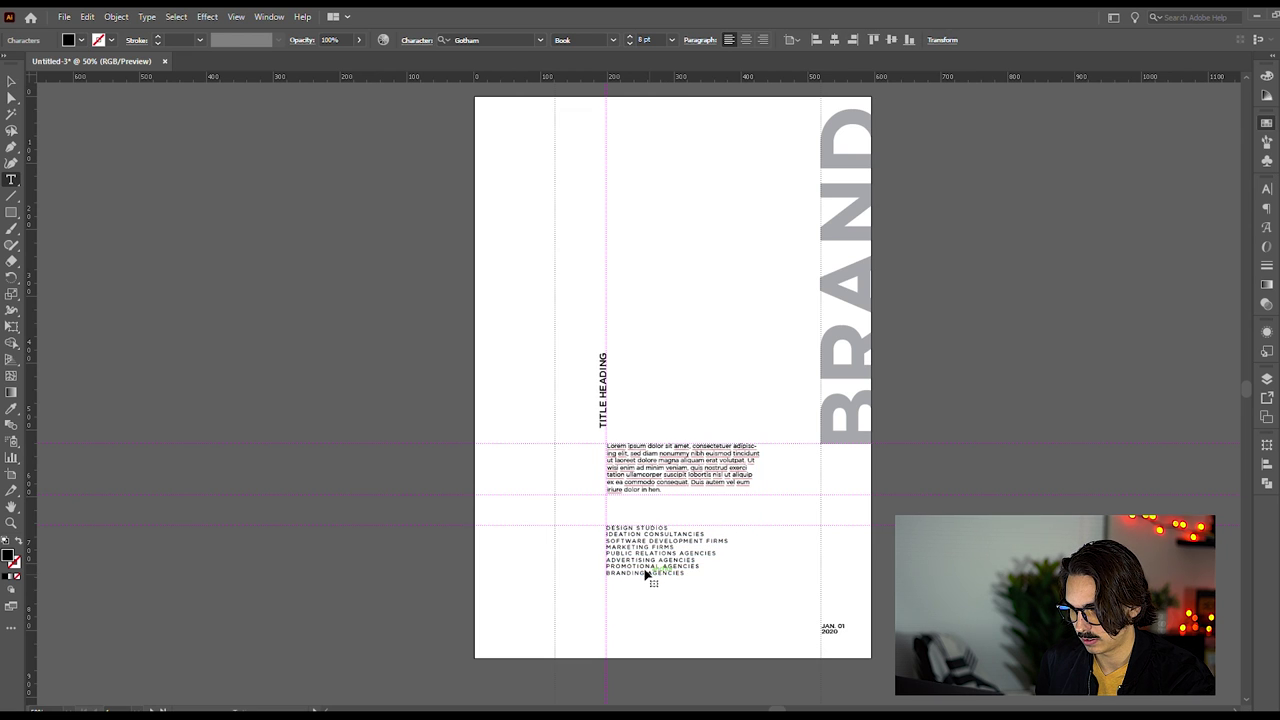
left_click_drag(683, 573, 593, 553)
key("ctrl+c")
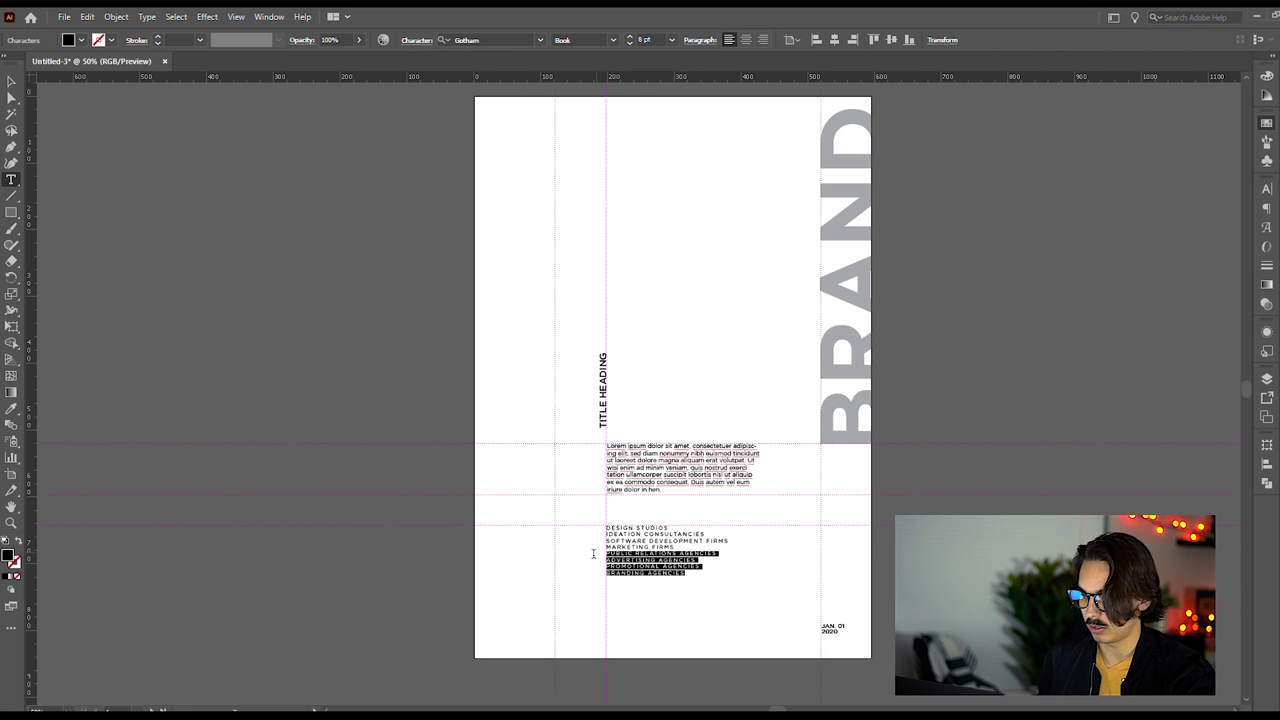
key("BackSpace")
left_click(11, 81)
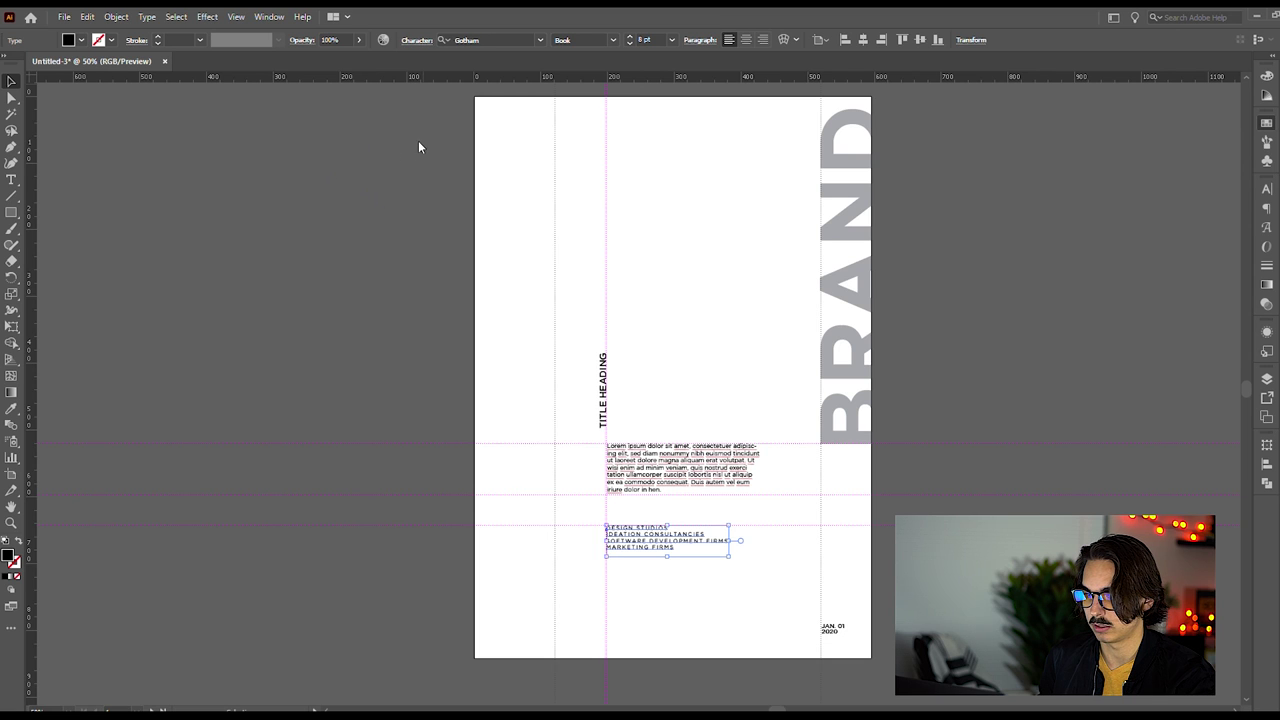
left_click(426, 185)
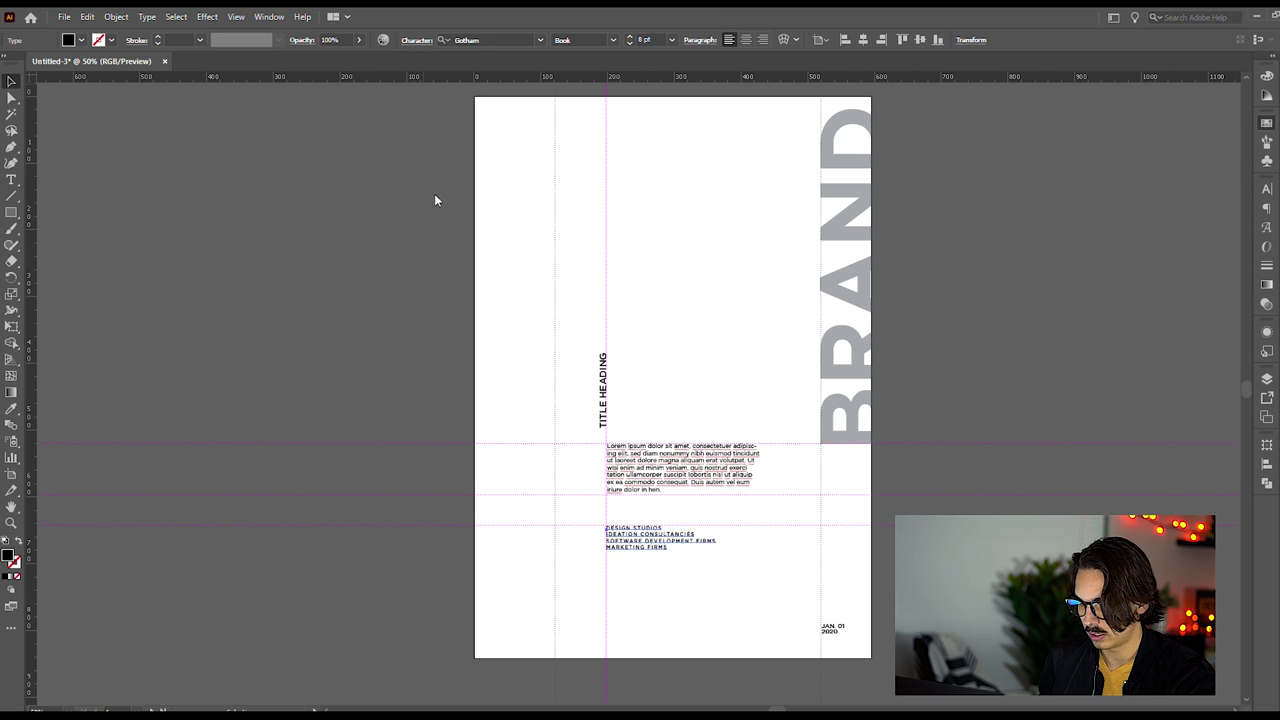
left_click(640, 540)
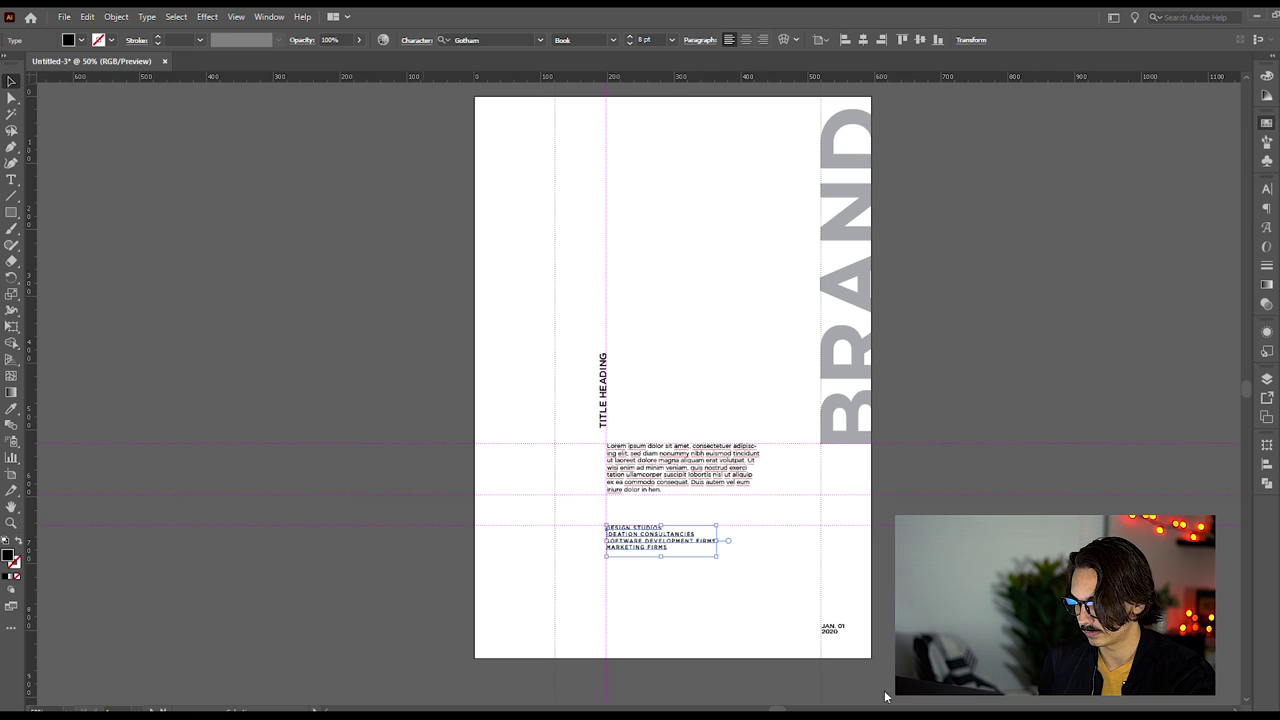
- Put the four agency lines in a new text object below the list and match its style to the list with the Eyedropper
key("t")
left_click(662, 580)
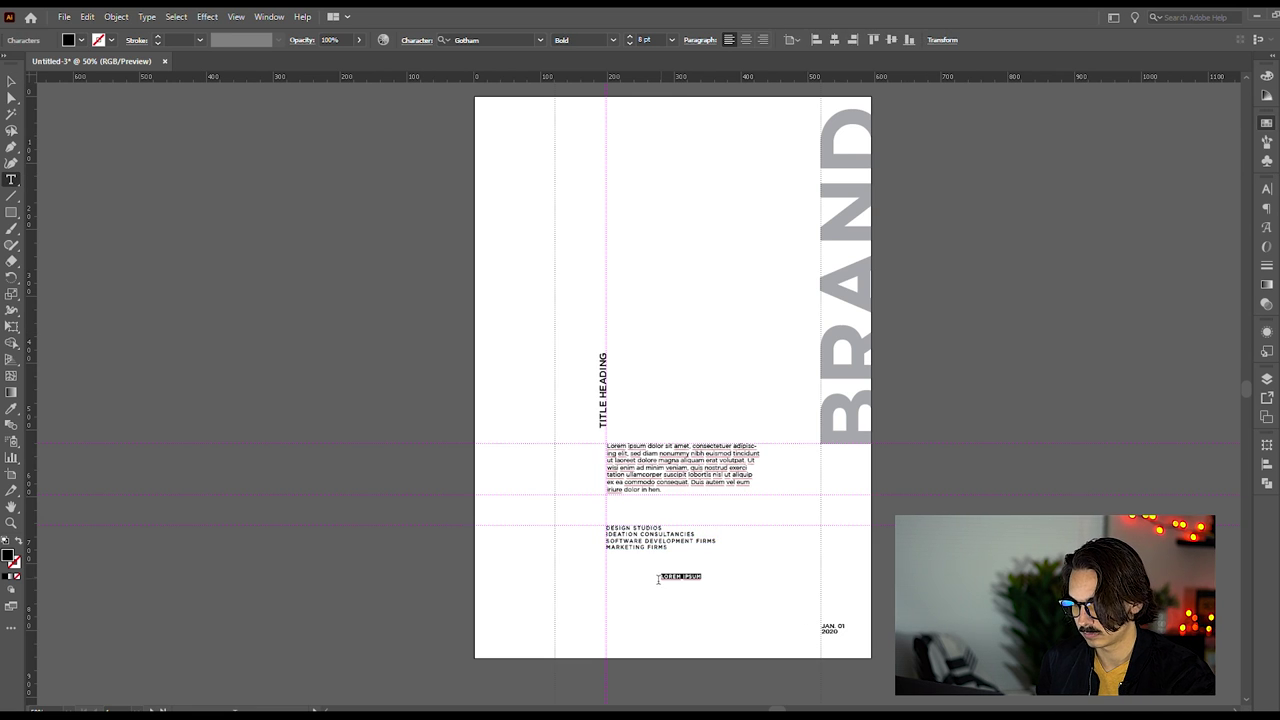
key("ctrl+v")
key("Escape")
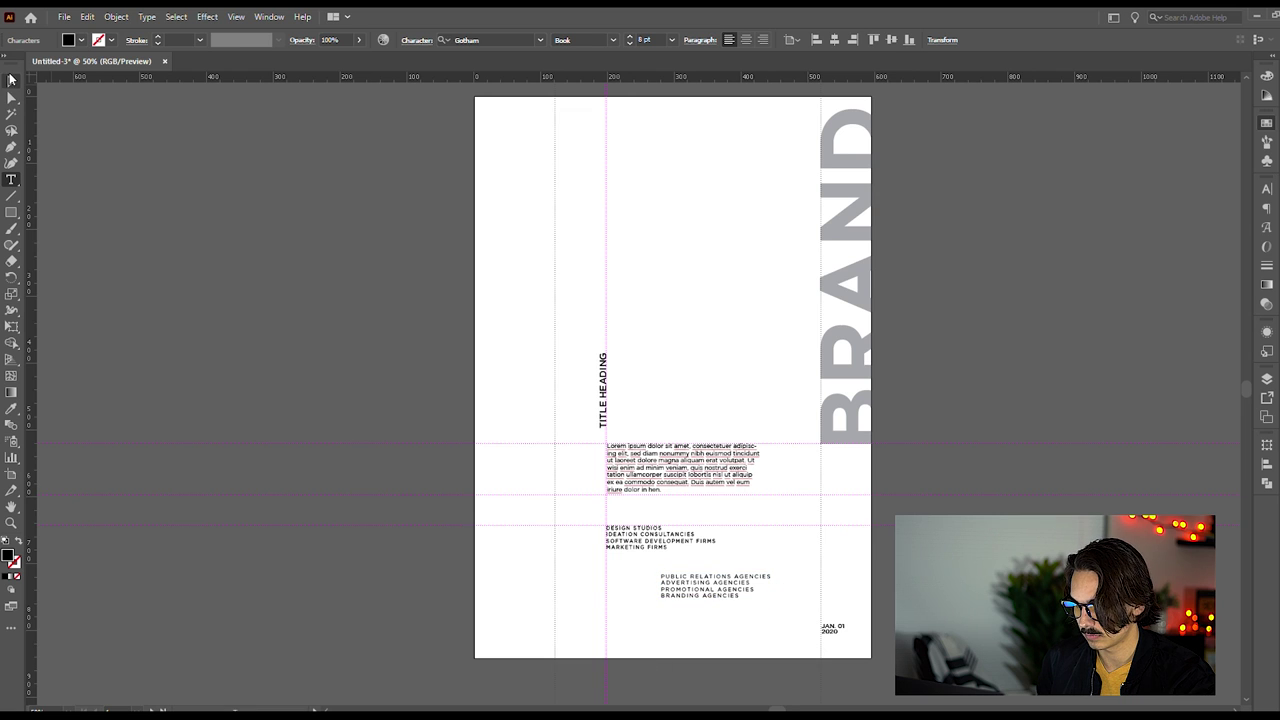
left_click_drag(700, 600, 697, 585)
left_click(11, 408)
left_click(662, 545)
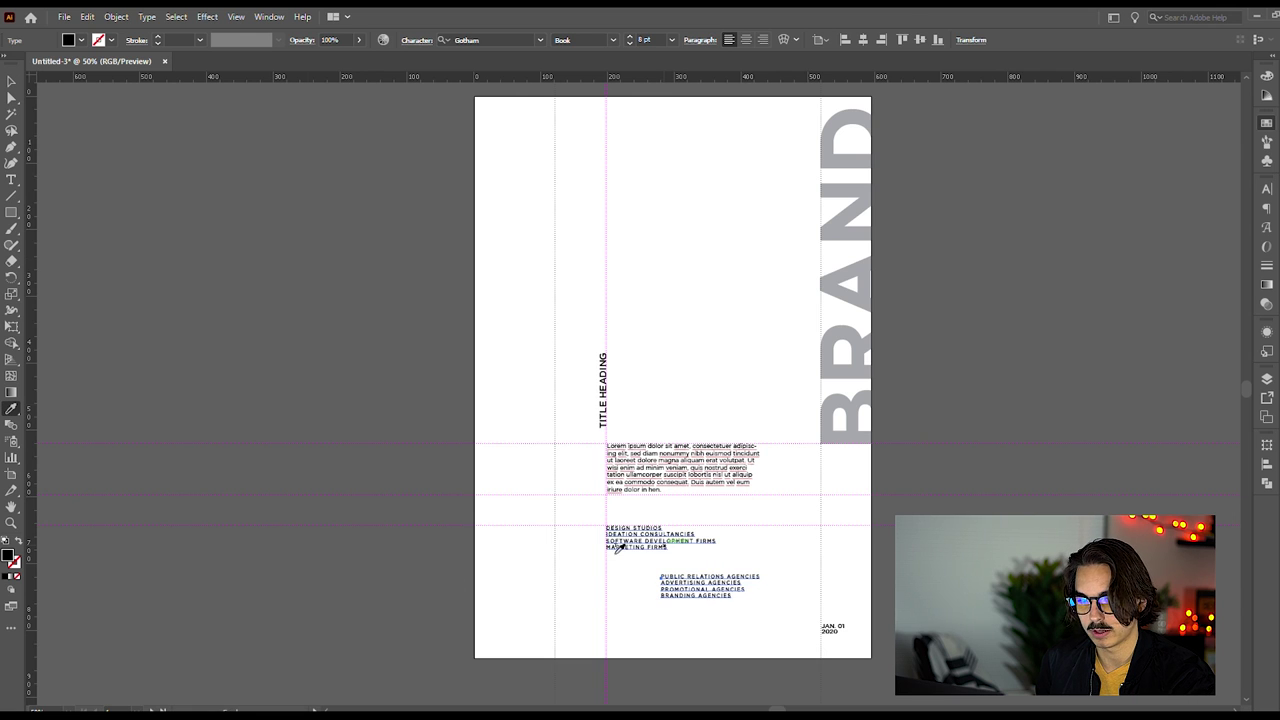
- Place the agencies text beside the services list as a second column on the same horizontal guide
key("v")
left_click_drag(712, 579, 783, 537)
left_click(925, 560)
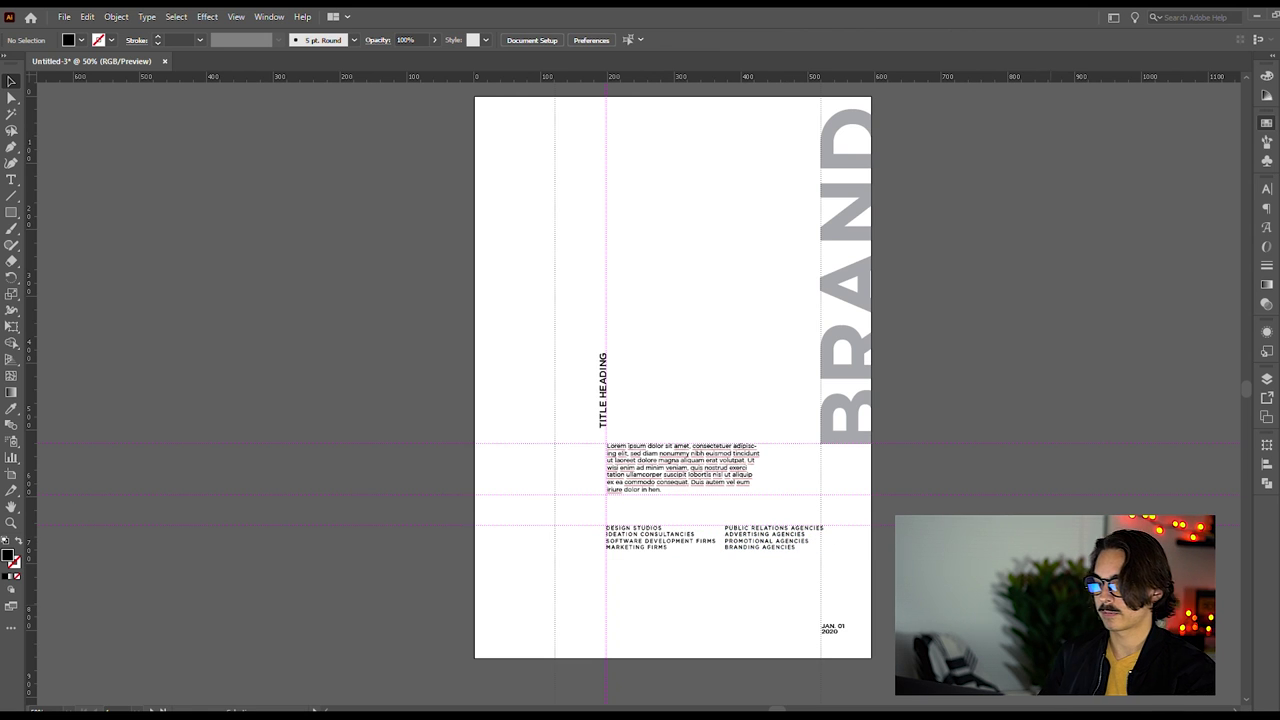
scroll(925, 560, "down", 1)
scroll(672, 389, "up", 1)
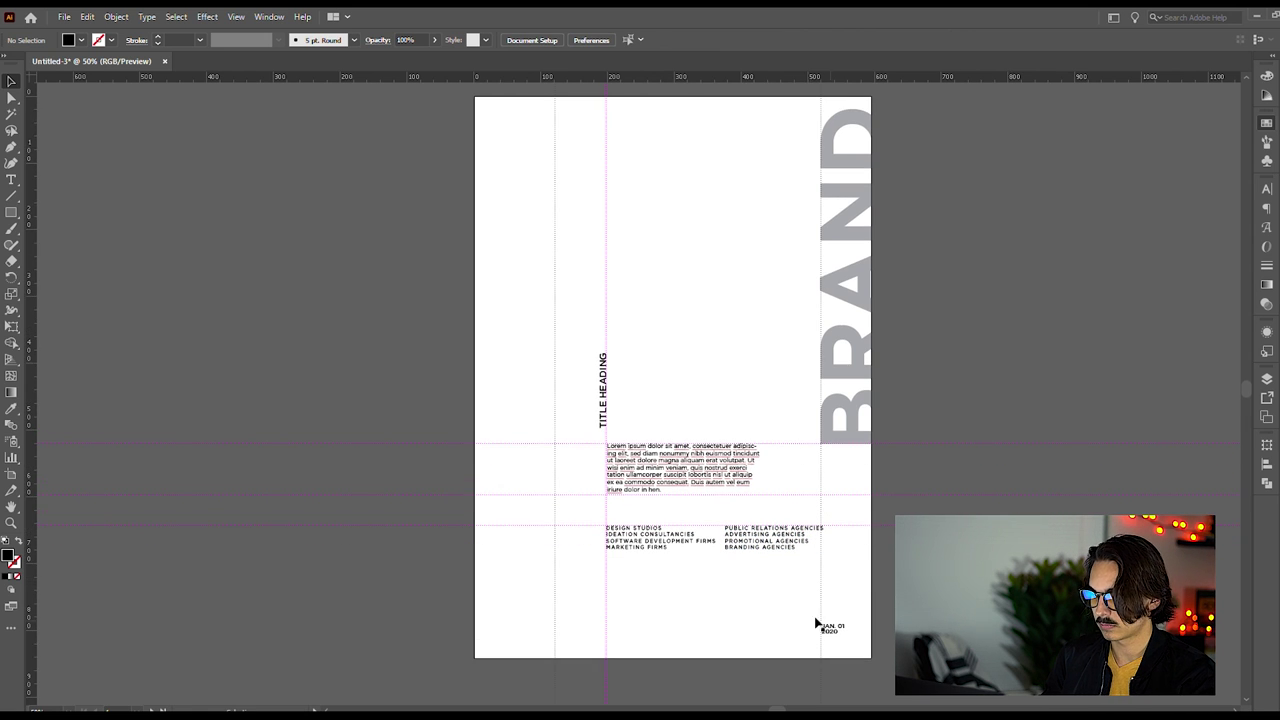
- Tighten the letter spacing of both services columns together
left_click(792, 546)
left_click(654, 534, "shift")
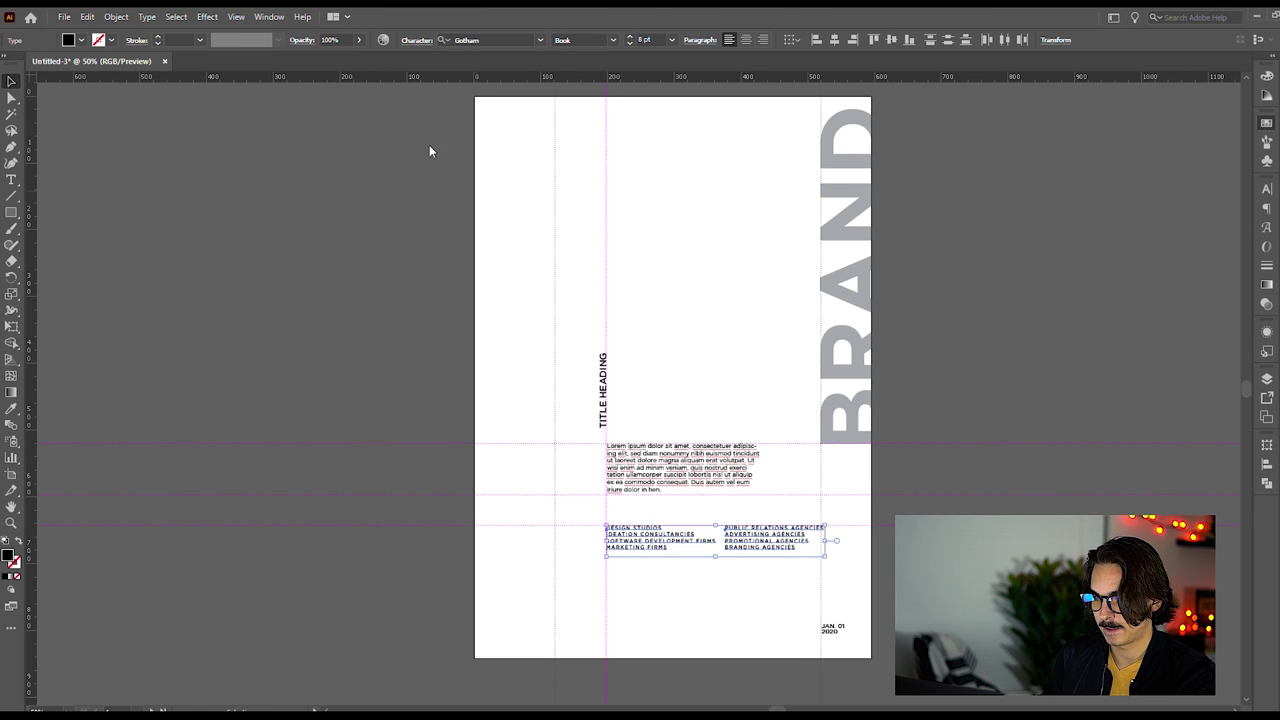
key("alt+Left")
key("alt+Left")
key("alt+Left")
key("alt+Left")
key("alt+Left")
key("alt+Left")
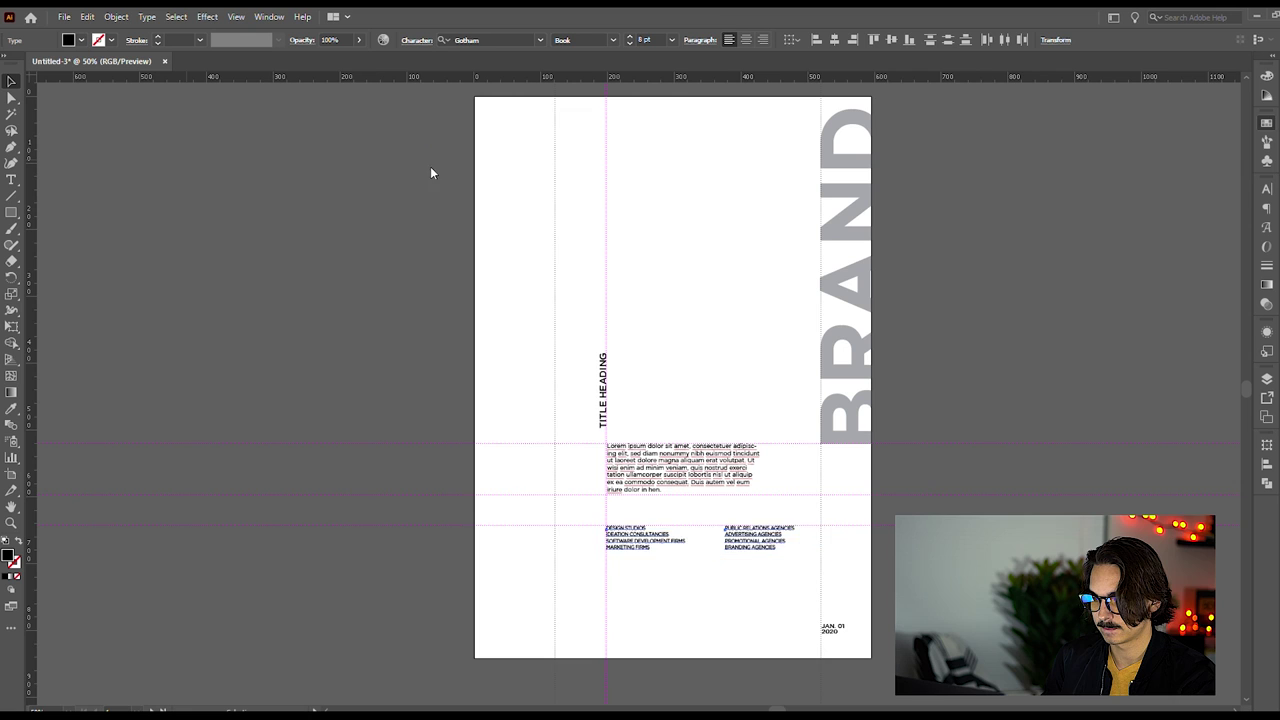
key("alt+Left")
key("alt+Left")
key("alt+Left")
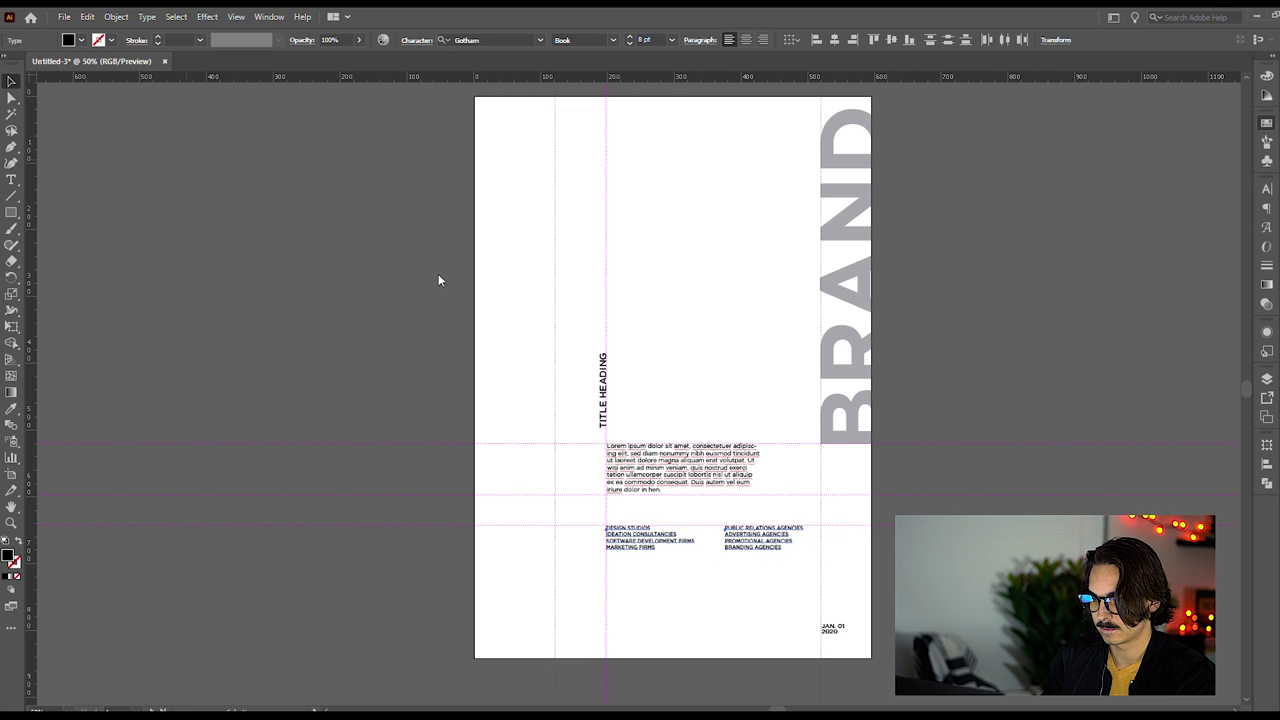
- Shift the agencies column so it ends flush with the last vertical guide, and preview the poster without guides
left_click_drag(757, 536, 785, 536)
scroll(785, 536, "down", 3)
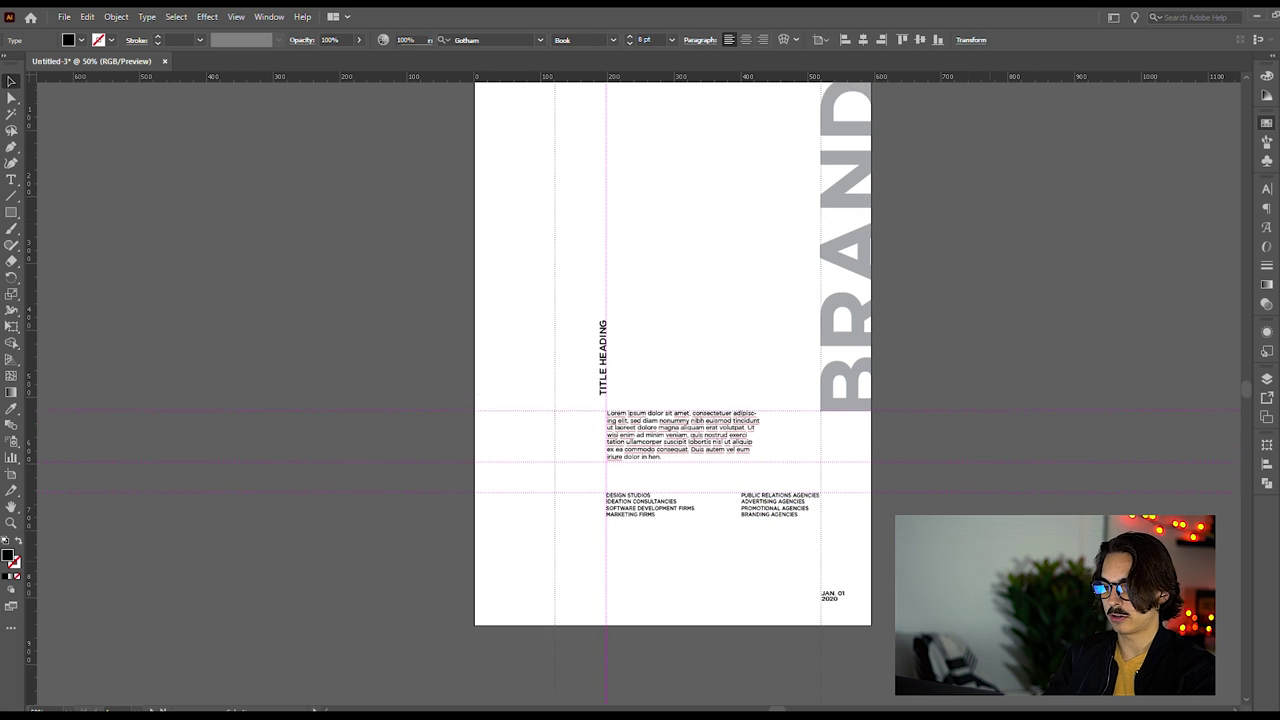
key("ctrl+semicolon")
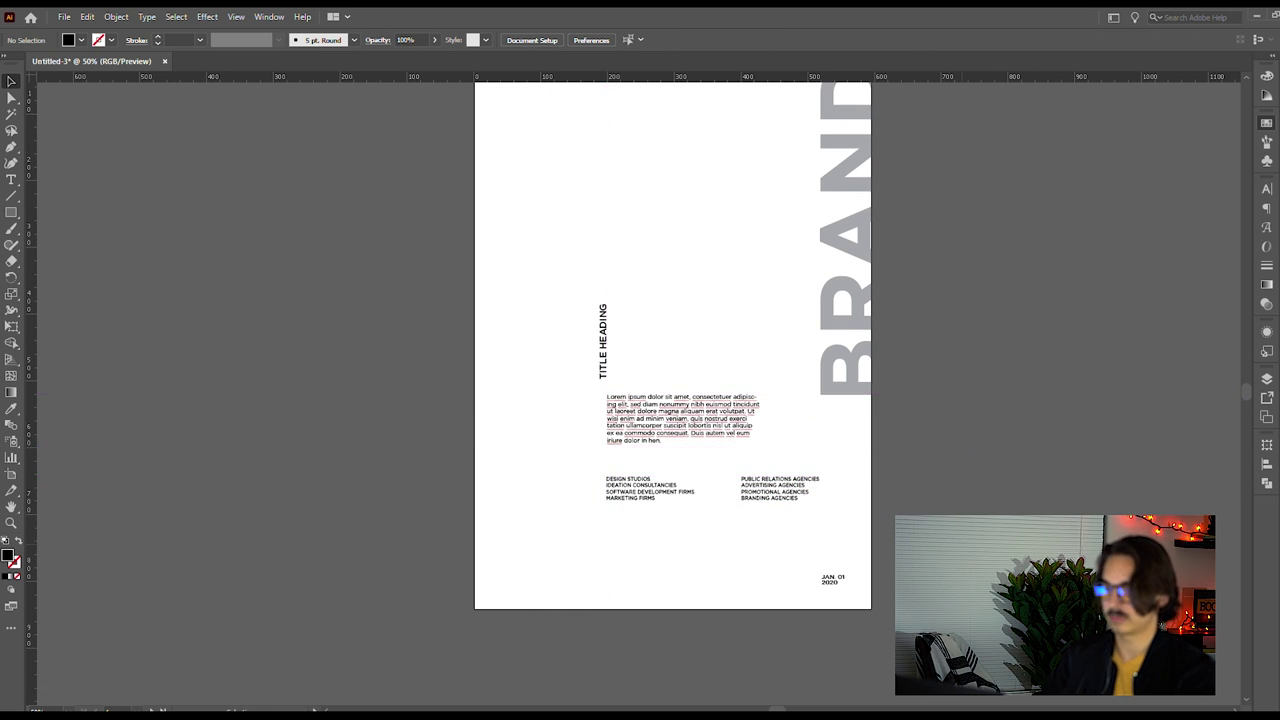
scroll(672, 400, "up", 3)
scroll(672, 400, "down", 1)
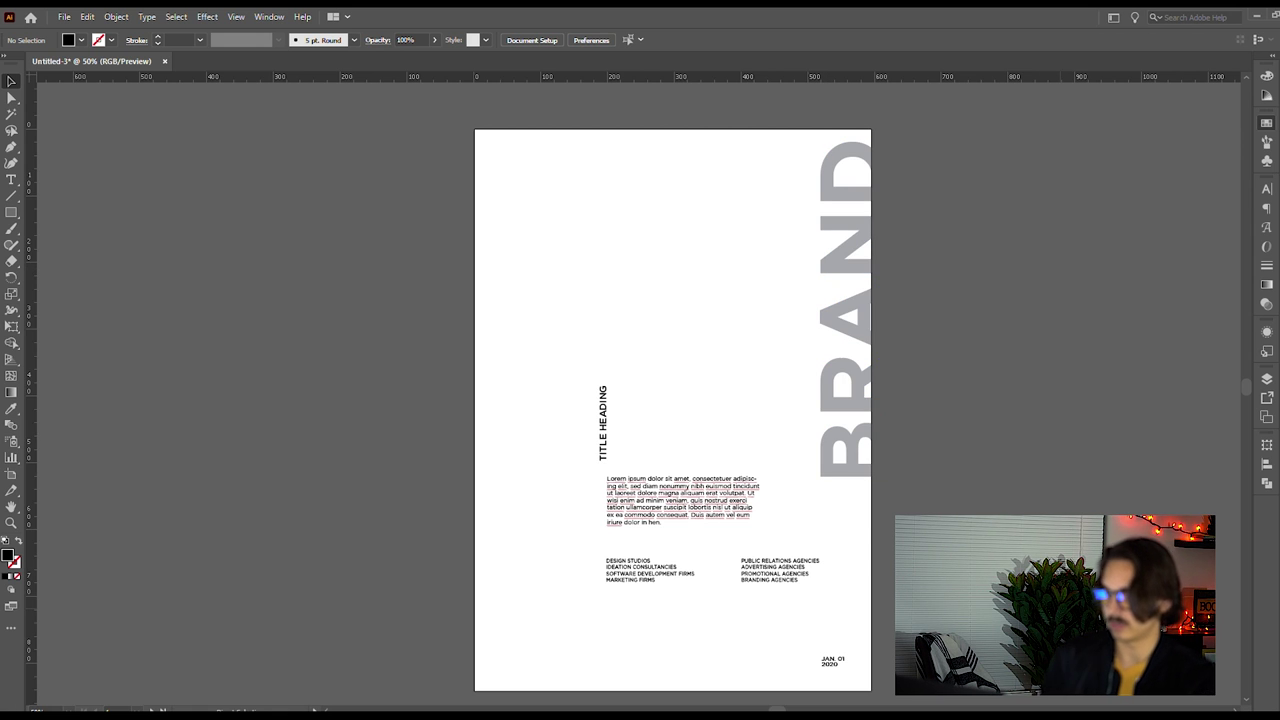
- Show the guides, move the date below the first services column, and join its two lines into JAN. 01 2020
key("ctrl+semicolon")
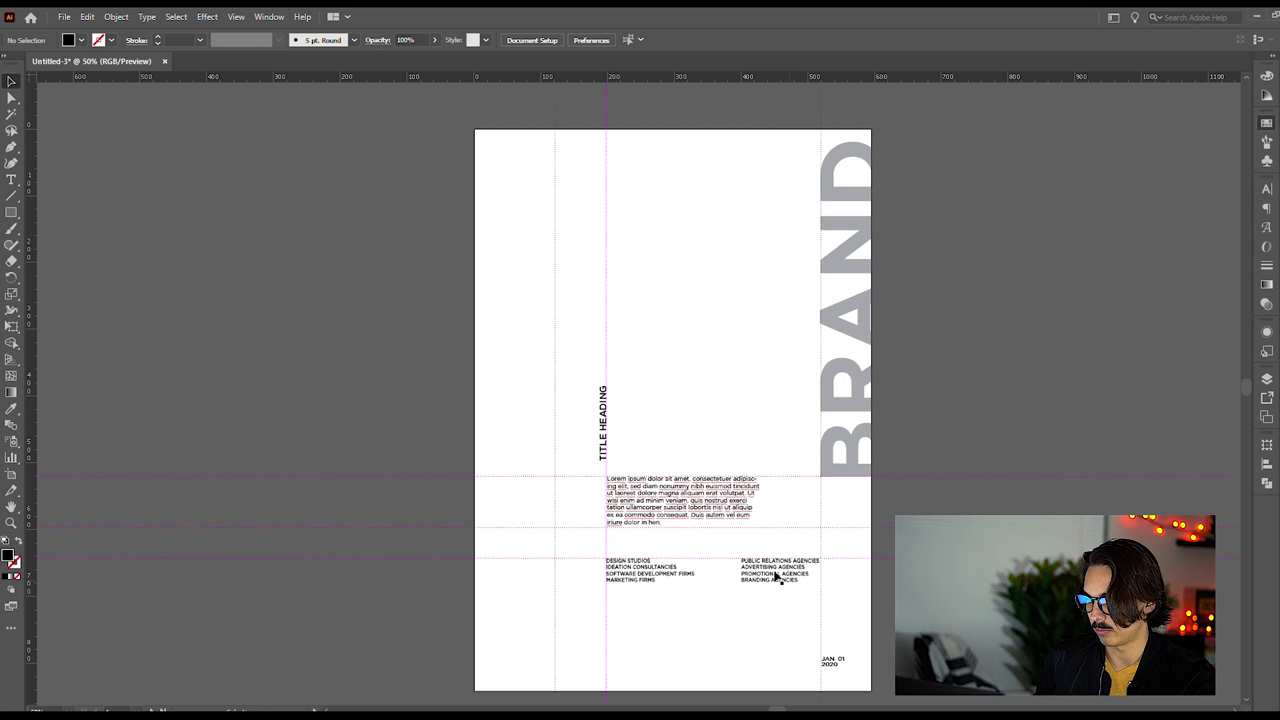
scroll(935, 510, "down", 1)
left_click_drag(836, 628, 580, 607)
key("t")
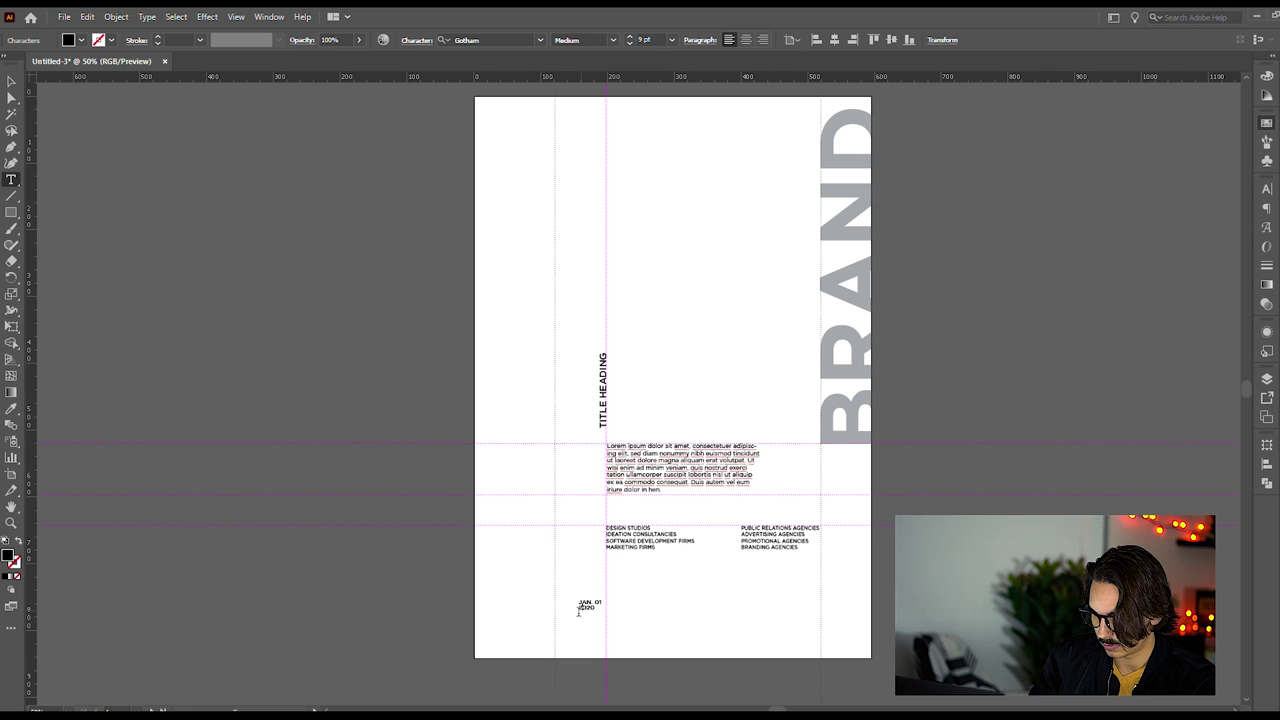
key("BackSpace")
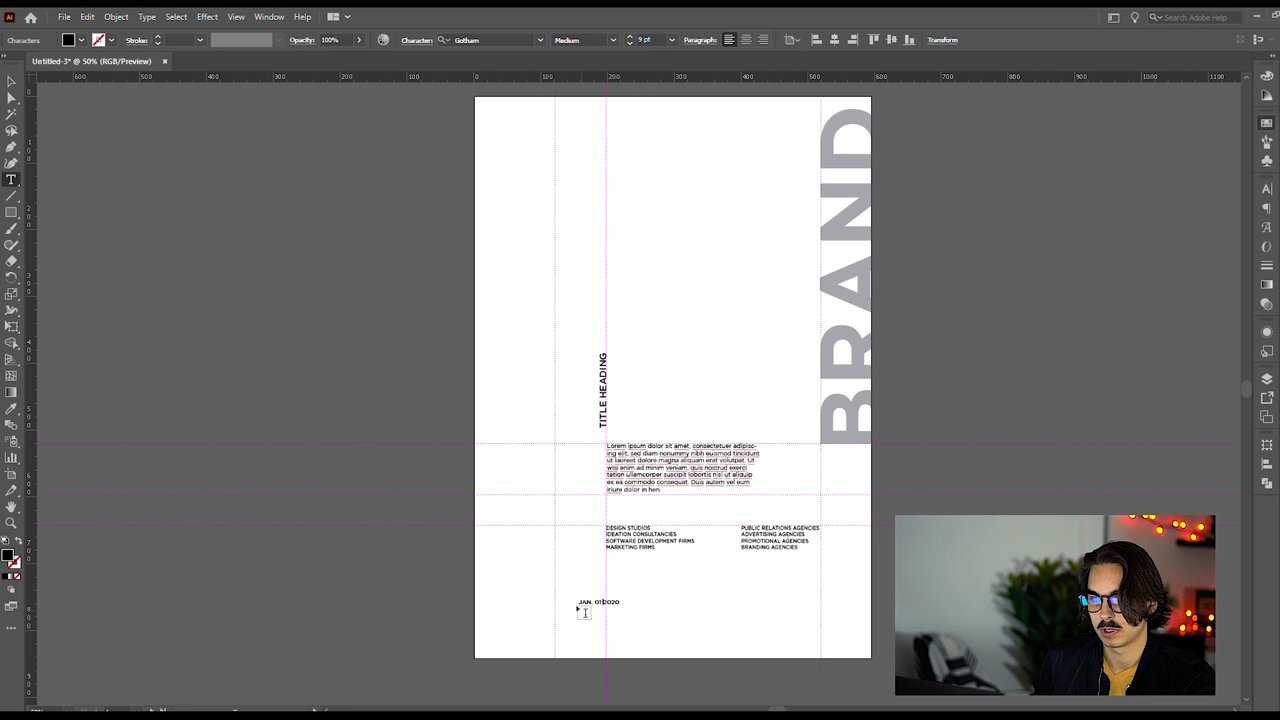
left_click(10, 82)
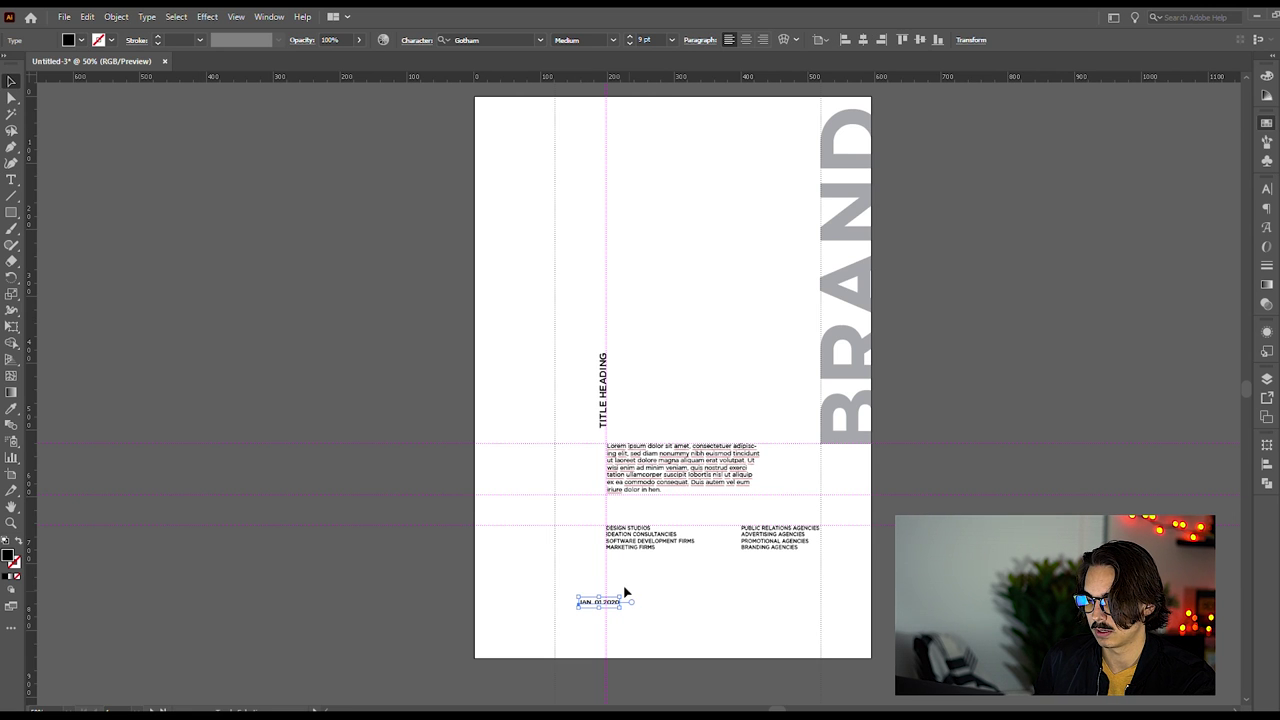
- Rotate the date to read upward and set it against the second vertical guide near the page foot, in line with the heading
left_click_drag(626, 593, 630, 558)
key("ctrl+semicolon")
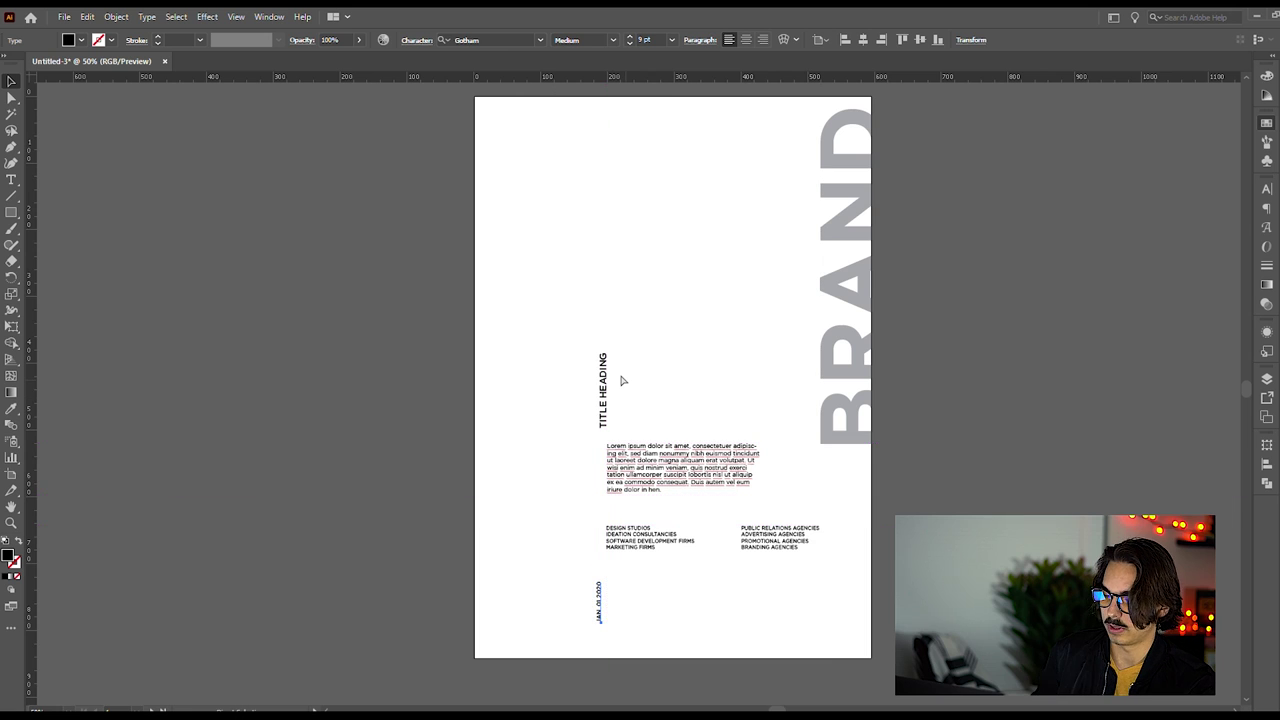
key("ctrl+semicolon")
left_click_drag(597, 591, 601, 617)
left_click(848, 654)
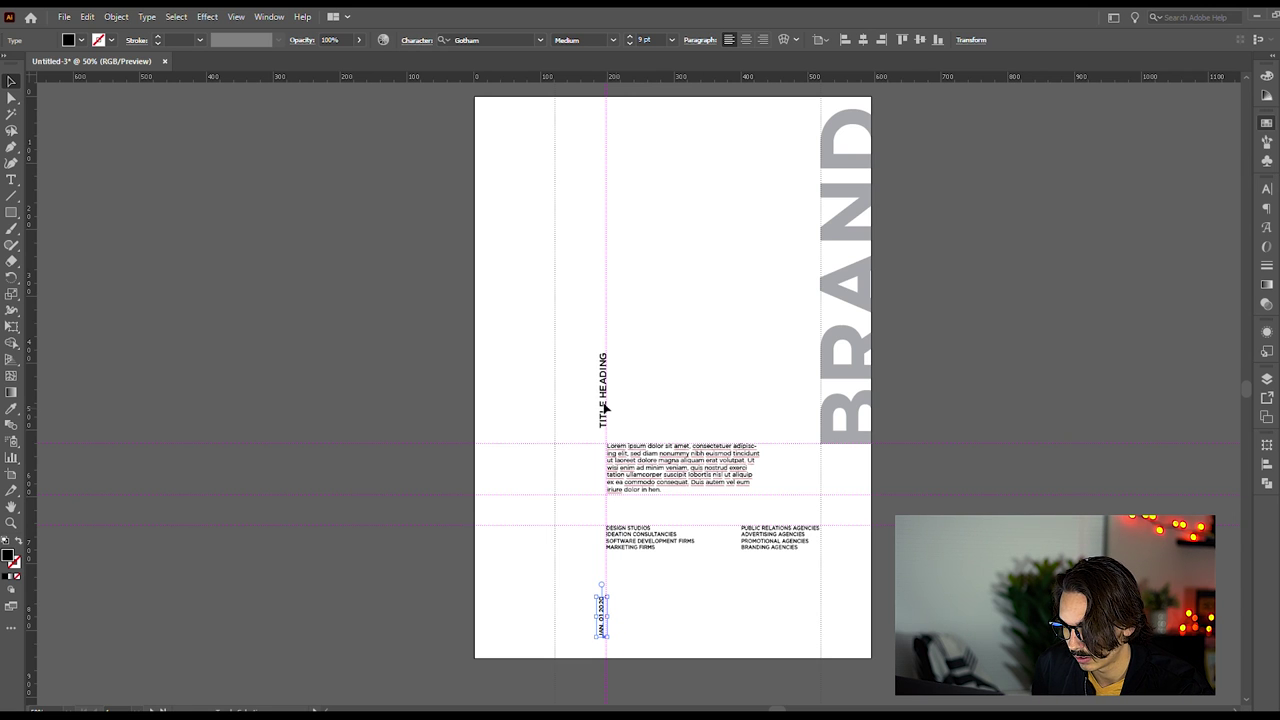
left_click_drag(599, 610, 602, 611)
- Deselect everything and hide the guides to preview the poster
key("ctrl+shift+a")
key("ctrl+semicolon")
scroll(640, 380, "down", 1)
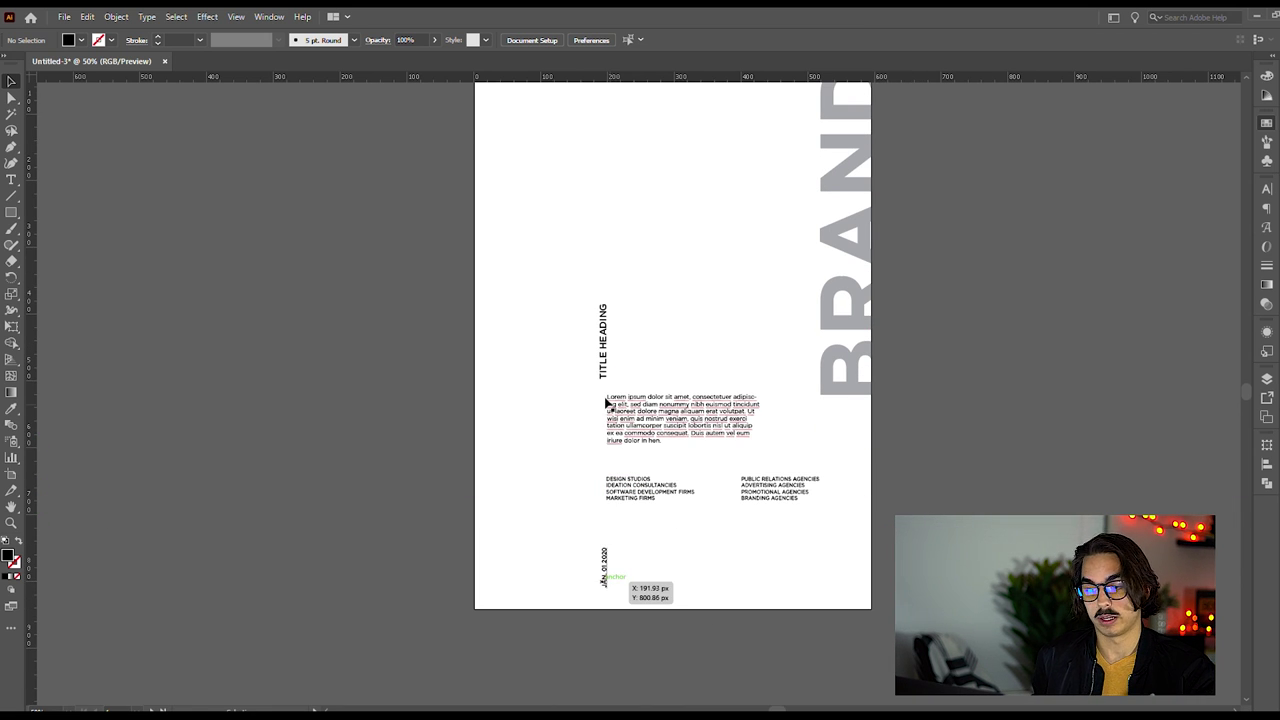
scroll(672, 380, "up", 1)
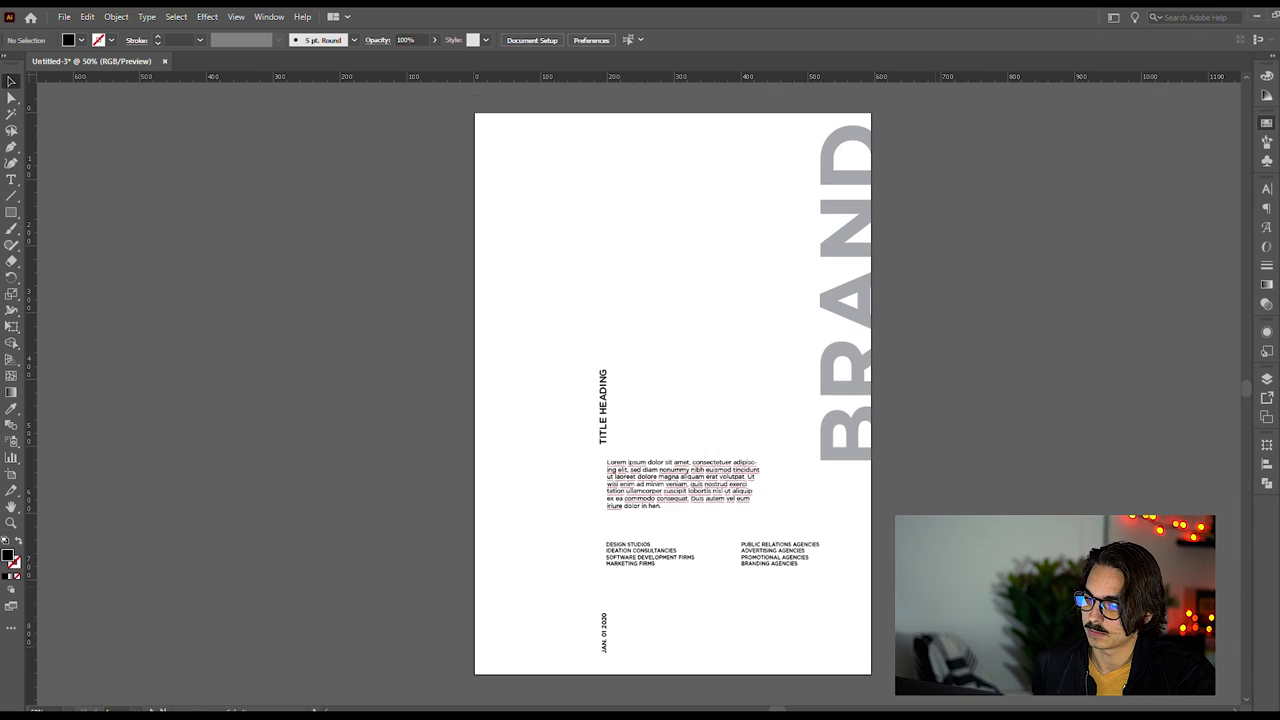